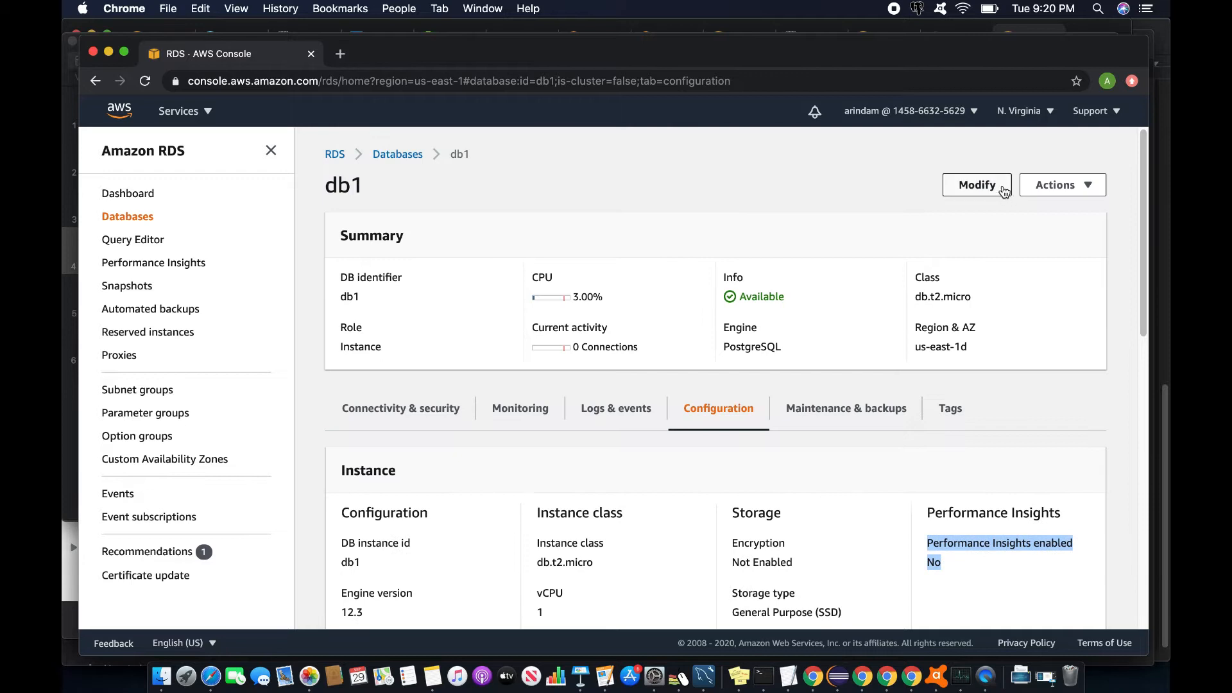
- Modify the db1 instance to enable Performance Insights
left_click(978, 187)
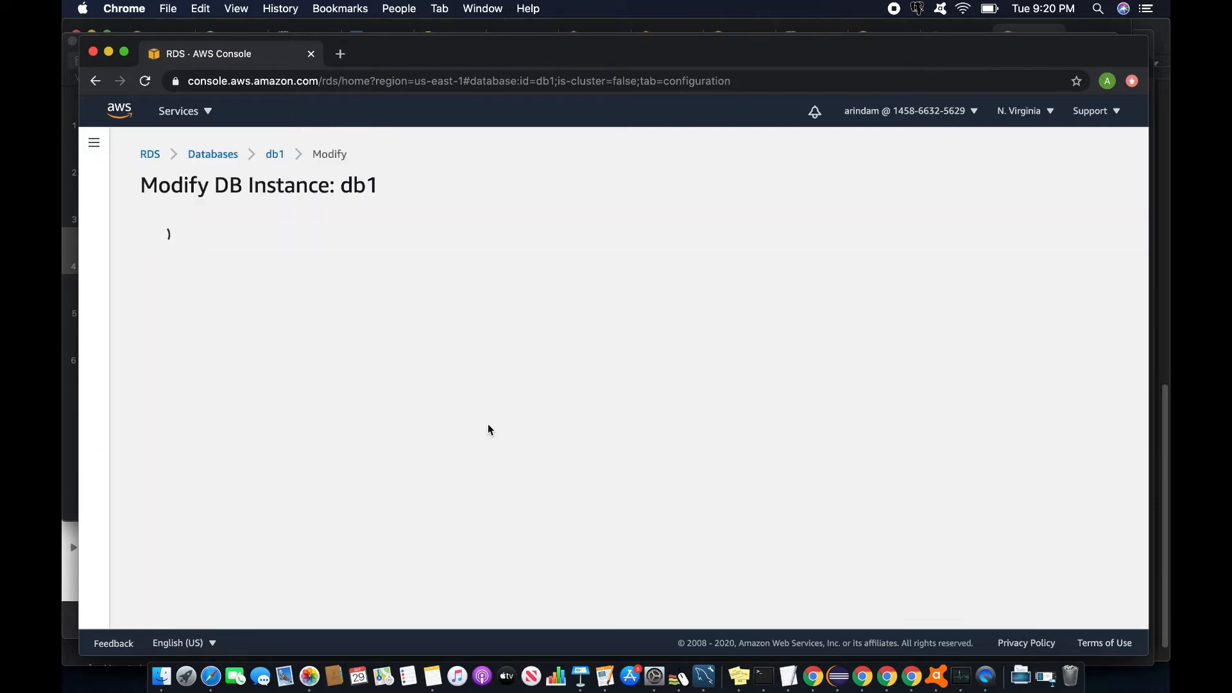
scroll(488, 424, "down", 15)
scroll(488, 429, "down", 15)
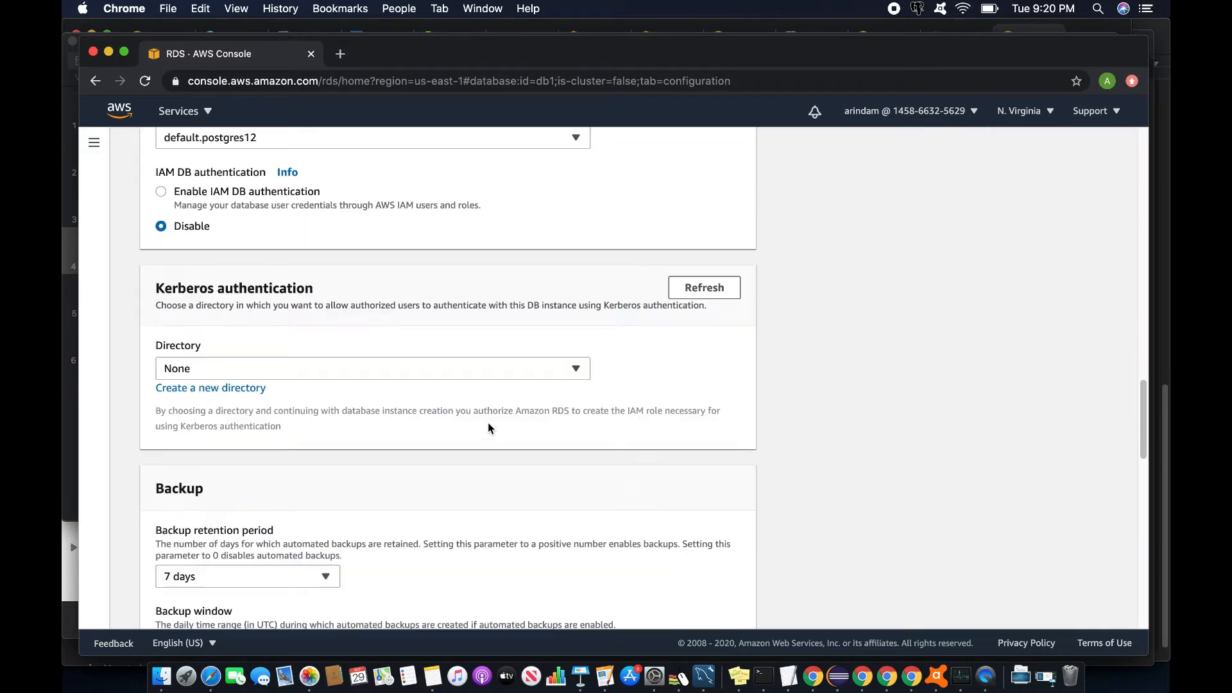
scroll(487, 429, "down", 5)
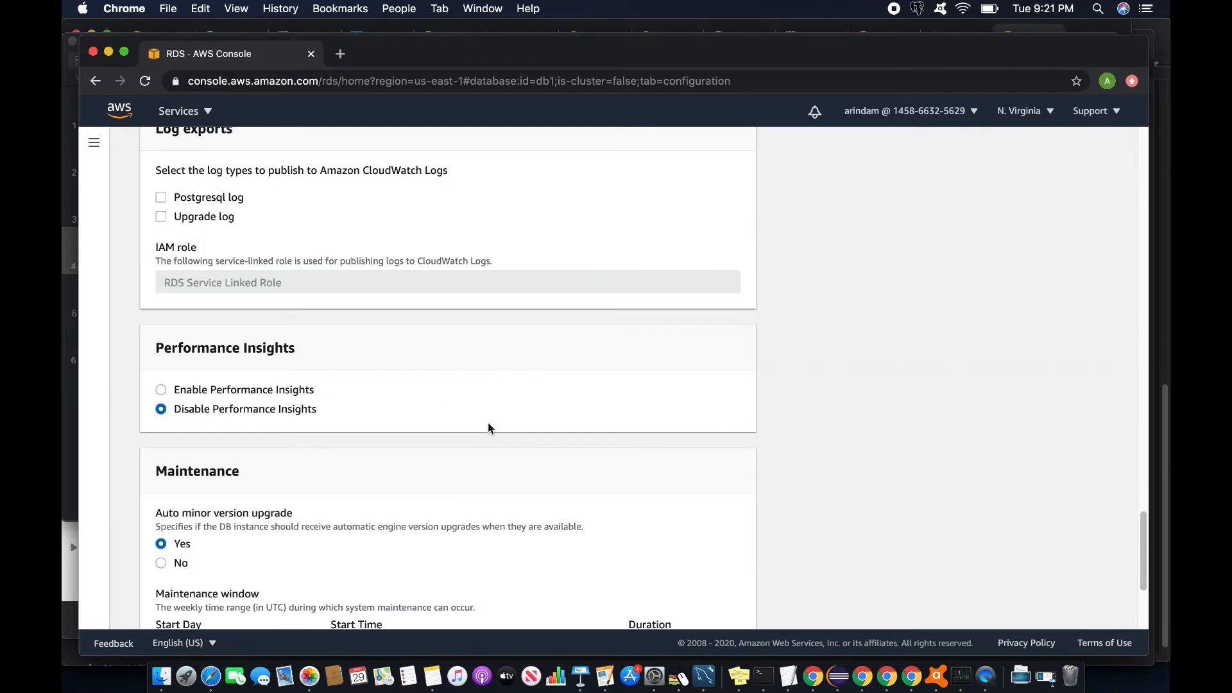
left_click(162, 390)
scroll(277, 463, "down", 5)
scroll(276, 458, "down", 3)
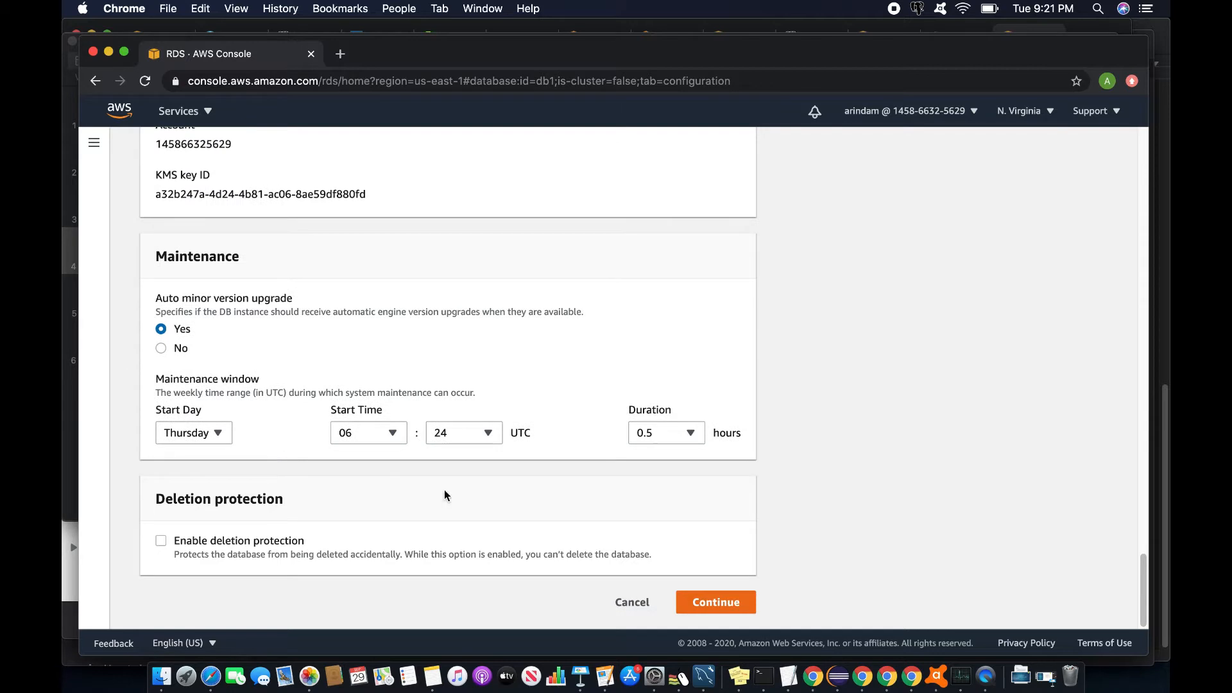
- Schedule the db1 modifications to apply immediately and submit them
left_click(719, 609)
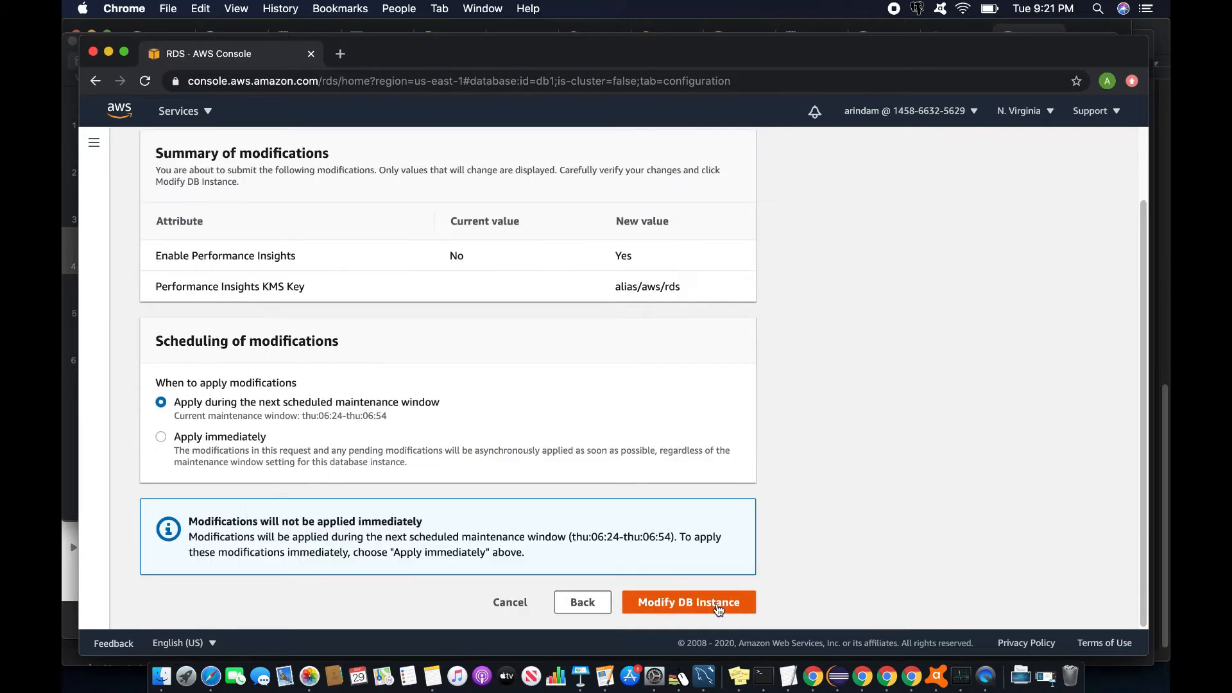
left_click(166, 438)
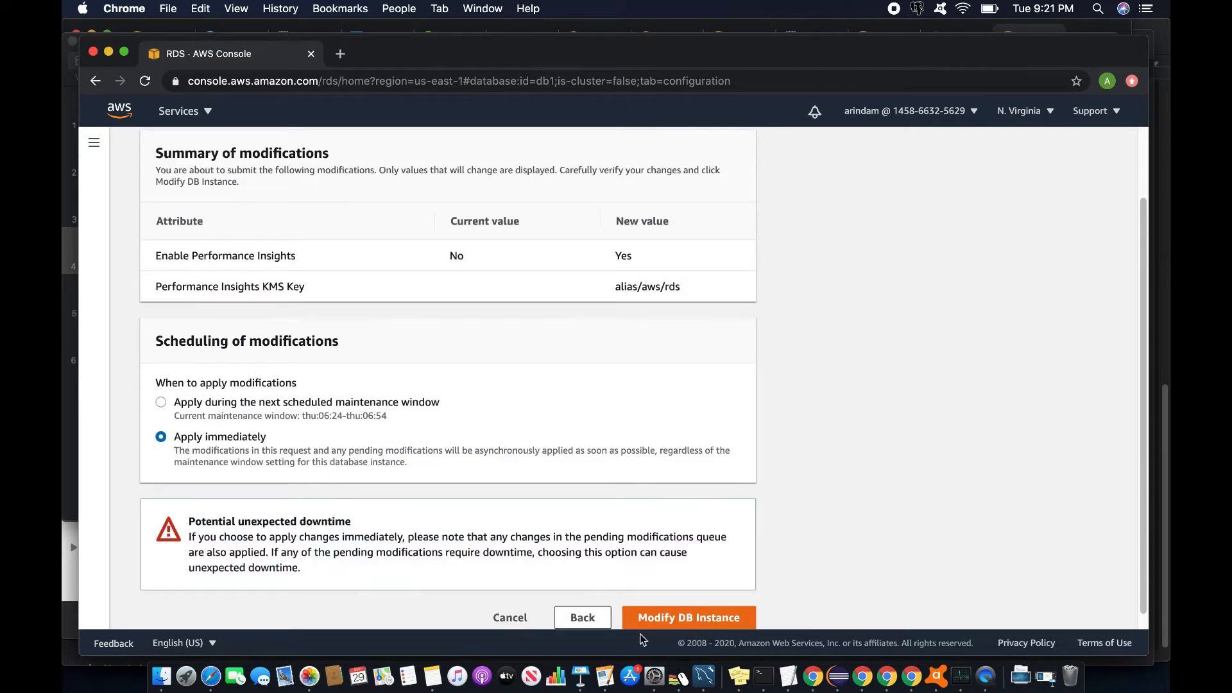
left_click(680, 621)
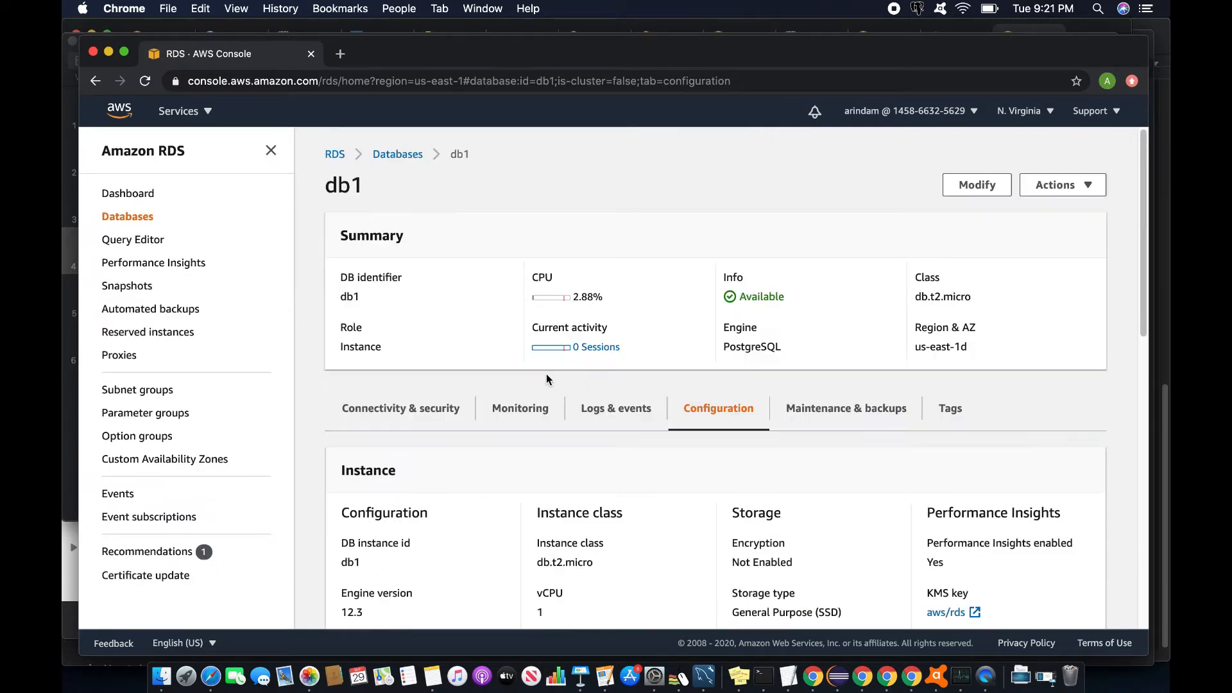
- Refresh the databases list and check the Performance Insights setting in db1's configuration details
left_click(122, 218)
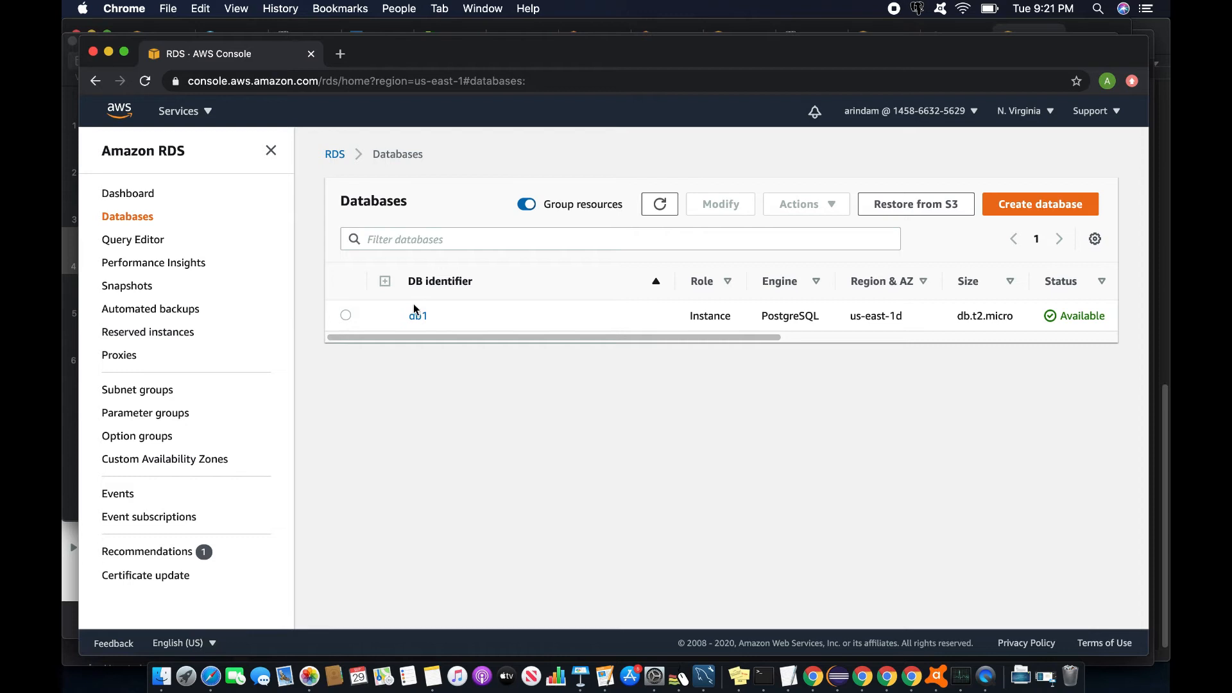
left_click(660, 206)
left_click(346, 316)
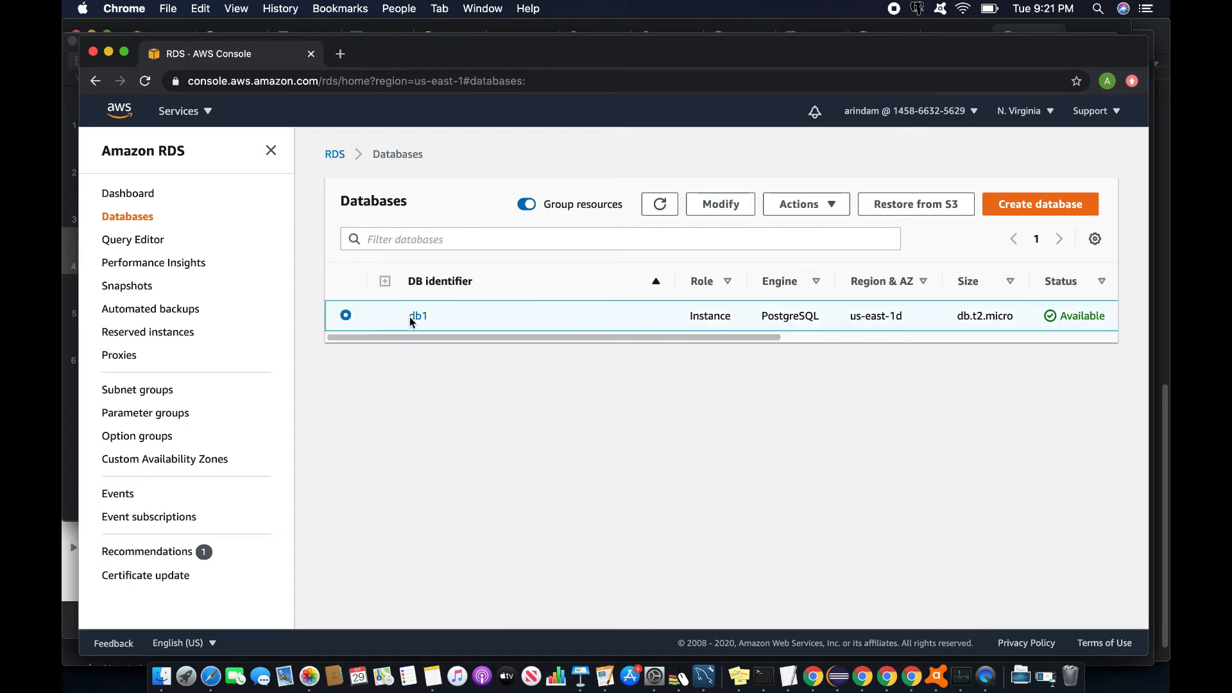
left_click(418, 317)
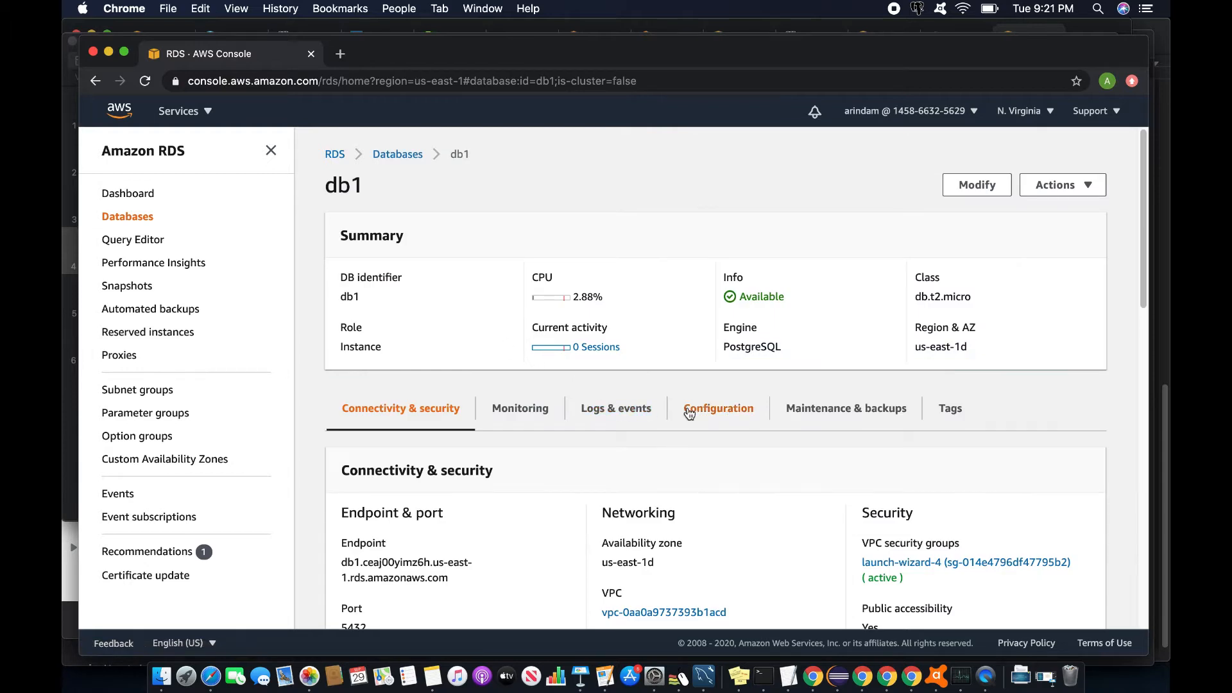
left_click(719, 410)
scroll(577, 441, "down", 2)
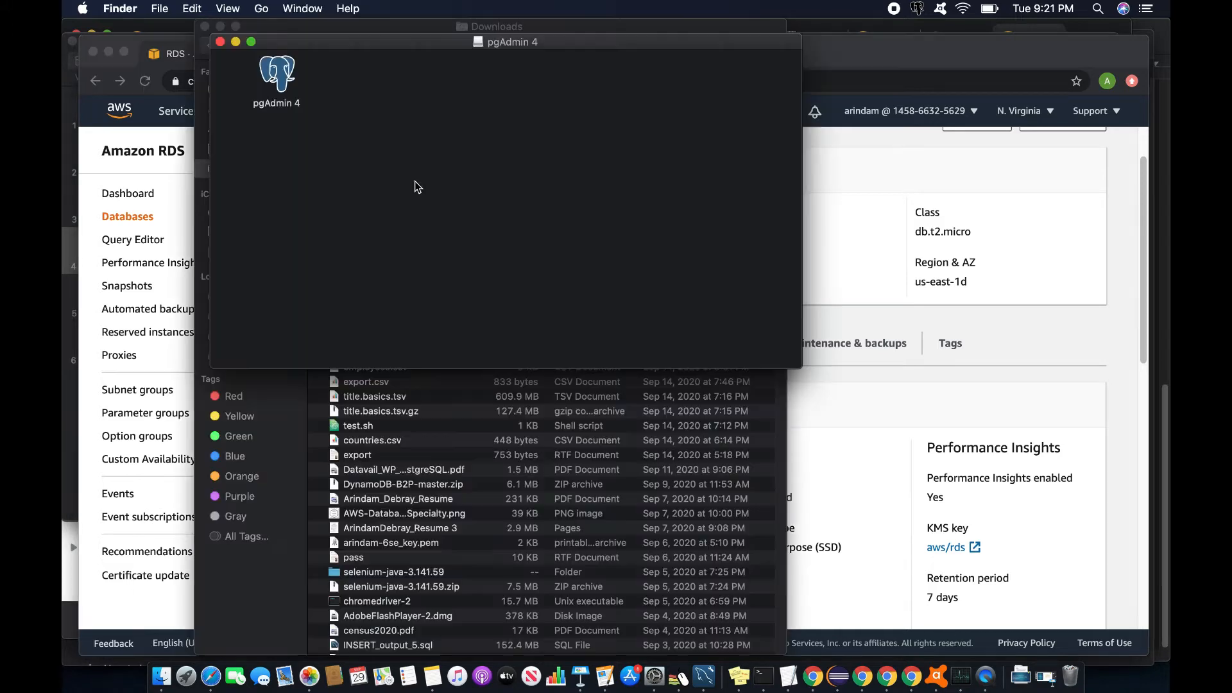
- Try to launch pgAdmin 4, and quit its process by finding it in Activity Monitor with the search "pgA"
double_click(281, 84)
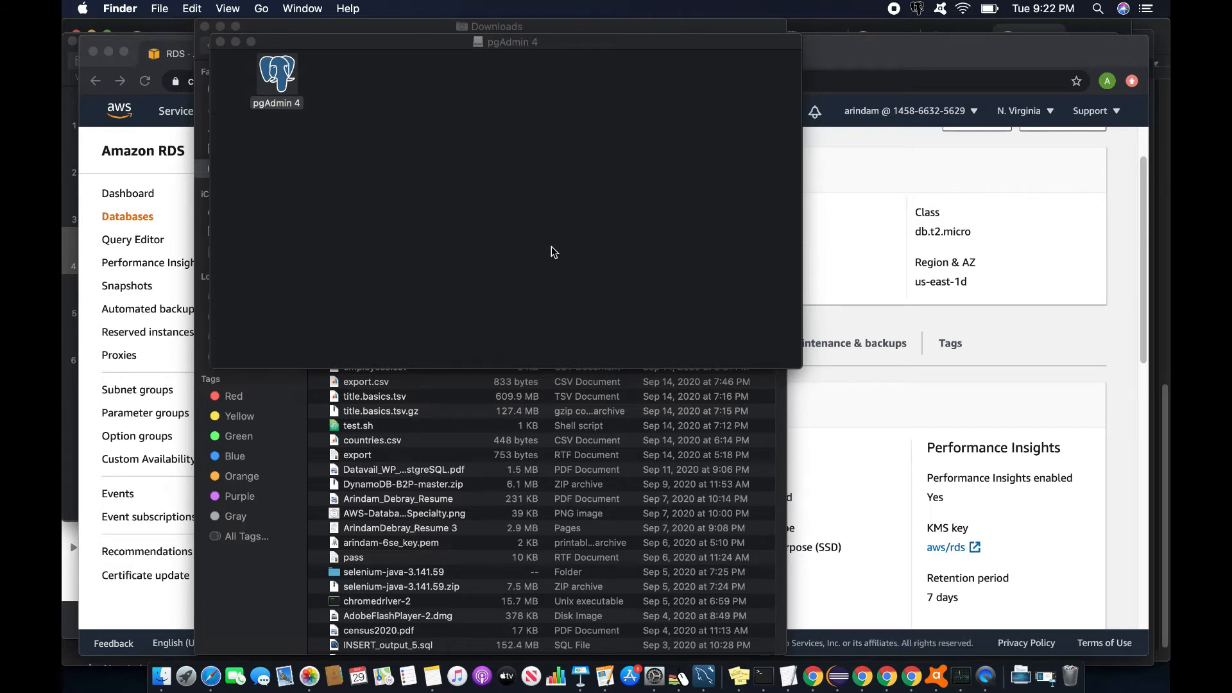
left_click(962, 676)
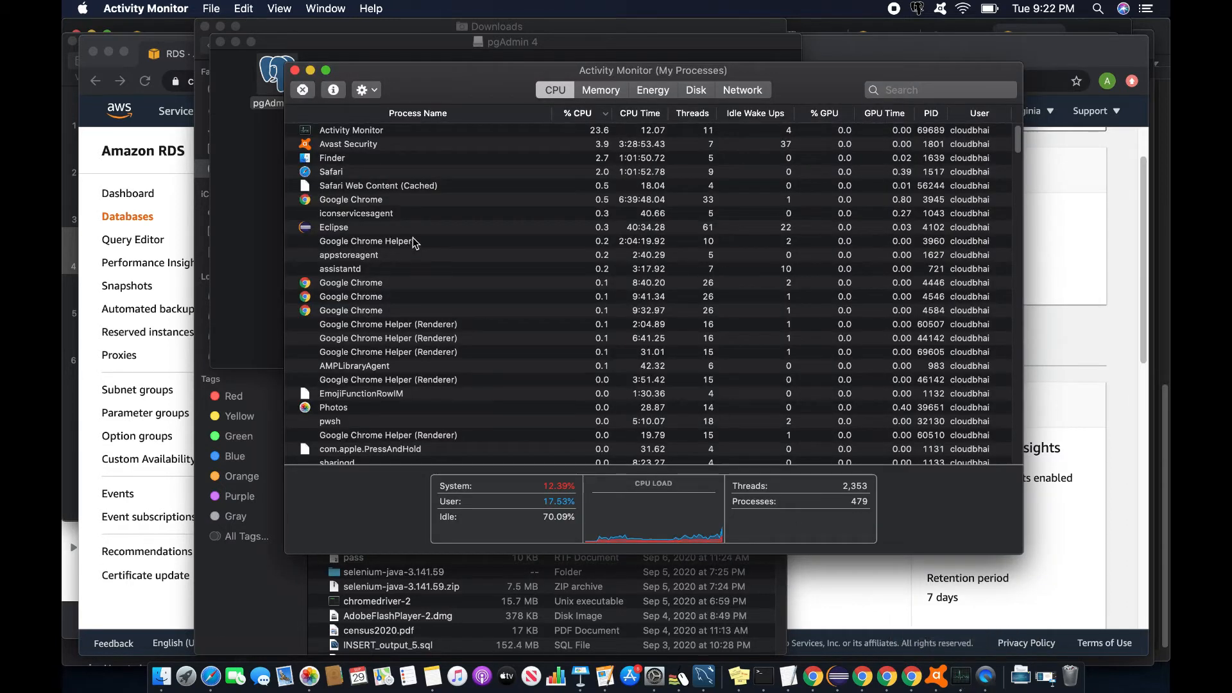
left_click(938, 90)
type("pgA")
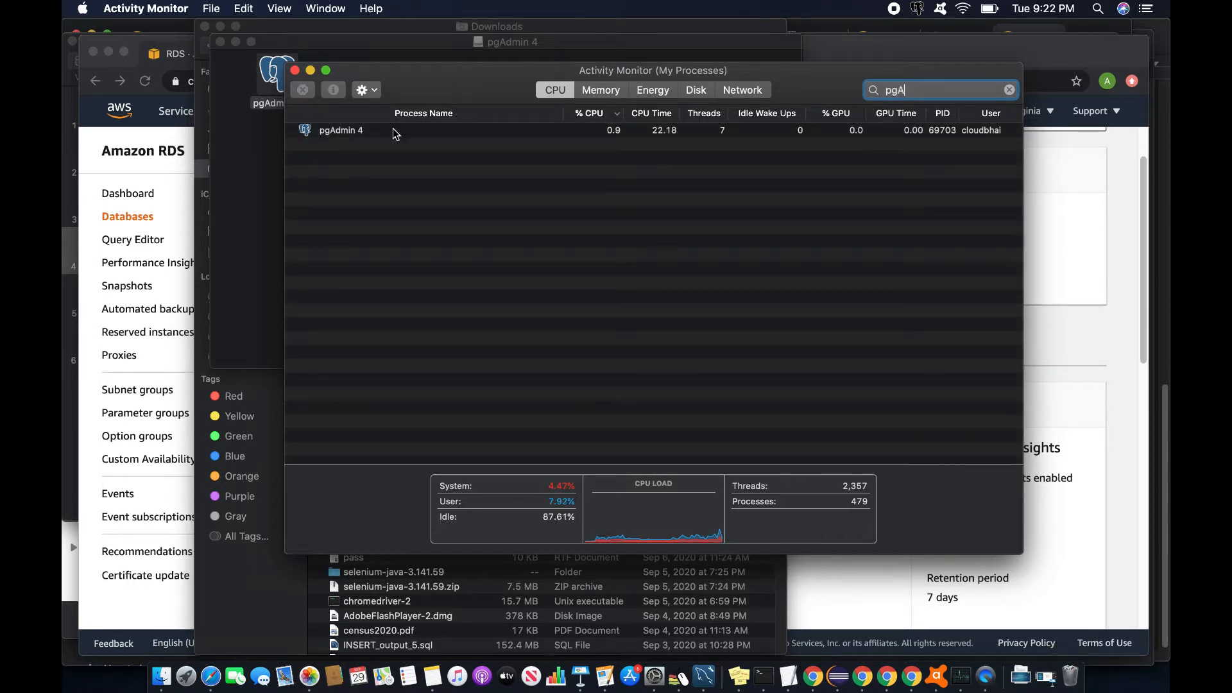
left_click(346, 131)
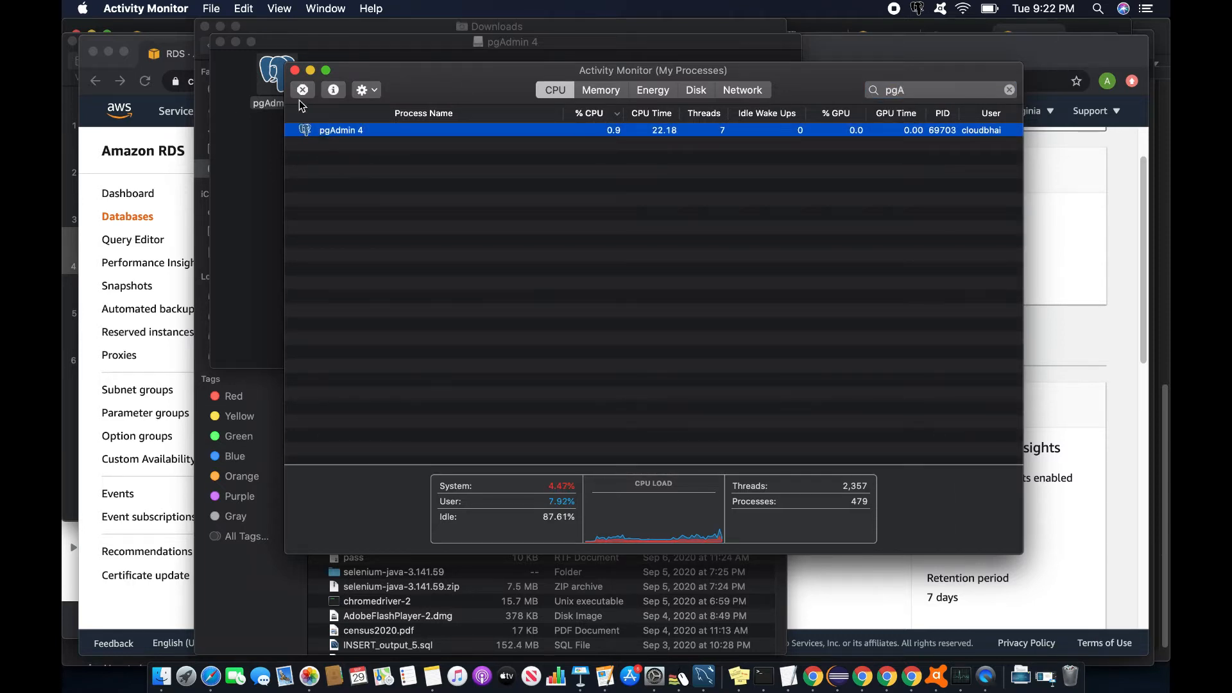
left_click(302, 90)
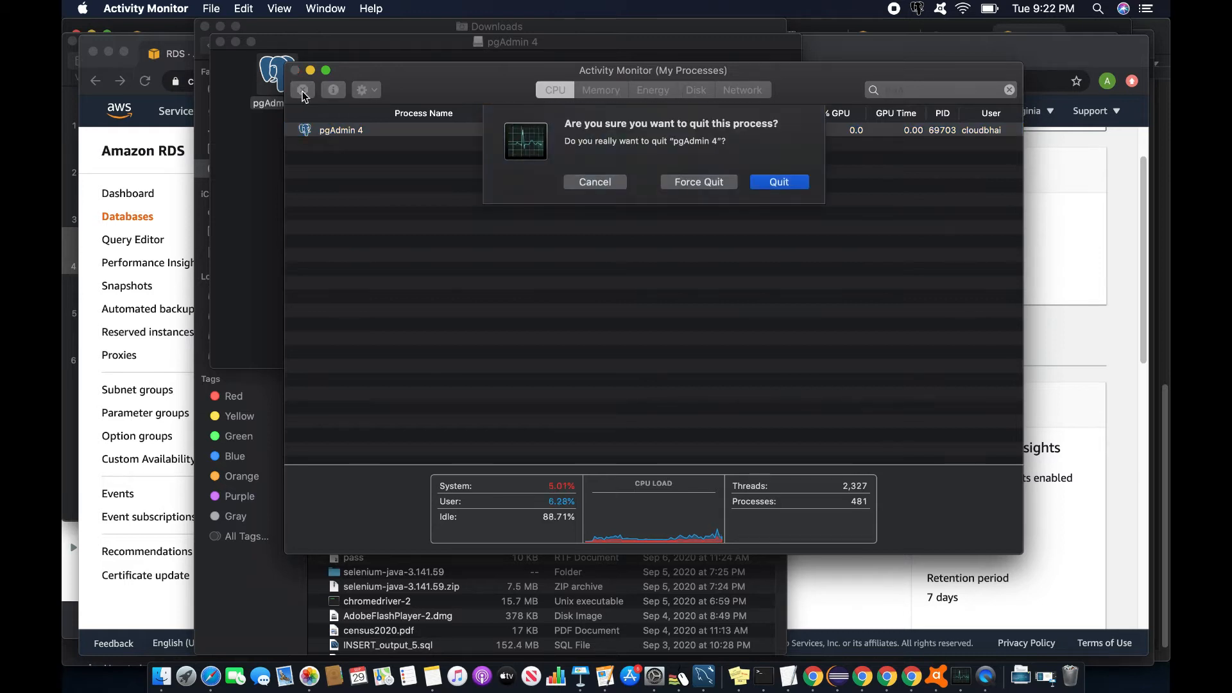
left_click(778, 182)
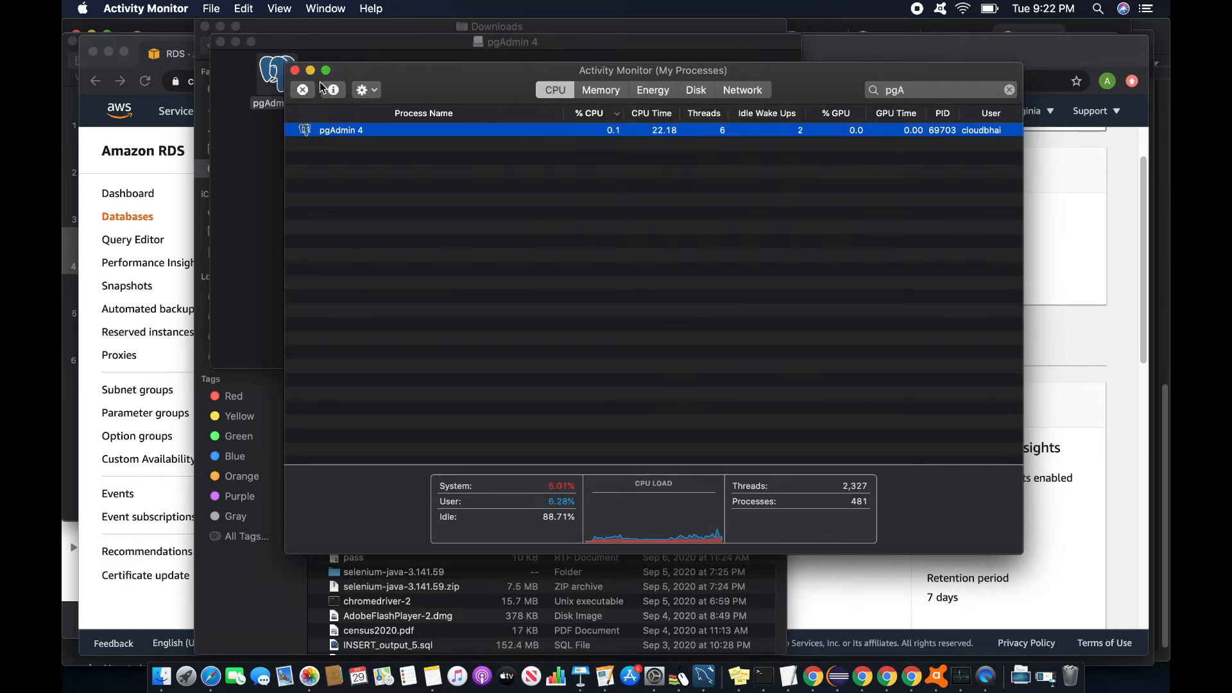
left_click(295, 70)
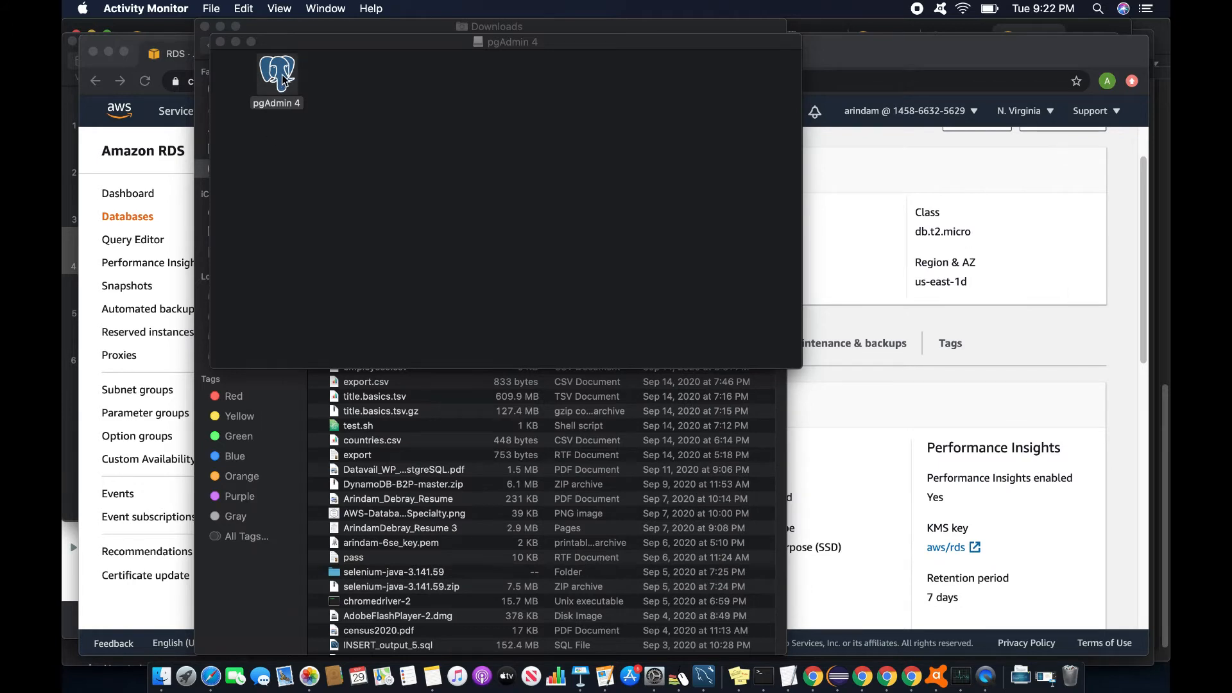
- Relaunch pgAdmin 4 and unlock the saved passwords by entering the master password
left_click(285, 77)
double_click(284, 77)
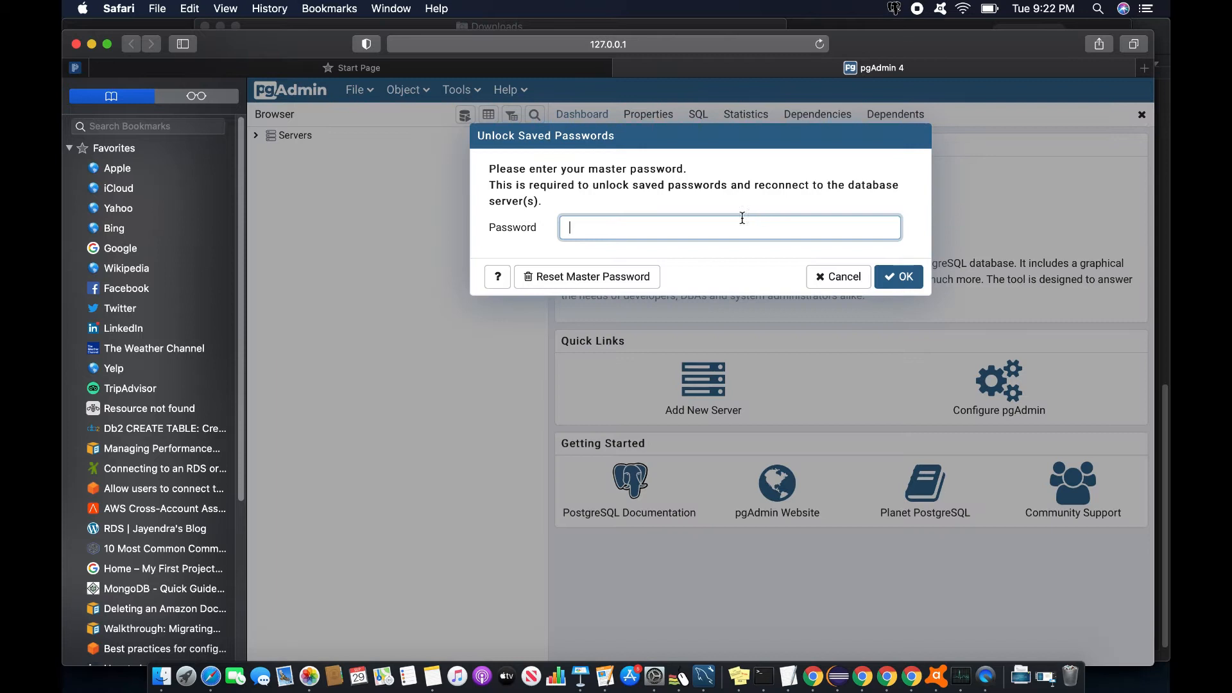
type("****")
left_click(898, 276)
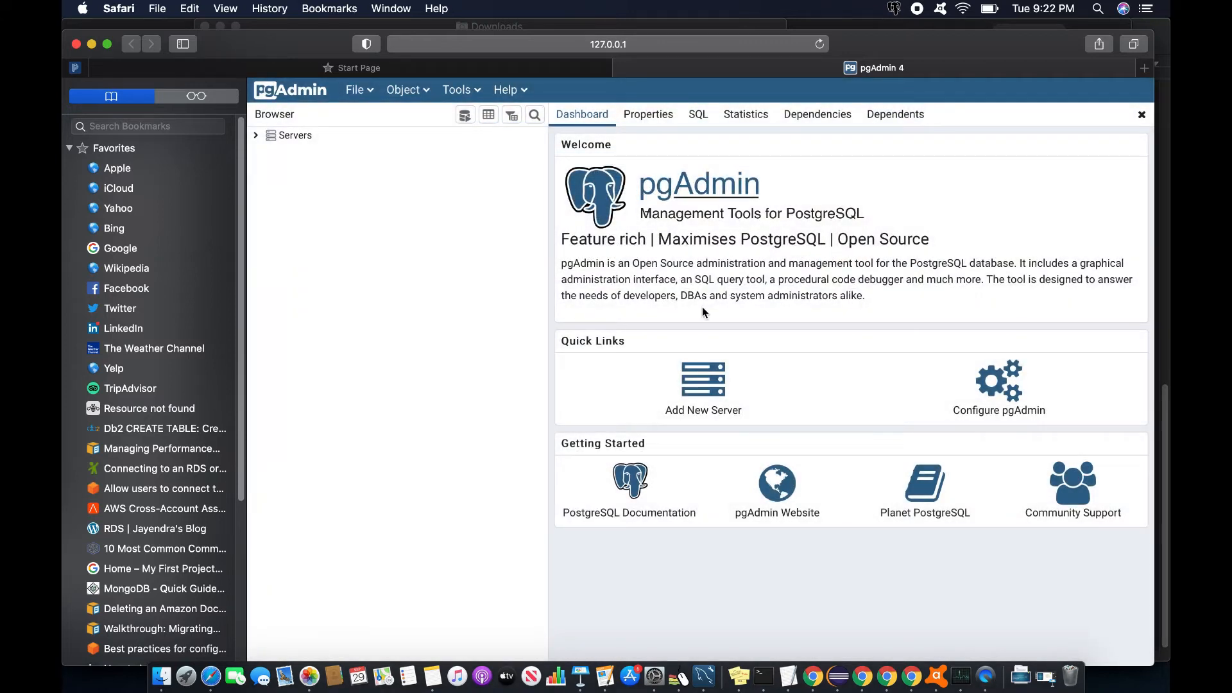
- Add a new server named "new connection" and bring up its connection settings
left_click(717, 388)
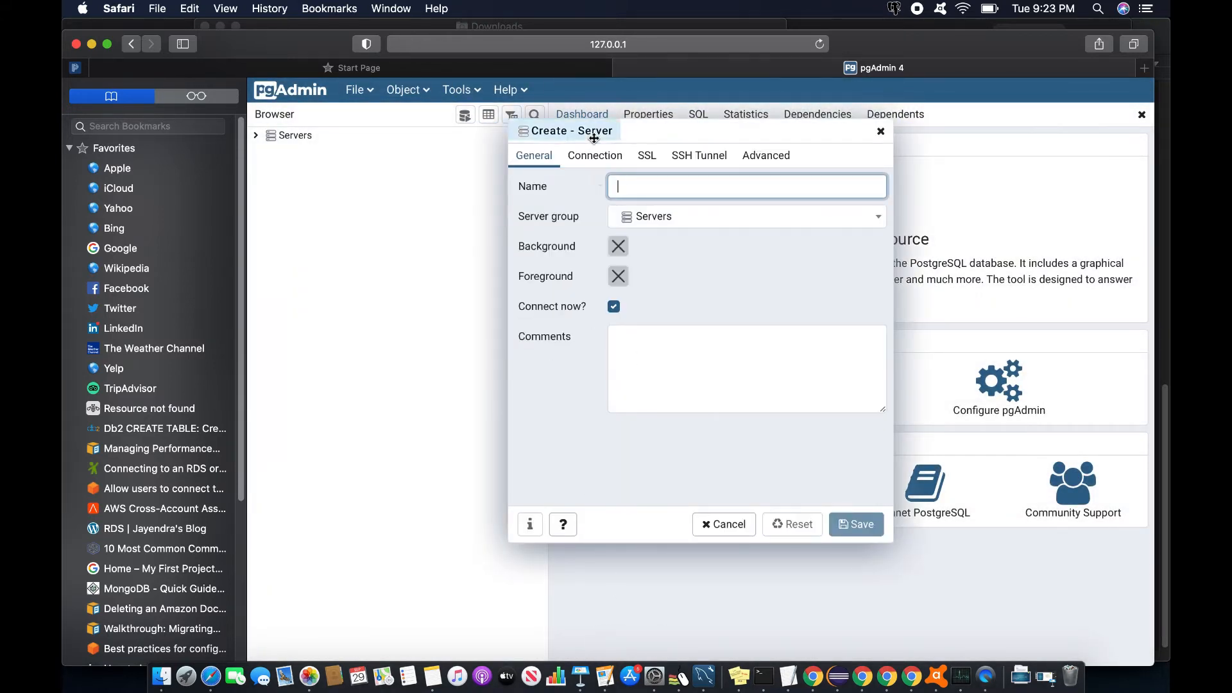
type("new connecti")
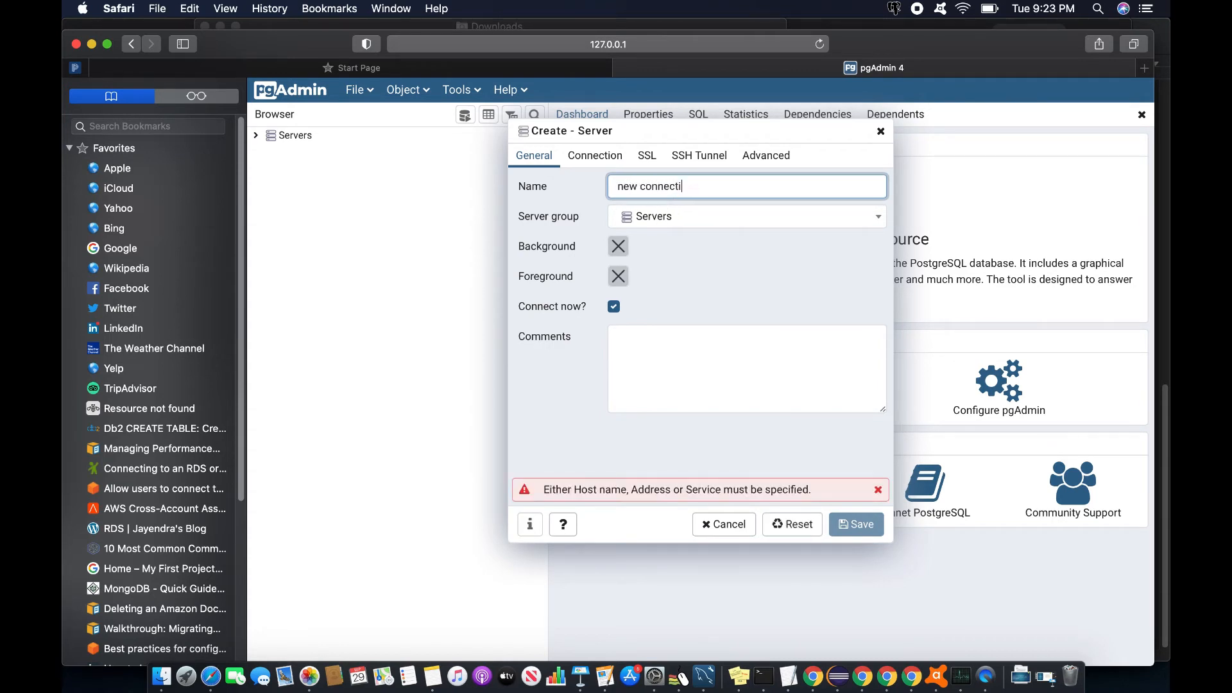
left_click(595, 155)
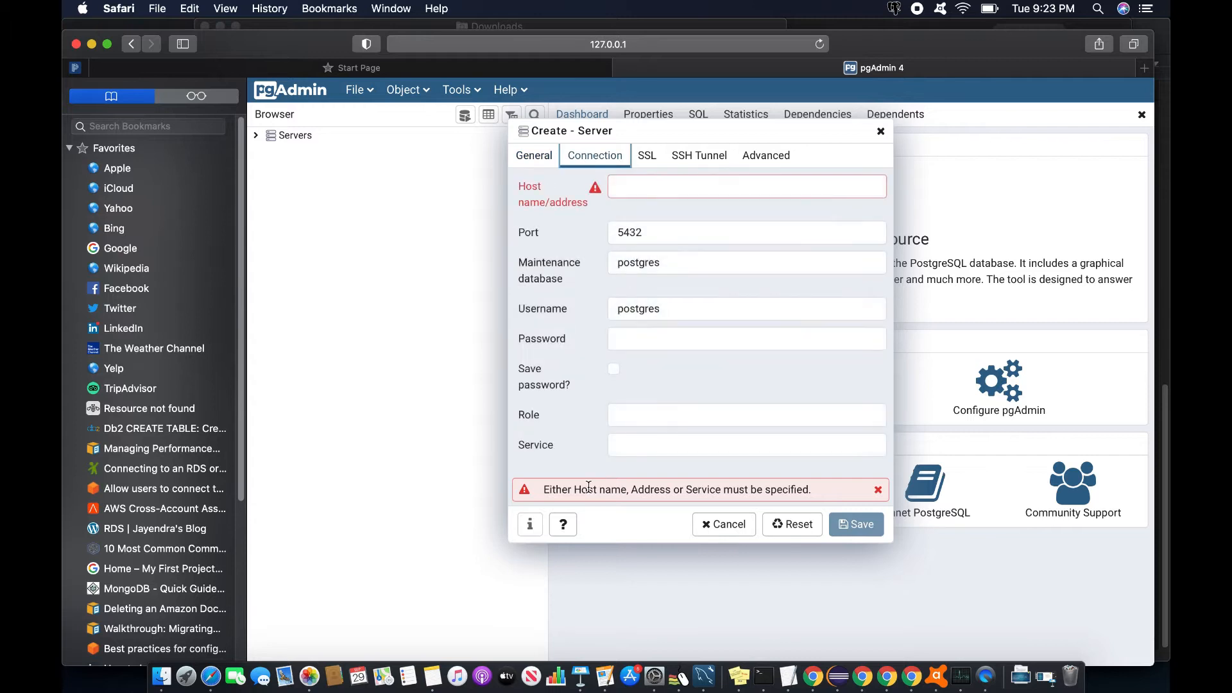
- Copy db1's endpoint from the RDS console in Chrome and paste it as the new server's host name/address in pgAdmin
left_click(814, 677)
left_click(405, 348)
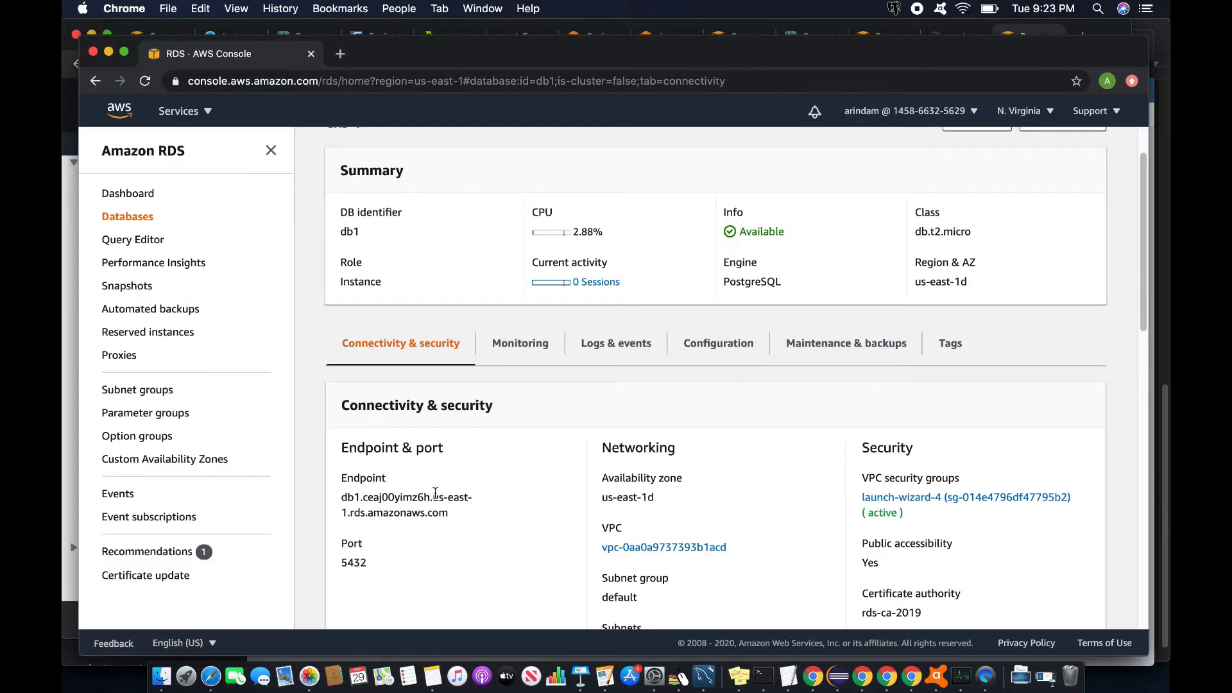
left_click_drag(450, 517, 342, 503)
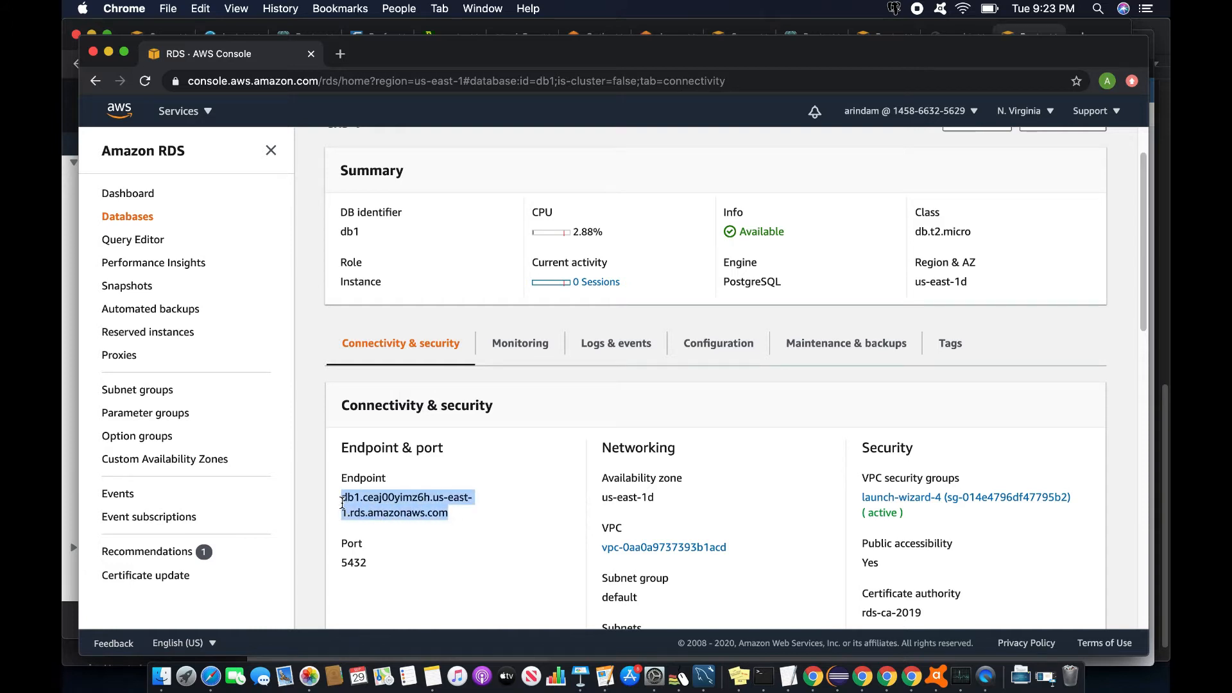
key("super+c")
key("super+Tab")
left_click(646, 195)
key("super+v")
- Set the username to testdba, enter the database password, enable saving the password, and save the server
left_click(643, 309)
left_click_drag(664, 309, 562, 307)
type("testdb")
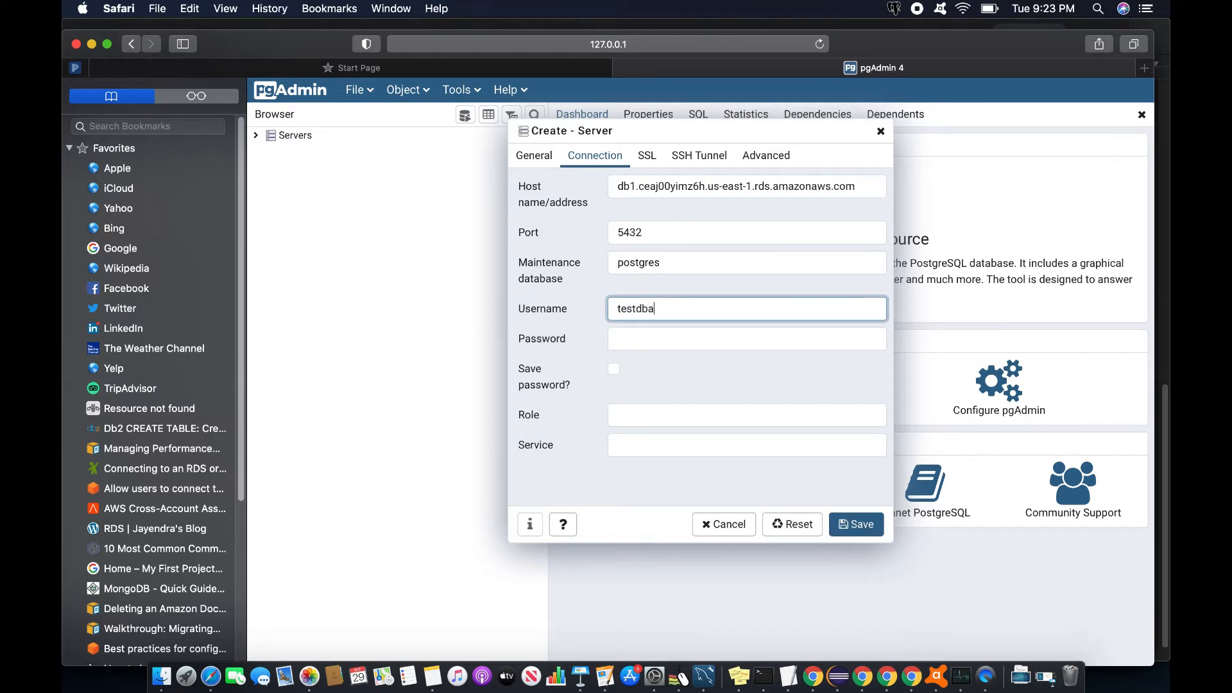
key("Tab")
type("******")
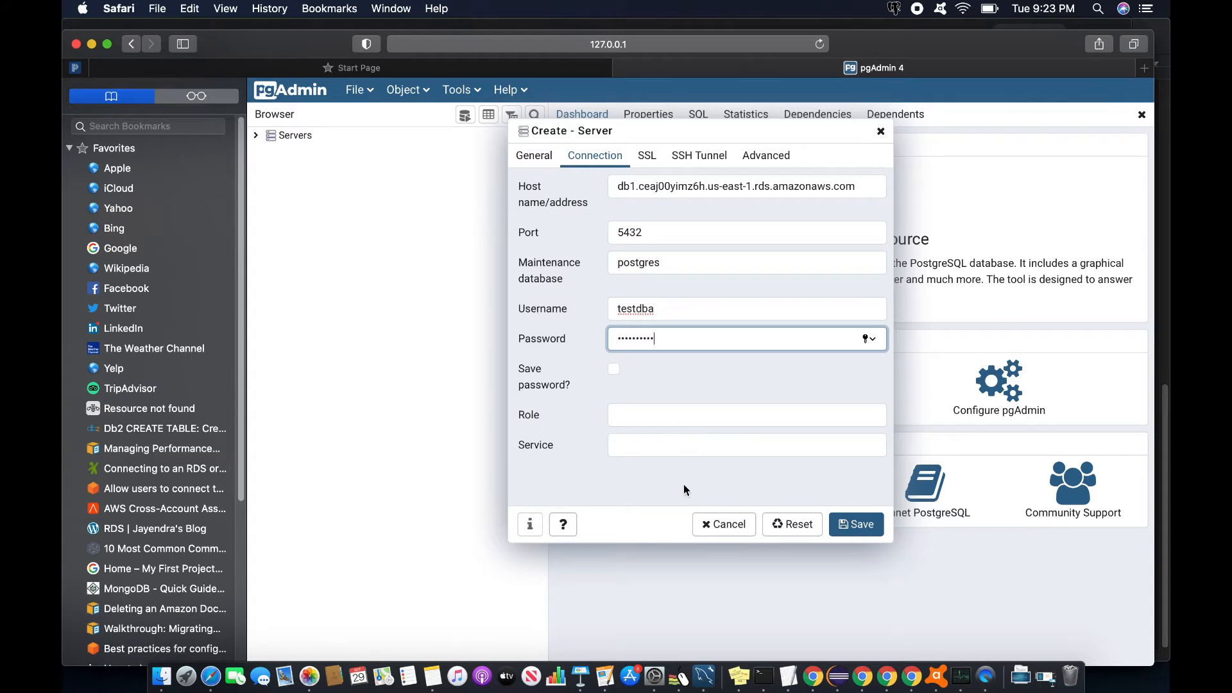
left_click(614, 369)
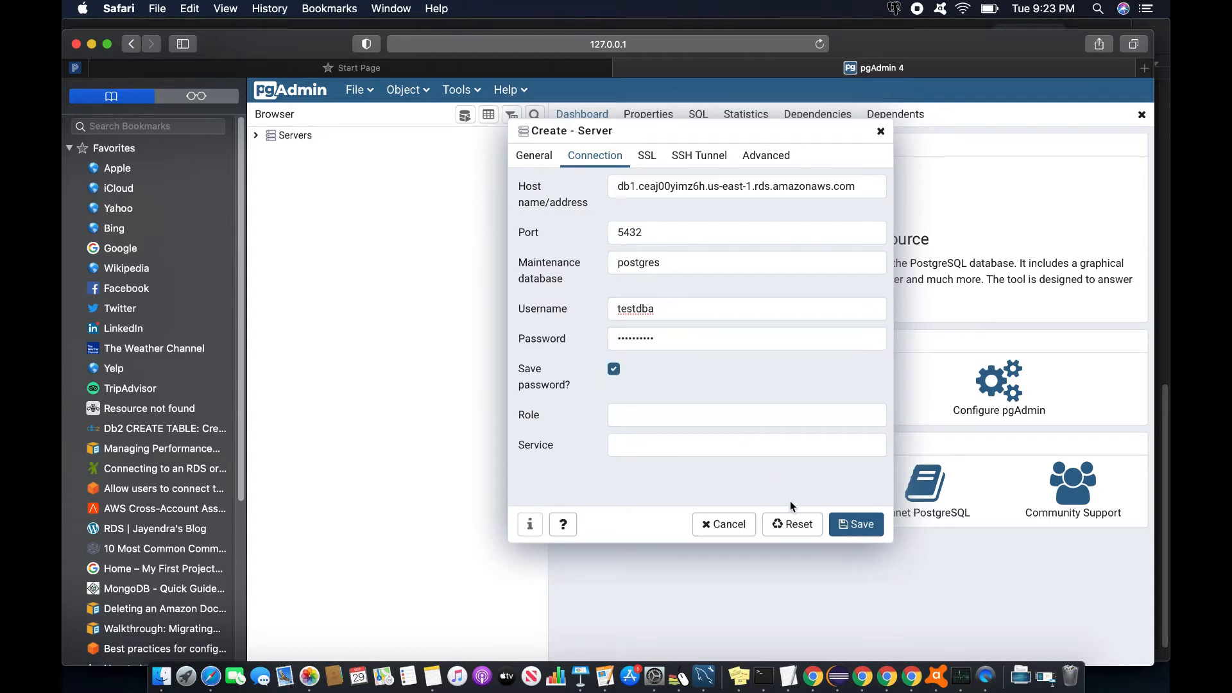
left_click(853, 526)
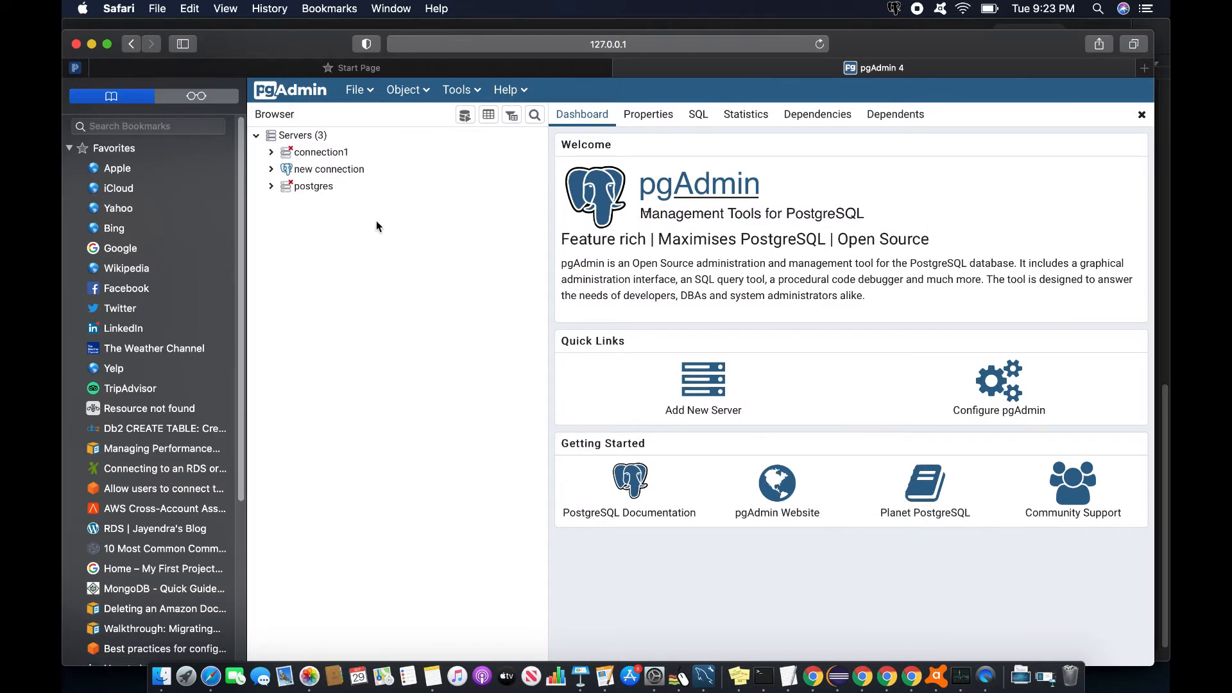
- Browse the tables in the public schema of the testdb database under the new connection server
left_click(275, 171)
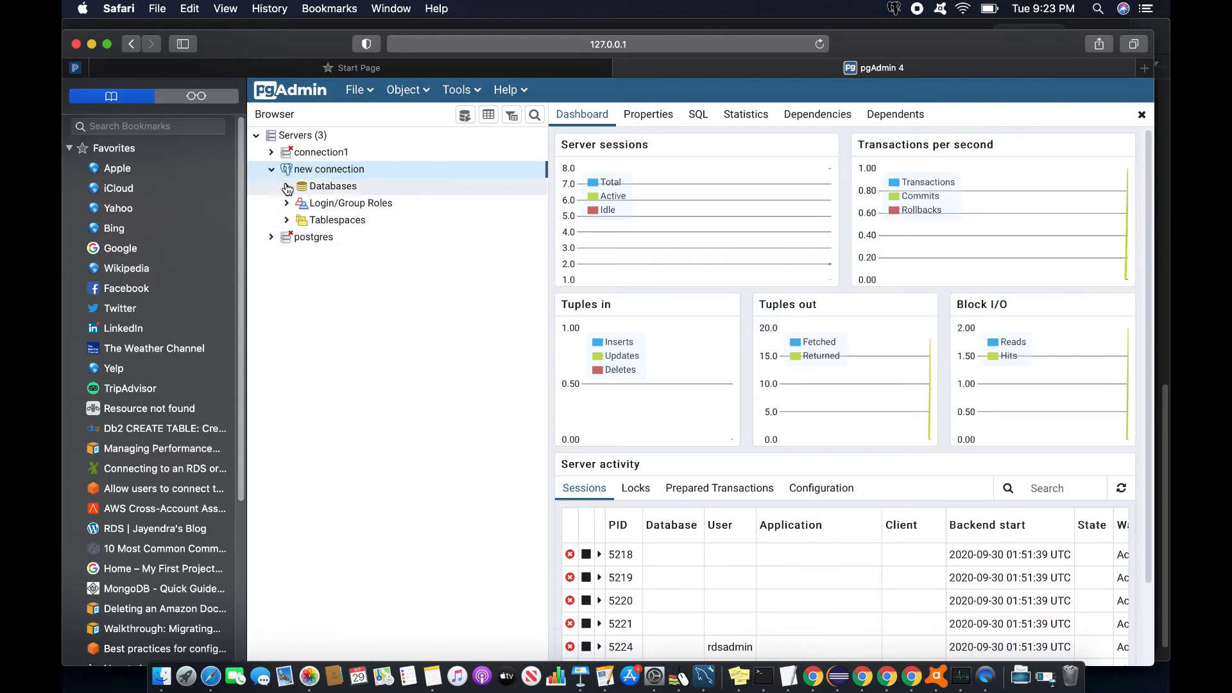
left_click(287, 187)
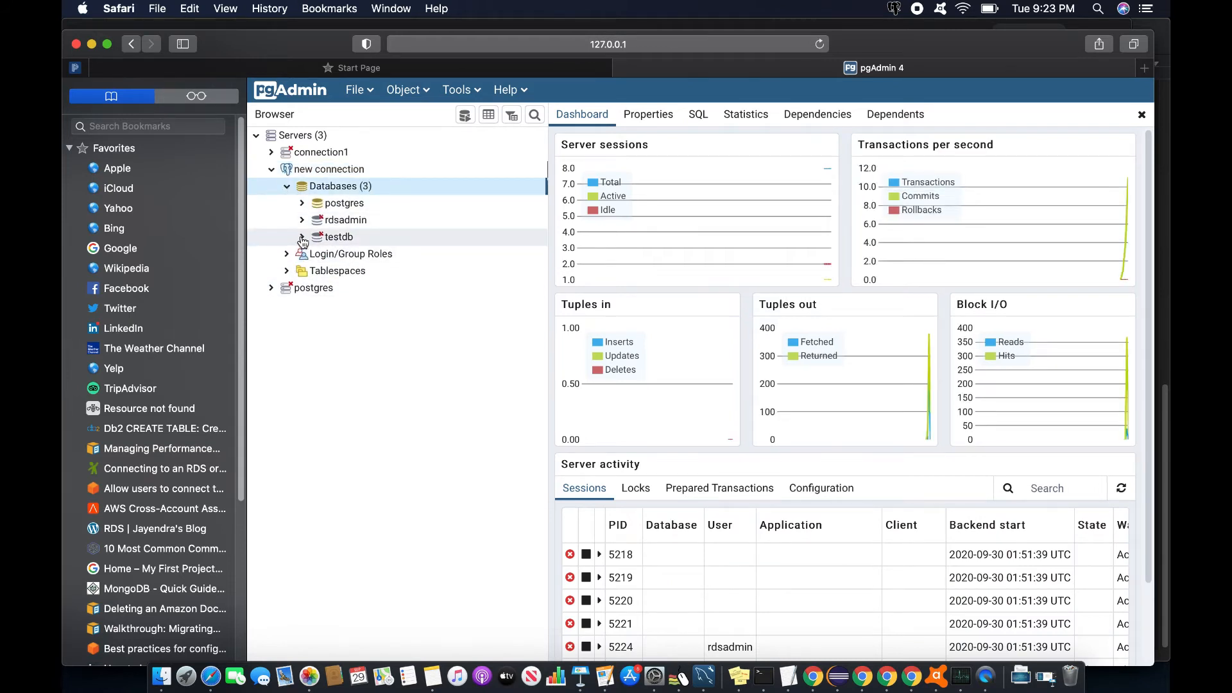
left_click(302, 238)
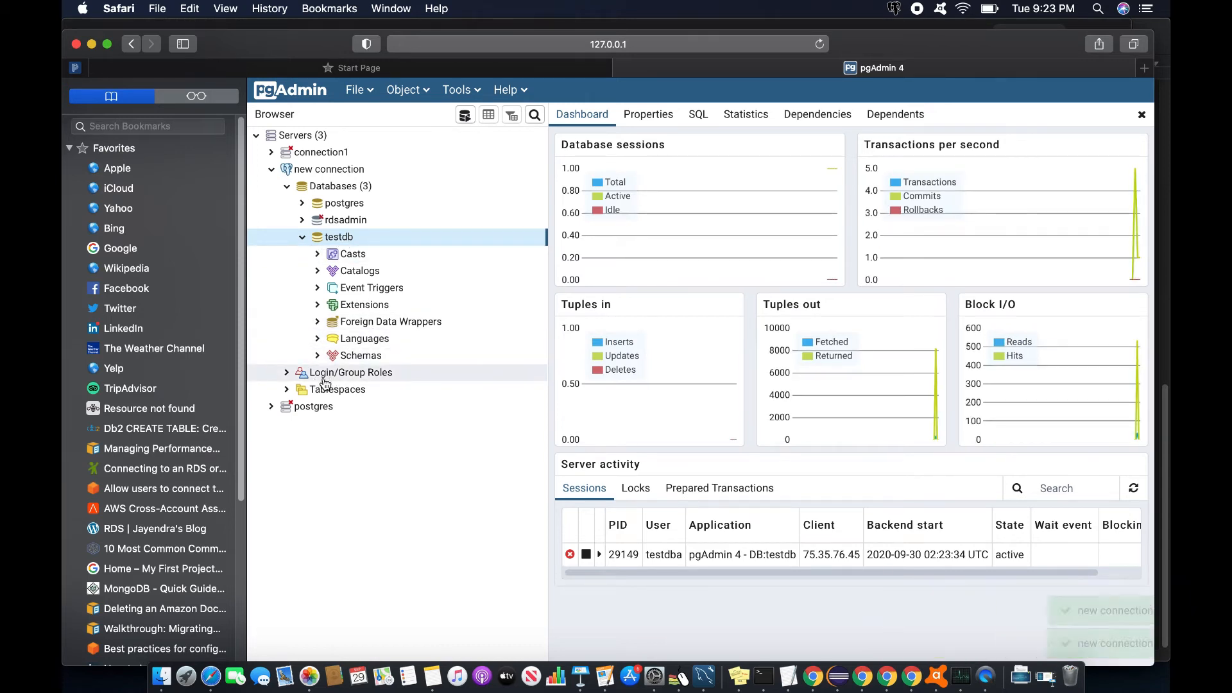
left_click(325, 358)
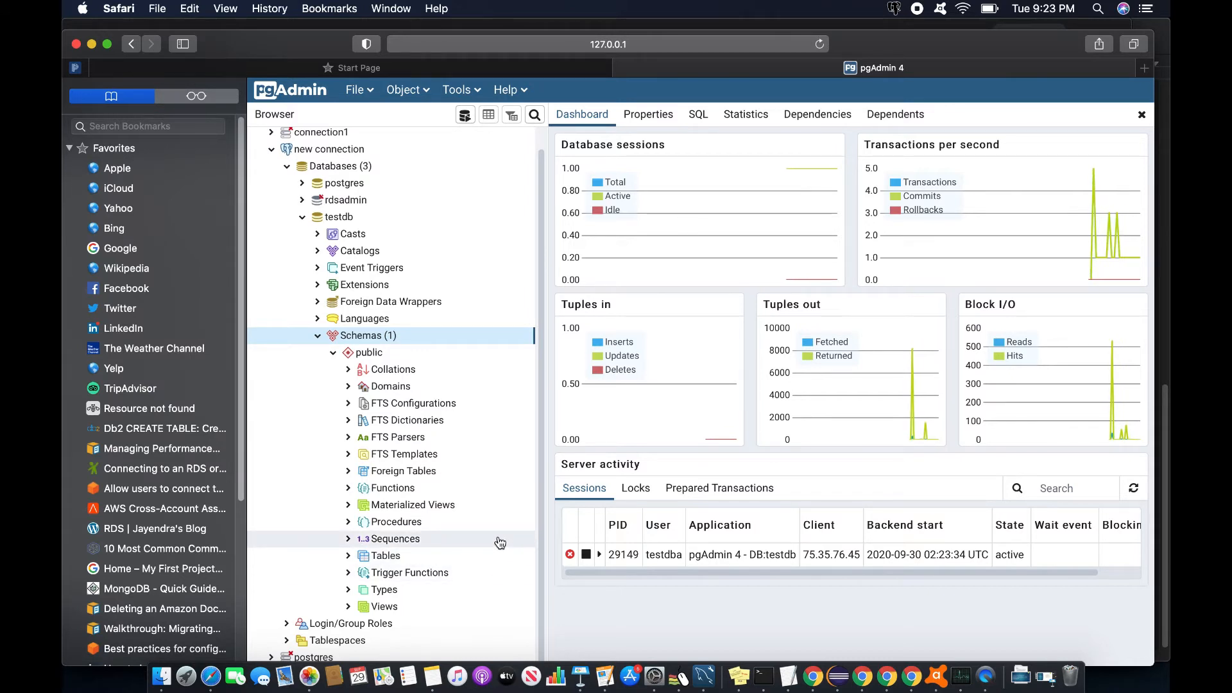
left_click(348, 556)
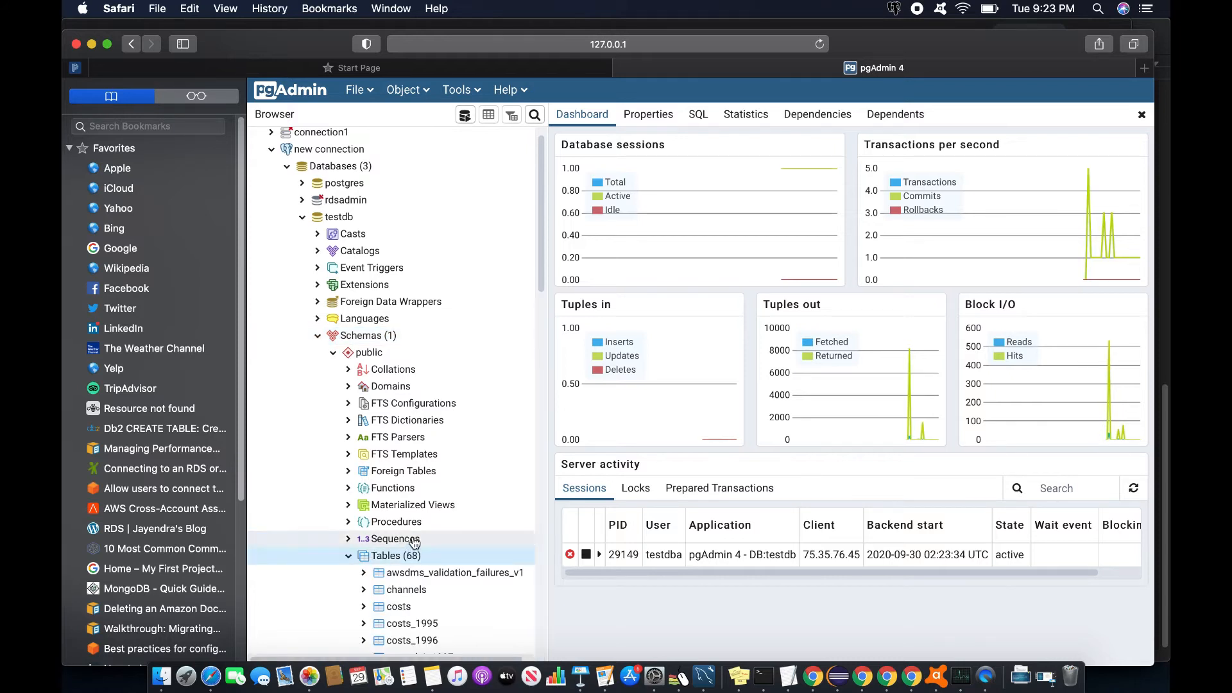
scroll(424, 546, "down", 5)
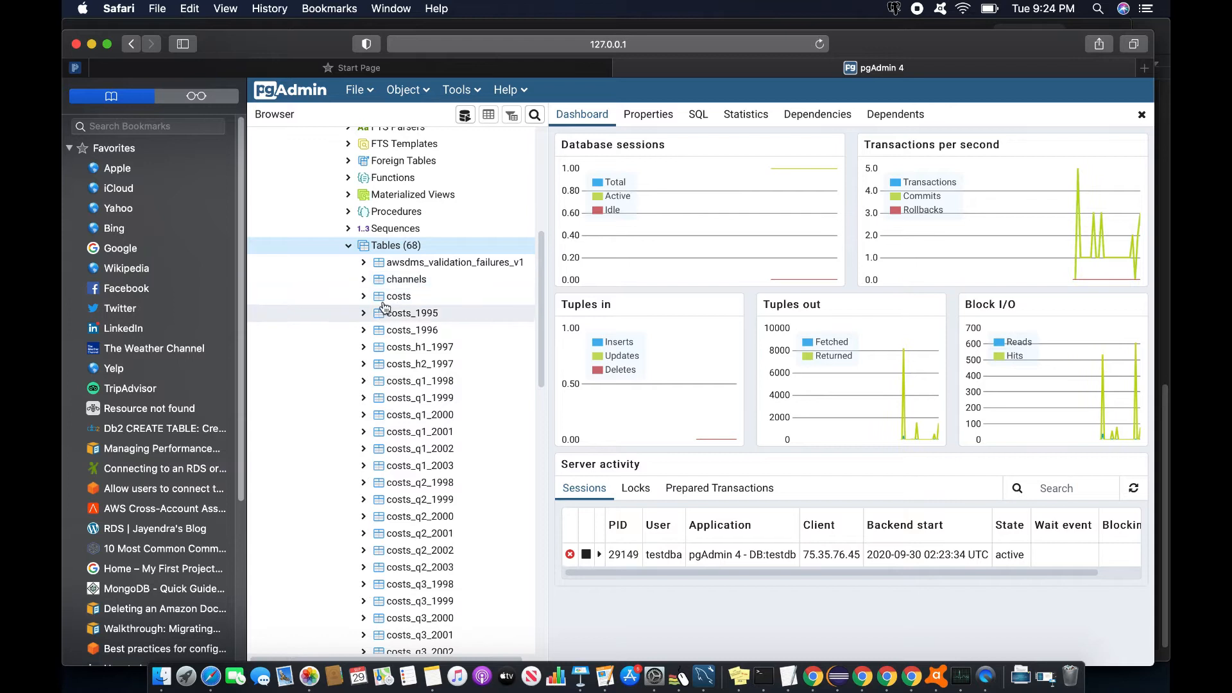
- Look through the remainder of the public schema's table list down to the times table
scroll(488, 353, "down", 2)
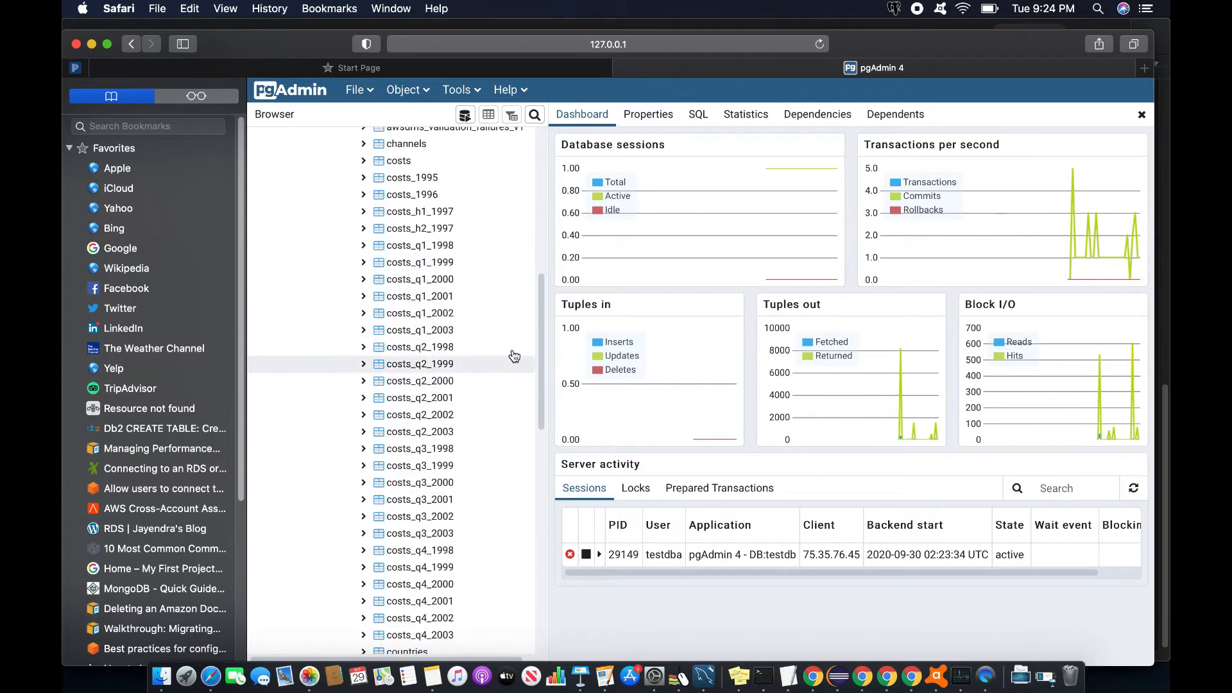
scroll(449, 347, "down", 5)
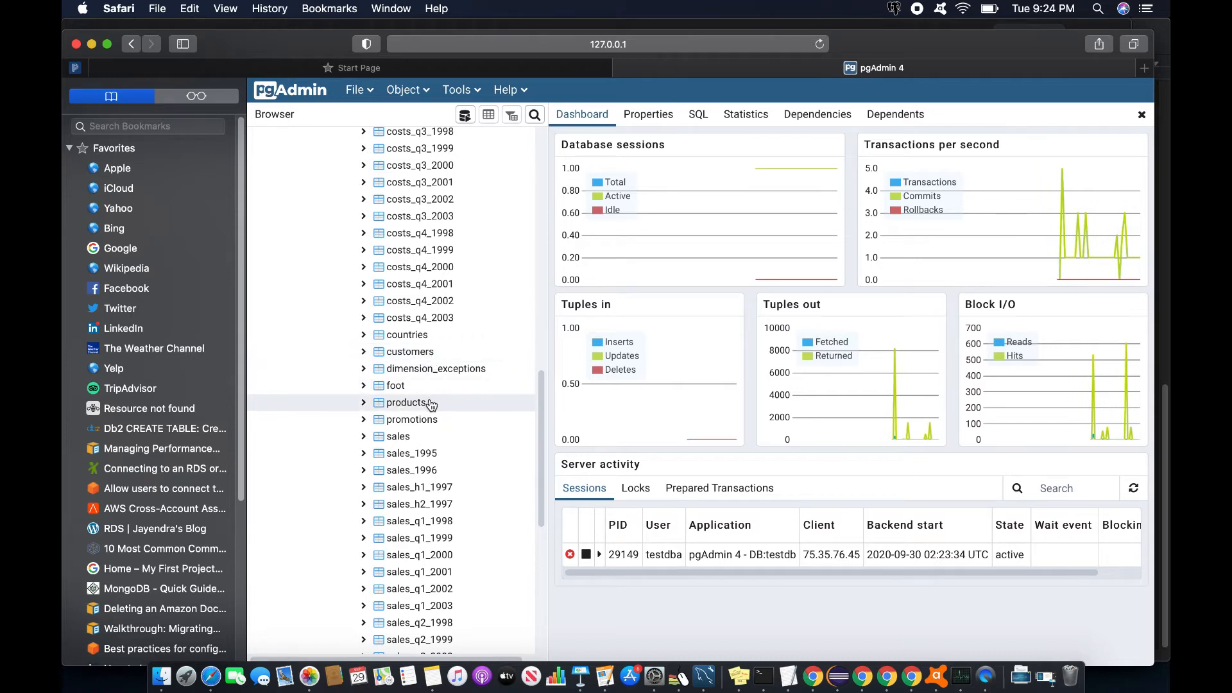
left_click_drag(539, 420, 525, 539)
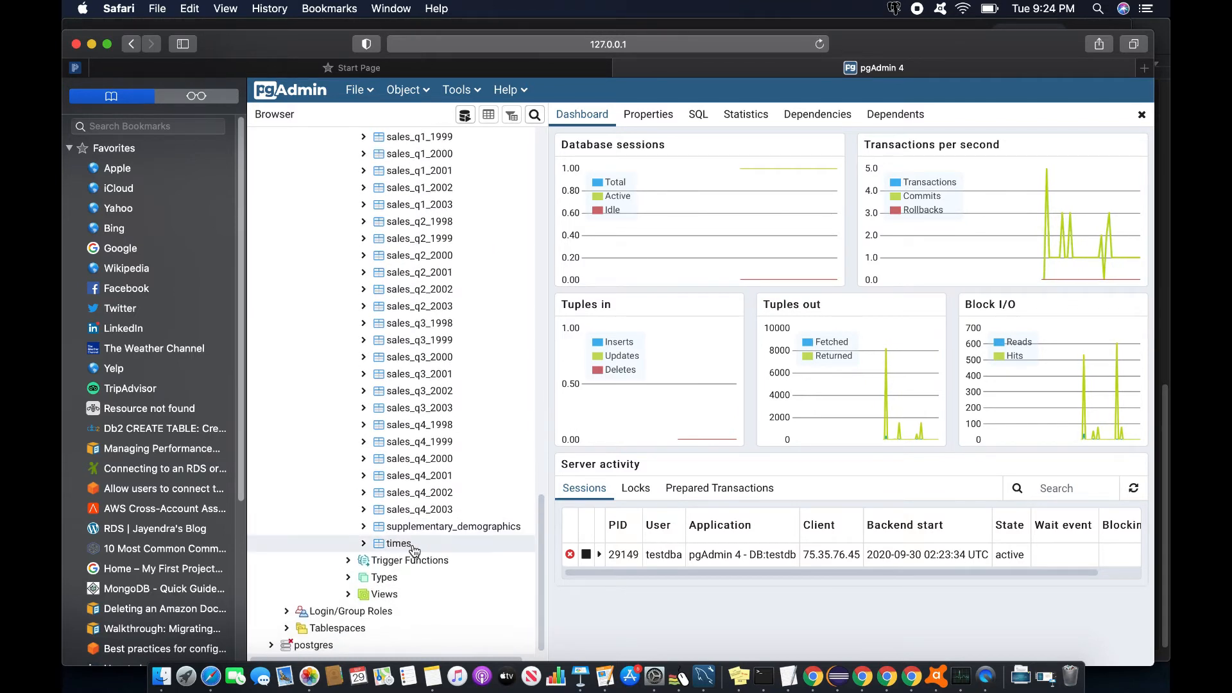
left_click_drag(540, 557, 540, 224)
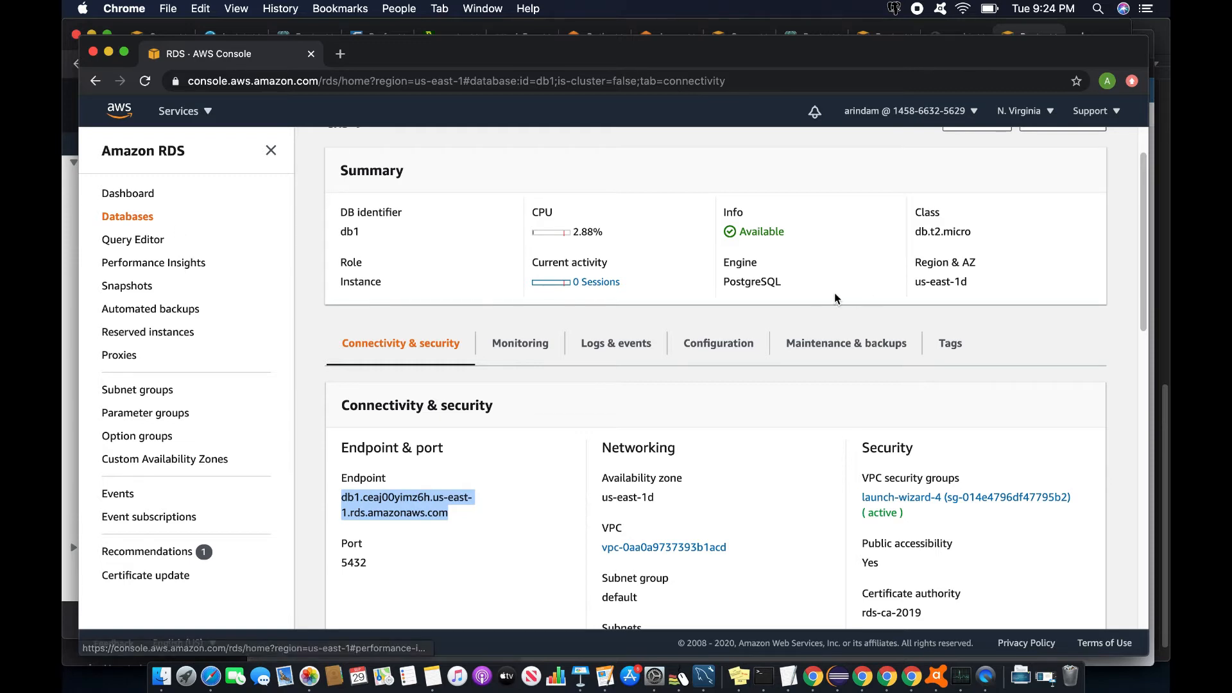
- Switch to the RDS console in Chrome and open the Performance Insights dashboard for db1
scroll(870, 494, "down", 3)
scroll(870, 494, "up", 5)
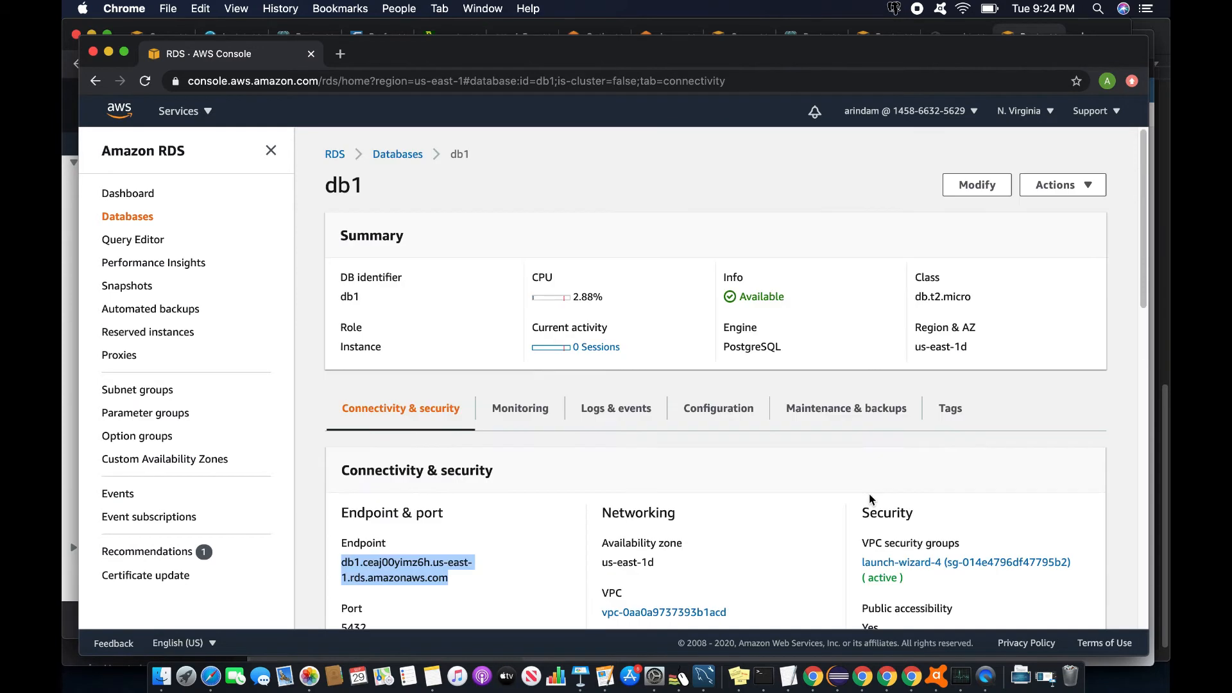
left_click(169, 265)
left_click(333, 295)
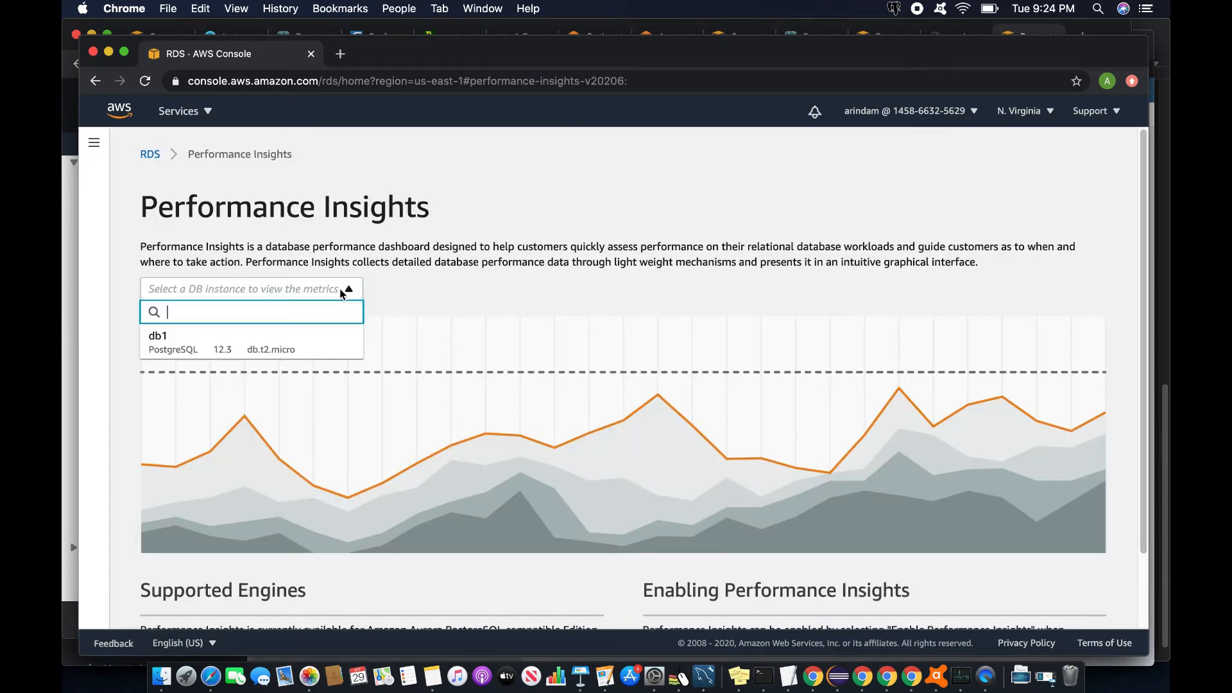
left_click(245, 350)
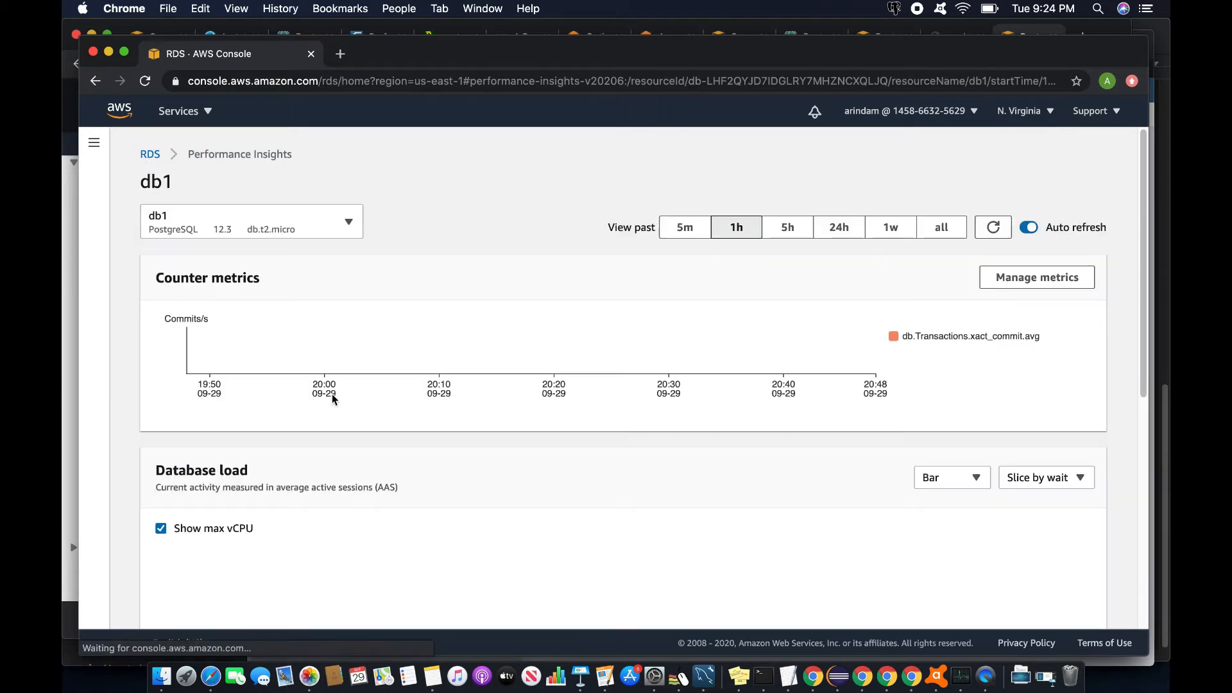
- Examine the Counter metrics and Database load charts on db1's Performance Insights dashboard
scroll(359, 410, "down", 5)
scroll(371, 418, "up", 2)
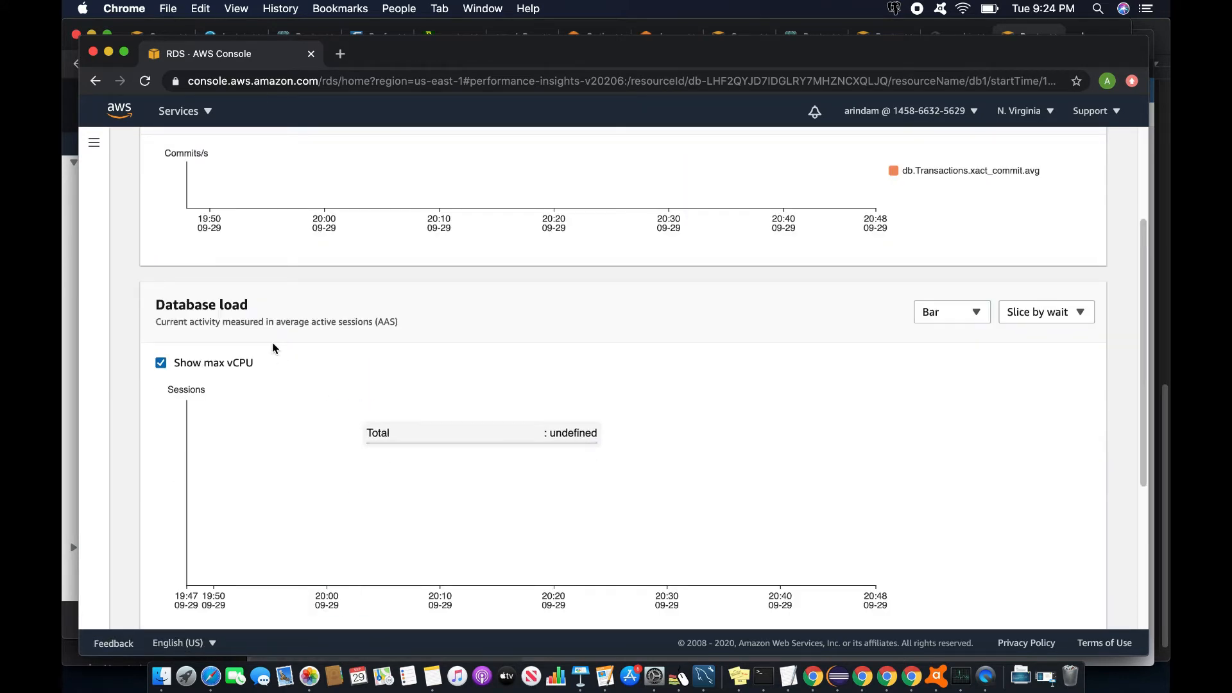
scroll(291, 432, "down", 4)
scroll(294, 434, "up", 5)
scroll(294, 433, "up", 2)
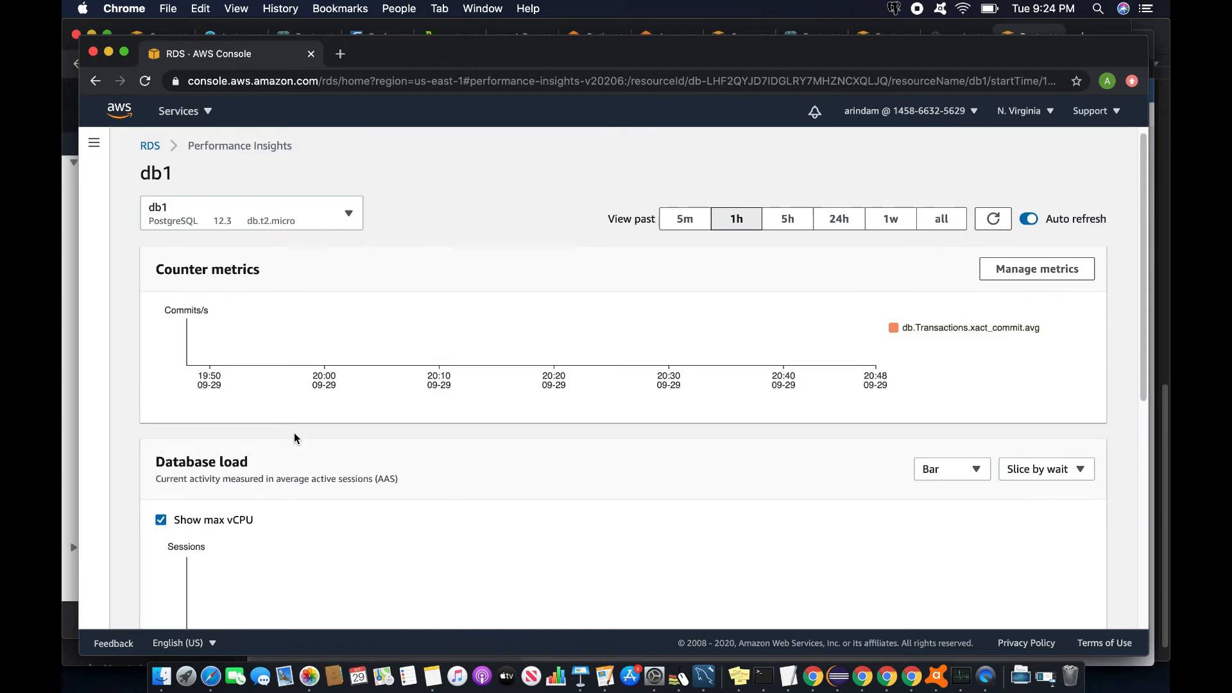
scroll(294, 433, "down", 5)
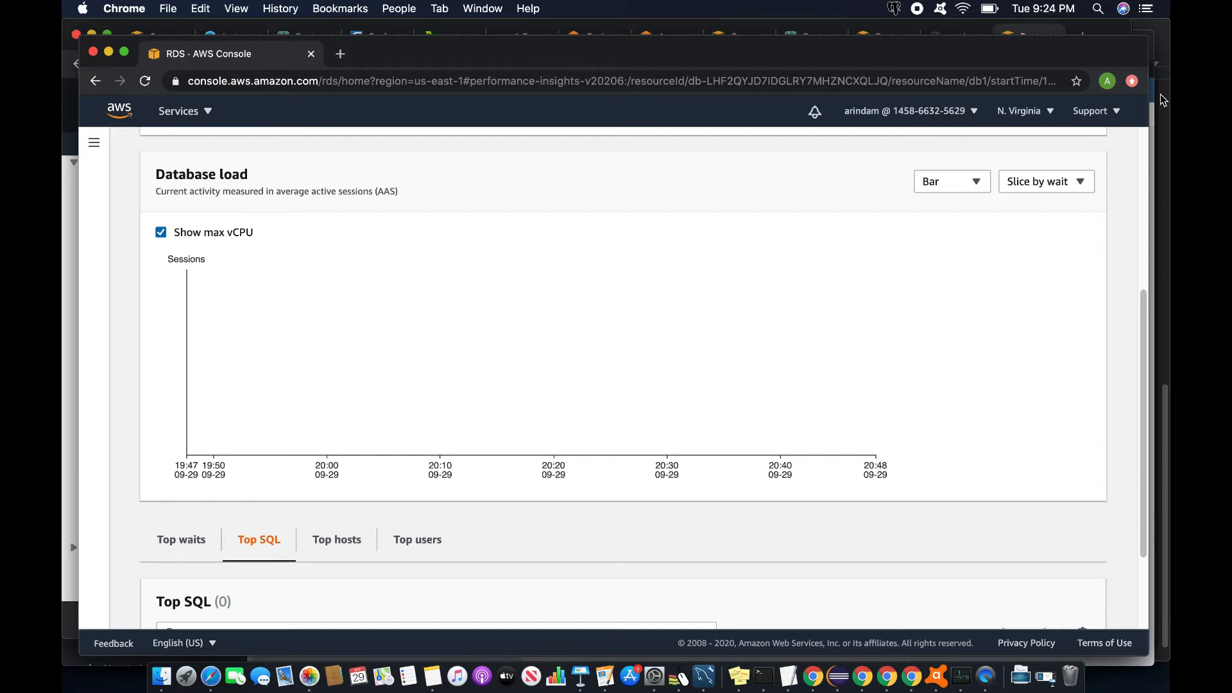
- Check the slicing options of the Database load chart and show the top waits
left_click(1063, 183)
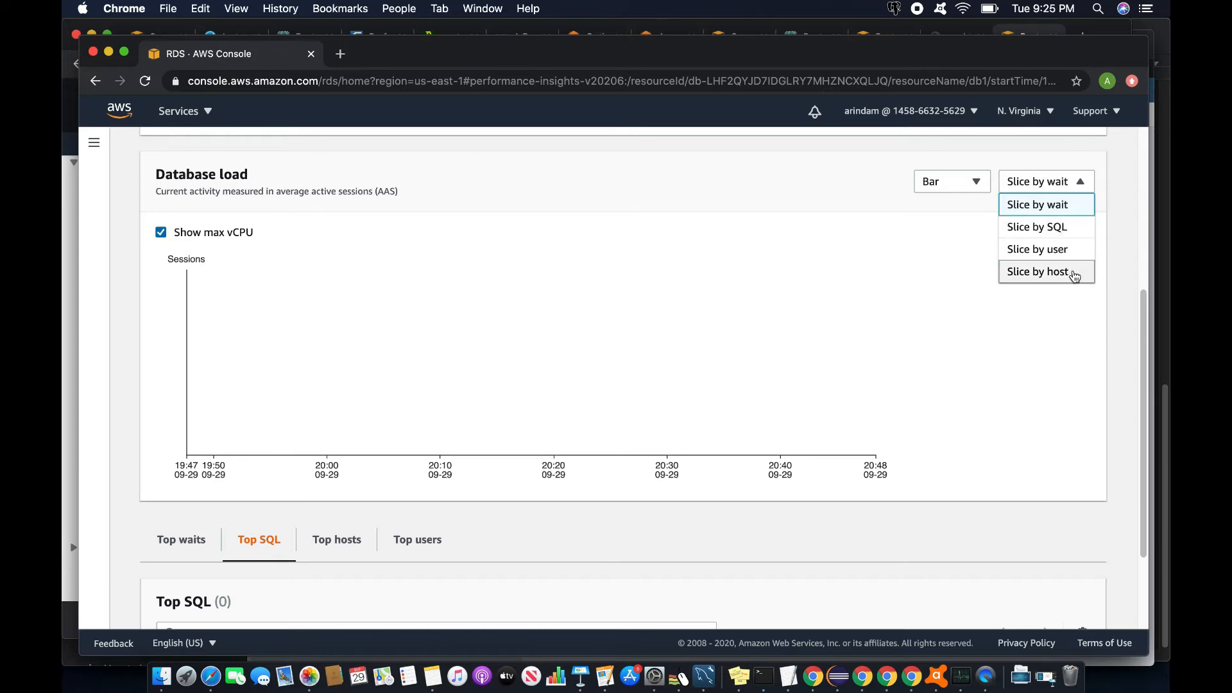
scroll(937, 350, "down", 2)
scroll(631, 426, "up", 6)
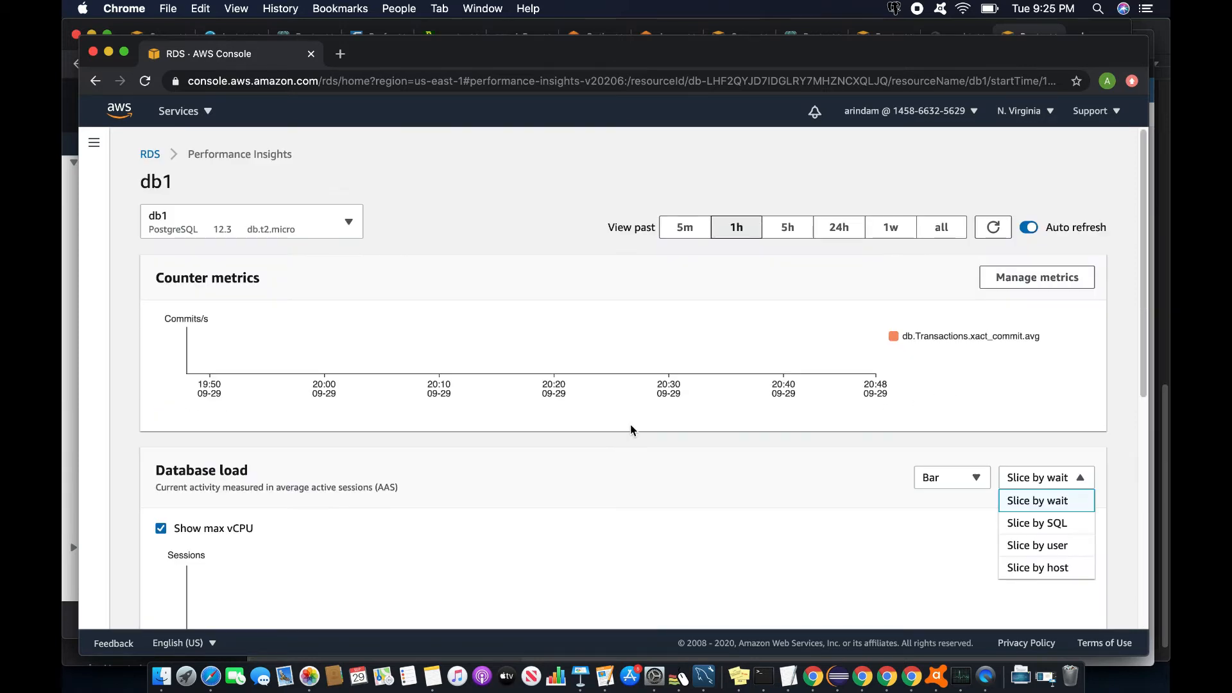
scroll(615, 421, "down", 5)
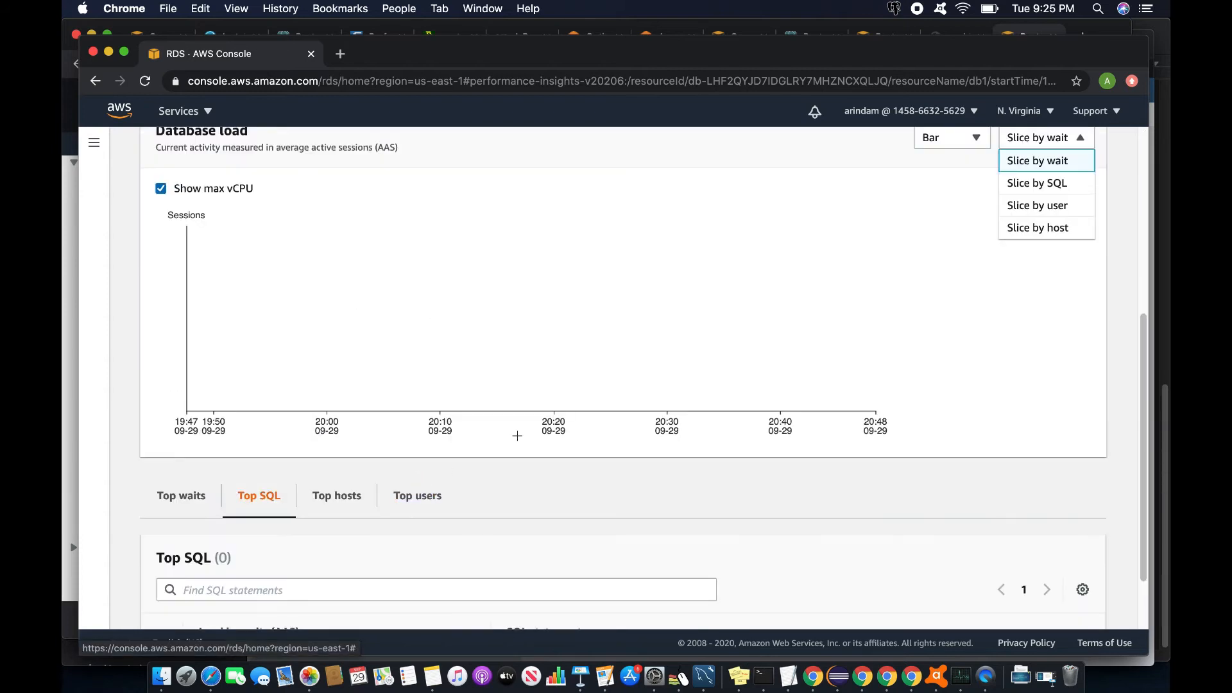
left_click(181, 495)
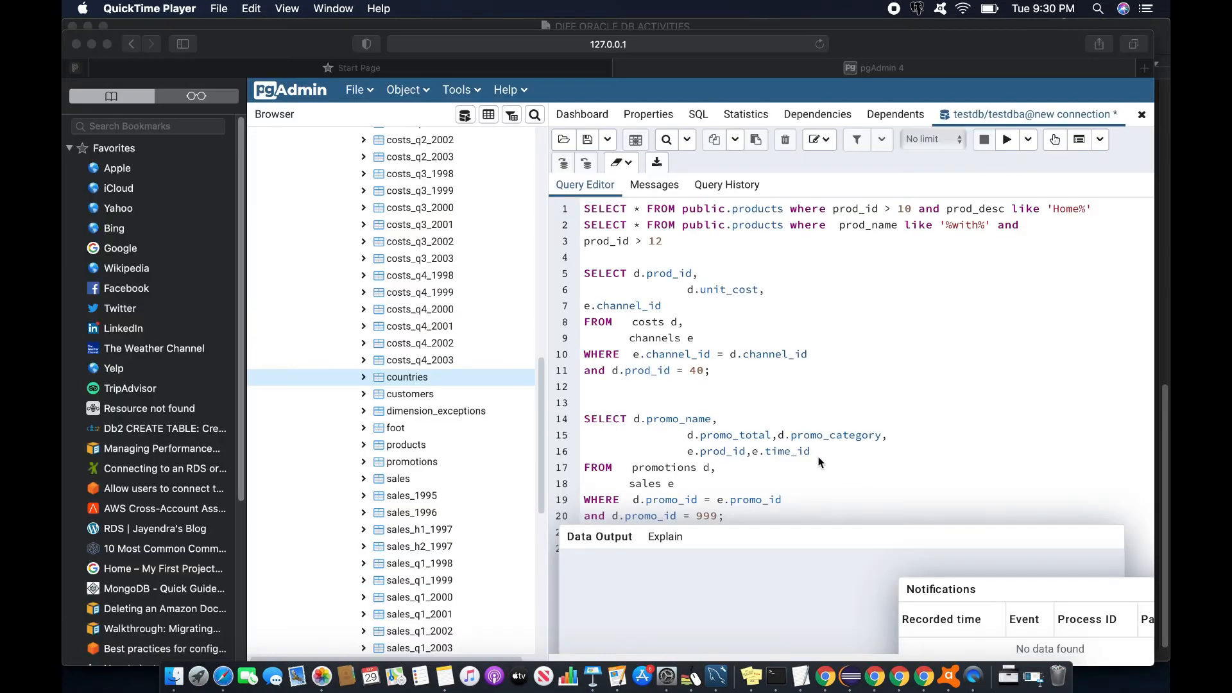
- In pgAdmin, run the two public.products queries separately: the prod_desc like 'Home%' query and the prod_name like '%with%' query
left_click(1097, 215)
left_click_drag(1098, 210, 615, 202)
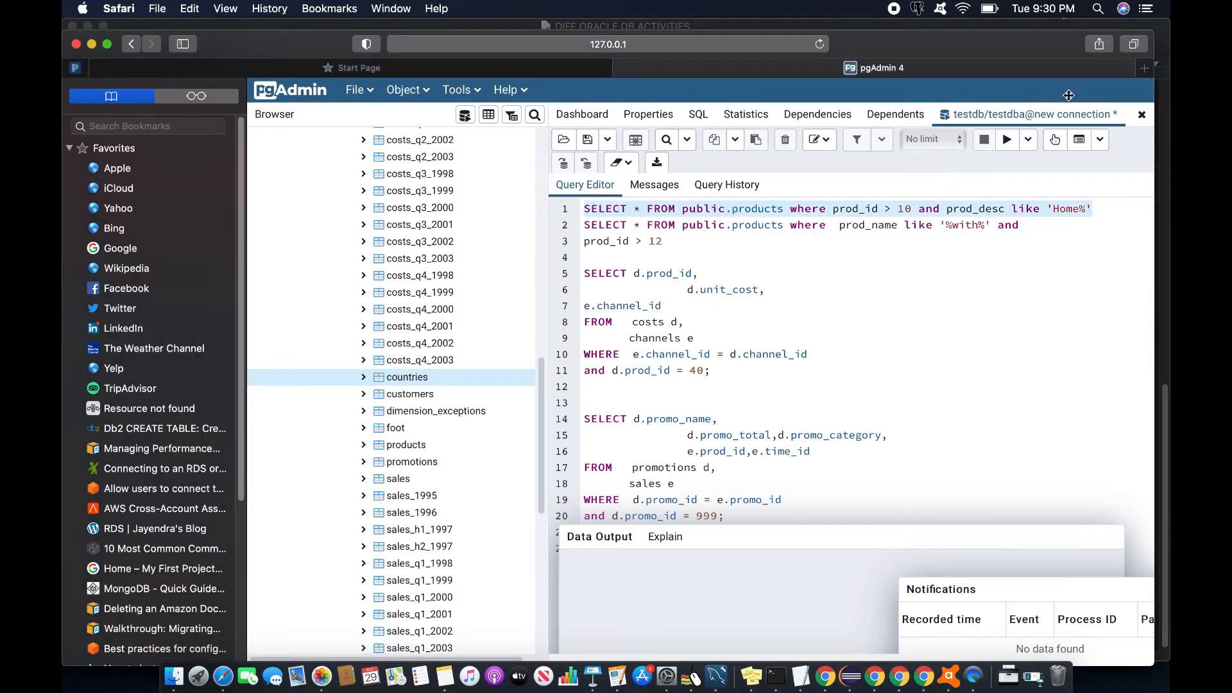
left_click(1005, 141)
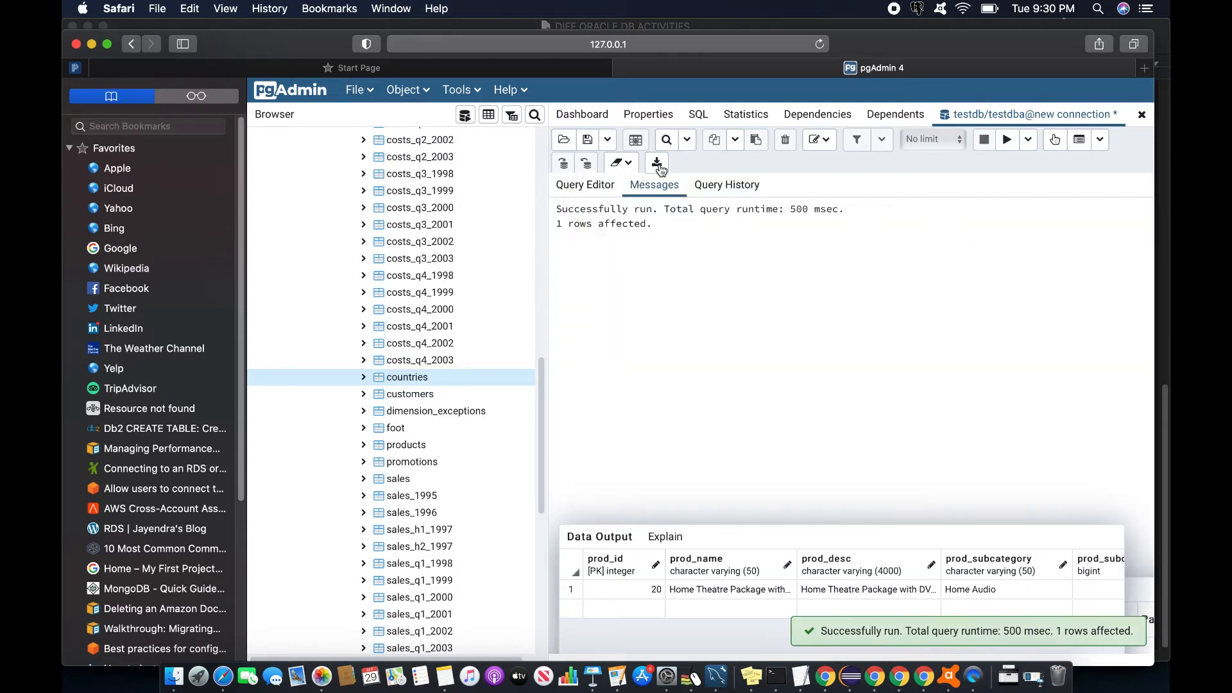
left_click(593, 190)
left_click(1026, 222)
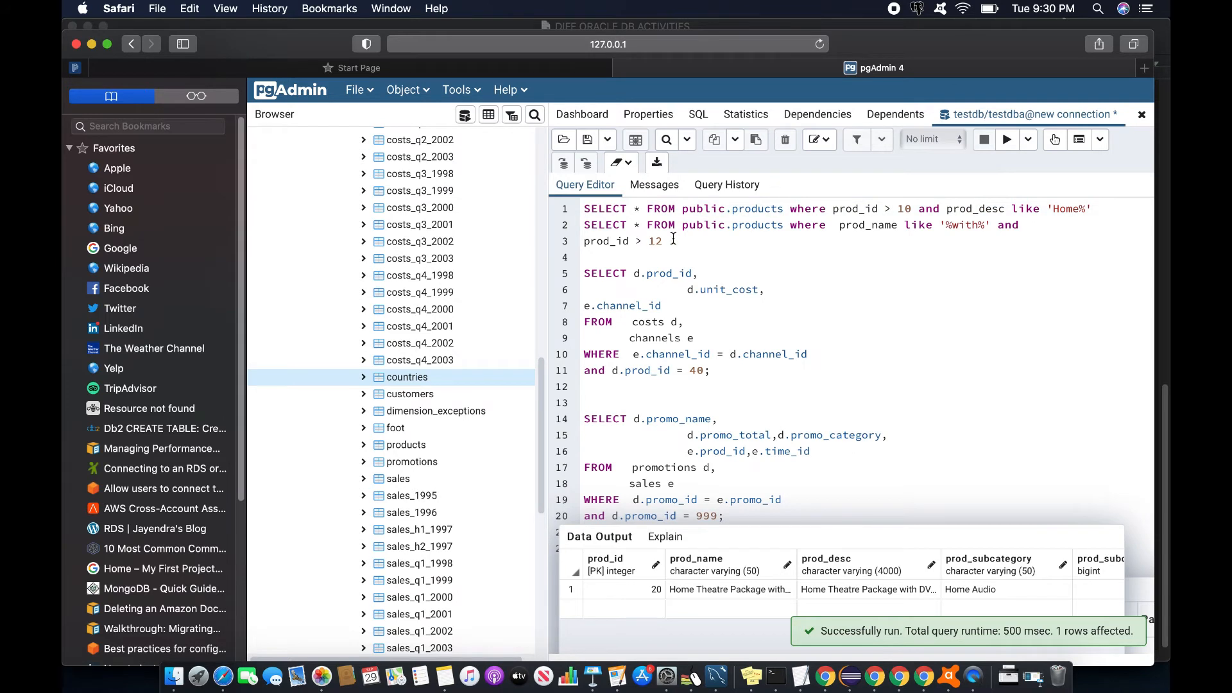
left_click_drag(673, 240, 584, 223)
left_click(1008, 140)
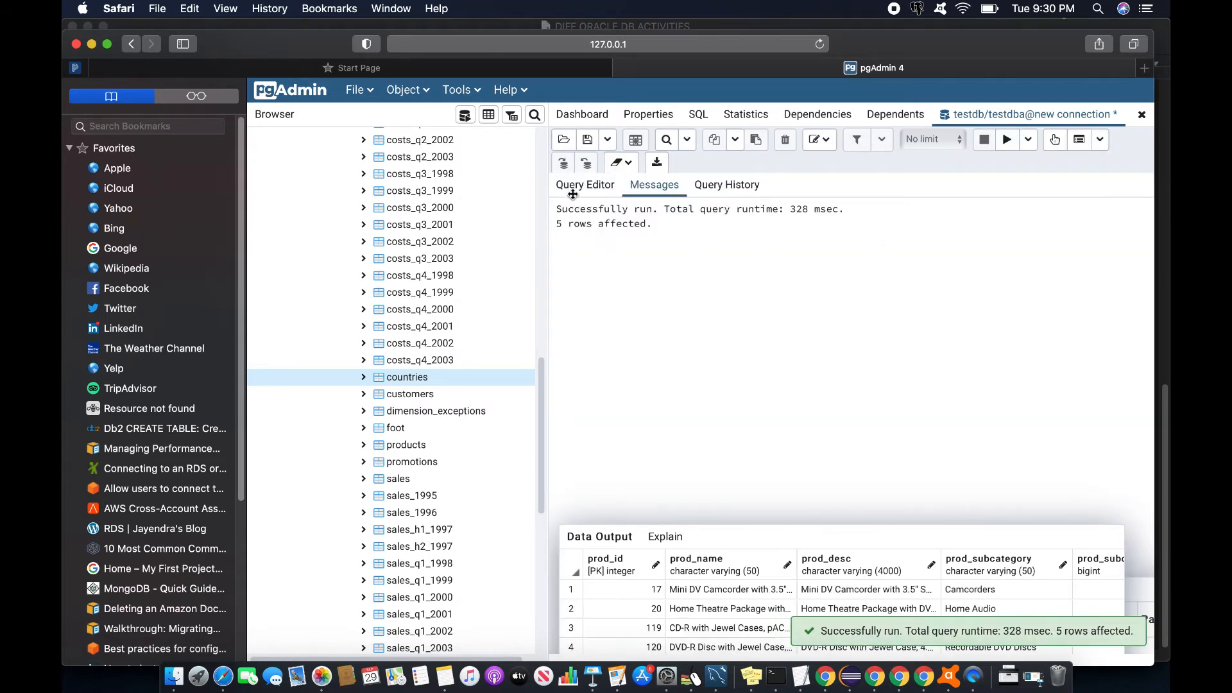
- Run the costs and channels join for prod_id 40, and the promotions and sales join for promo_id 999, as separate queries
left_click(577, 185)
left_click_drag(588, 276, 710, 370)
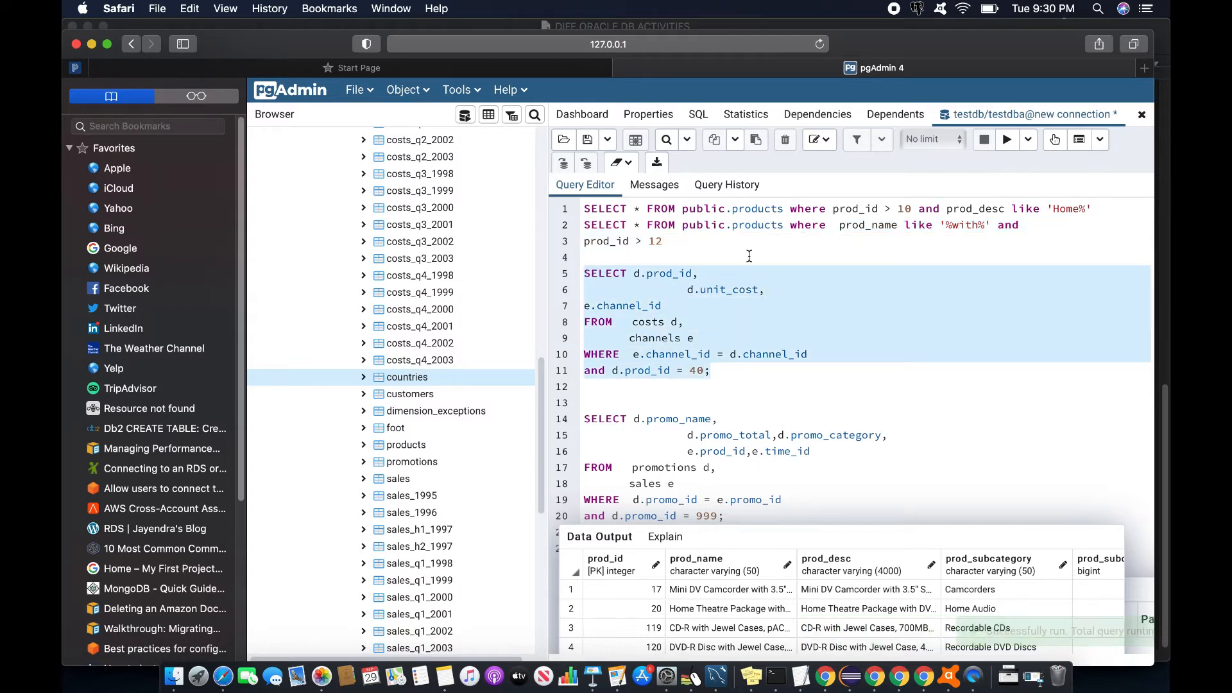
left_click(1005, 141)
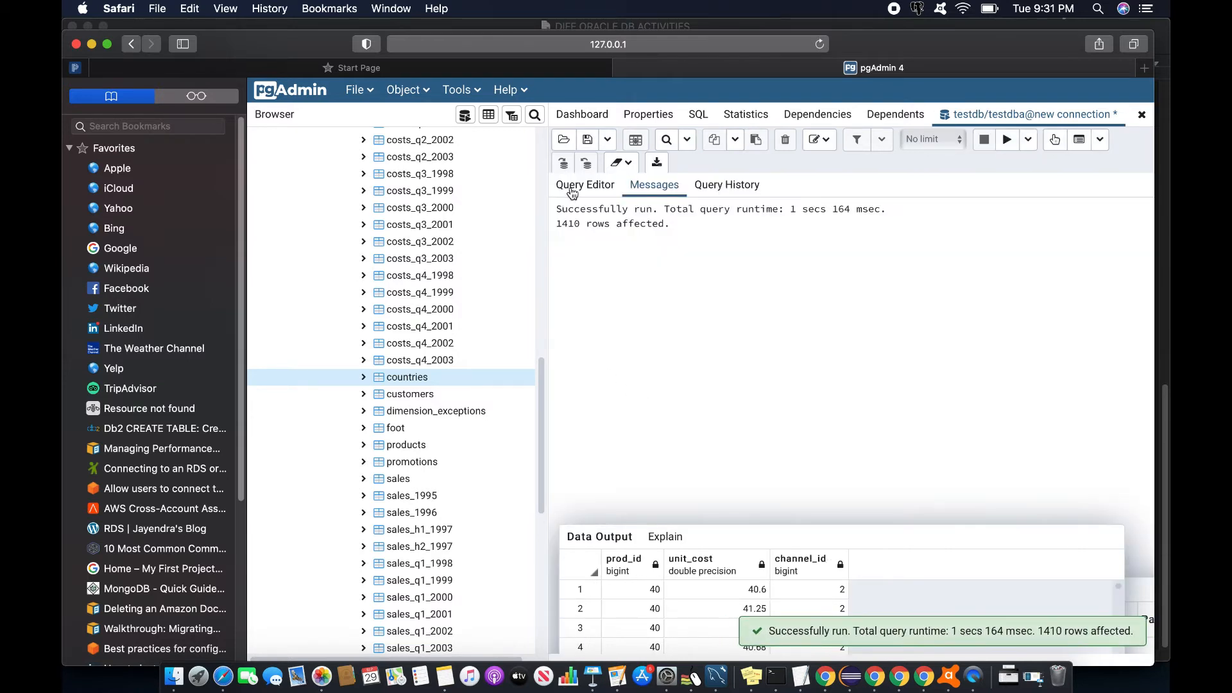
left_click(572, 192)
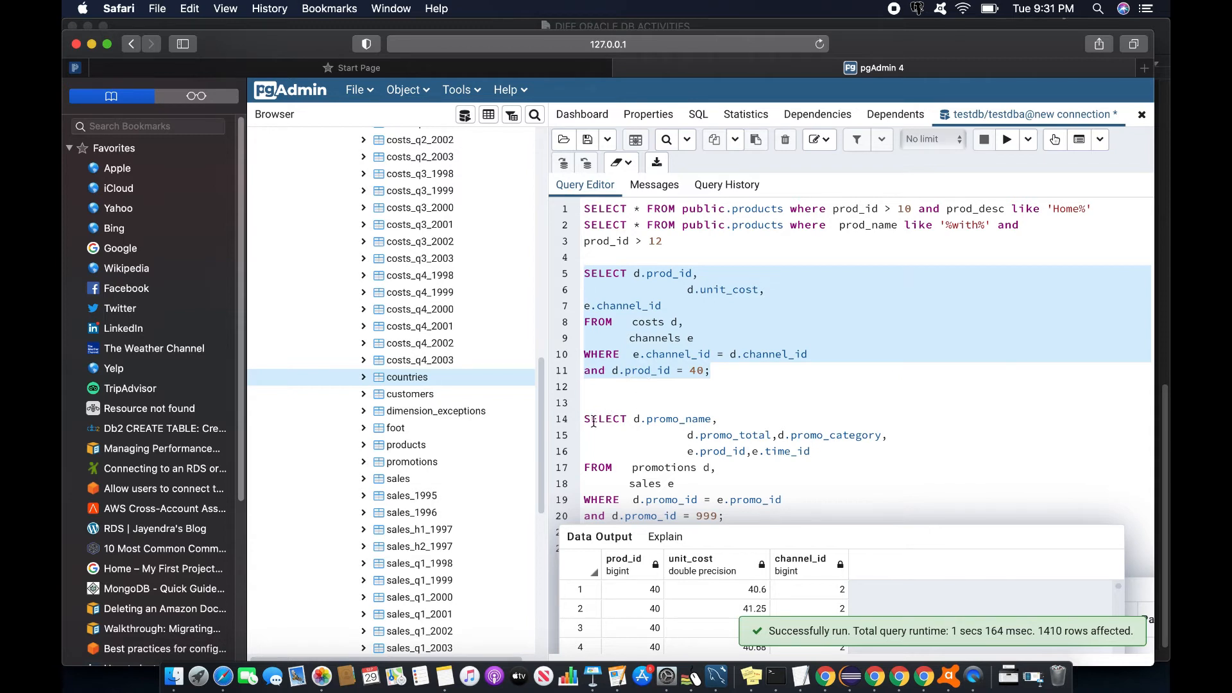
left_click_drag(585, 420, 763, 512)
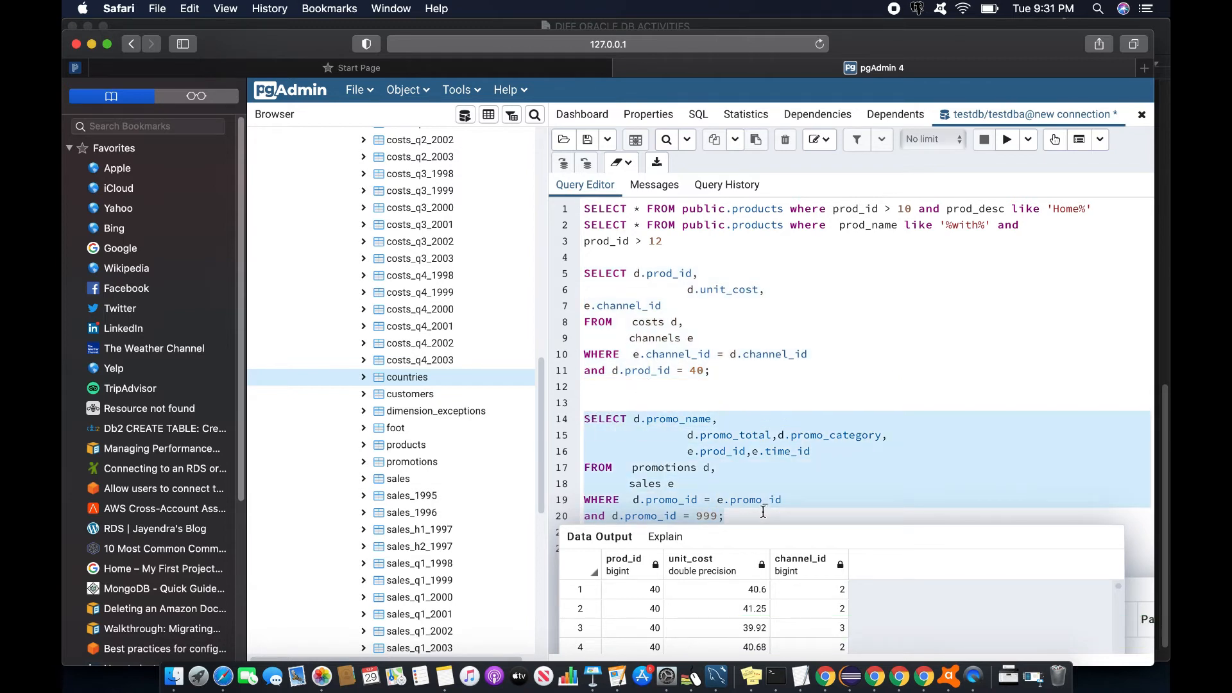
left_click(1005, 147)
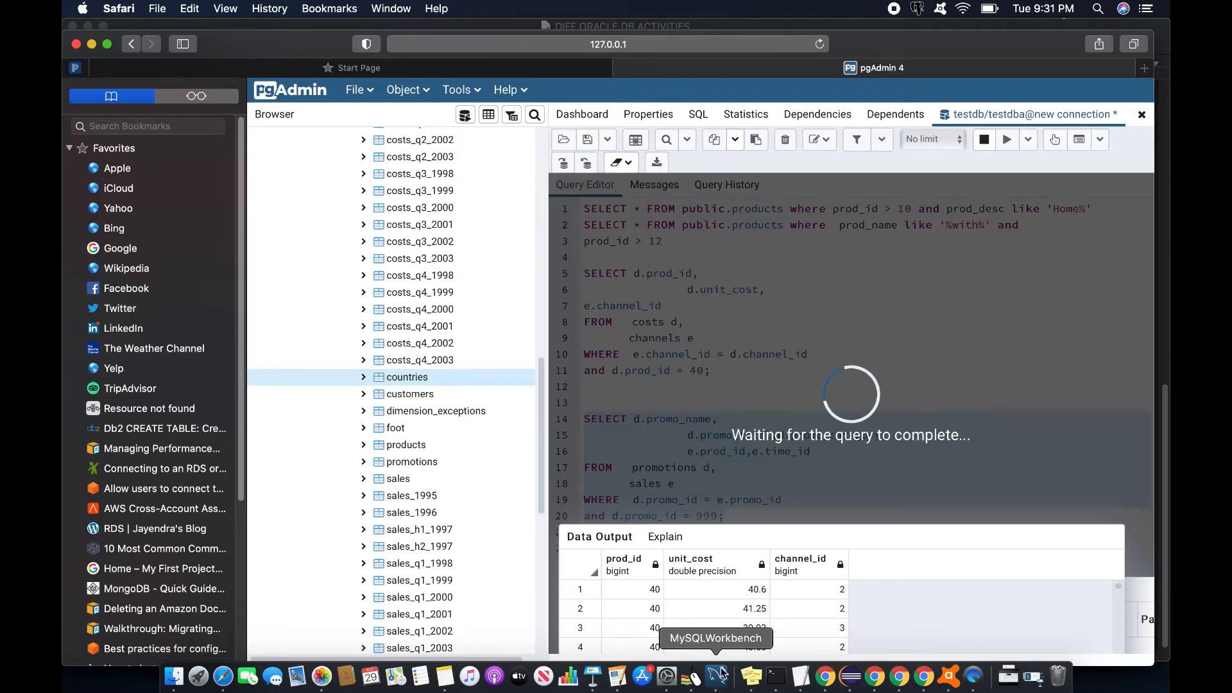
- Switch to the RDS console in Chrome and examine db1's updated counter metrics, database load and top waits
left_click(826, 676)
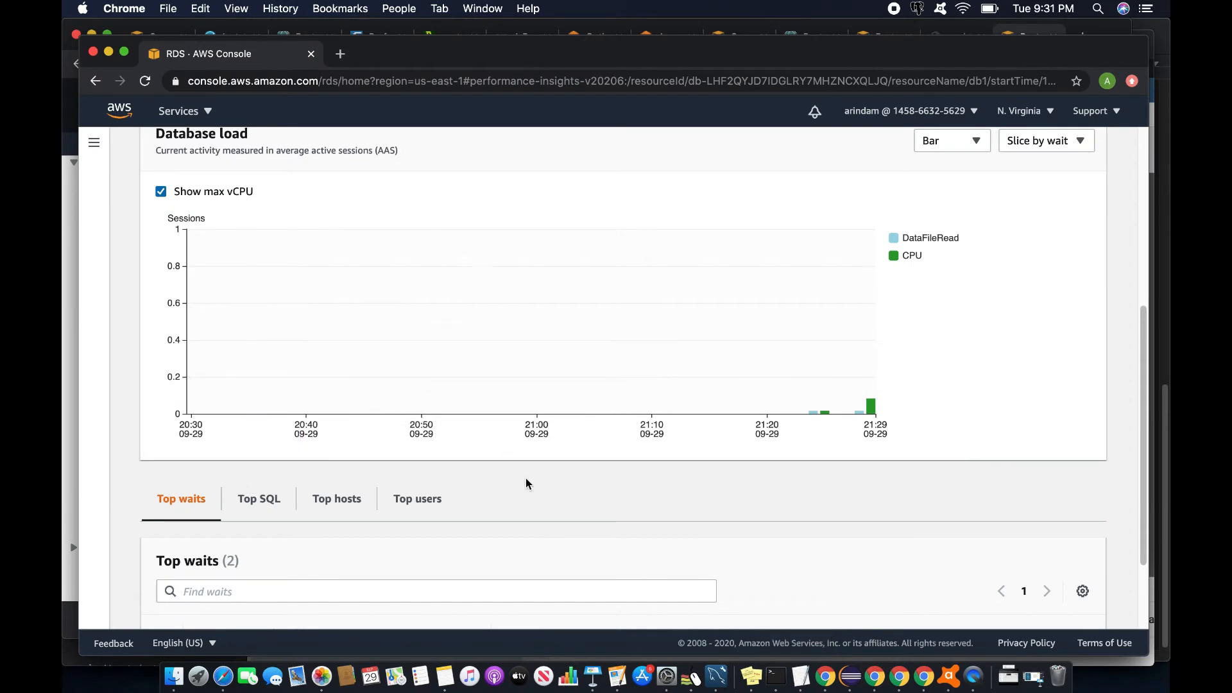
scroll(622, 494, "down", 2)
scroll(624, 493, "down", 1)
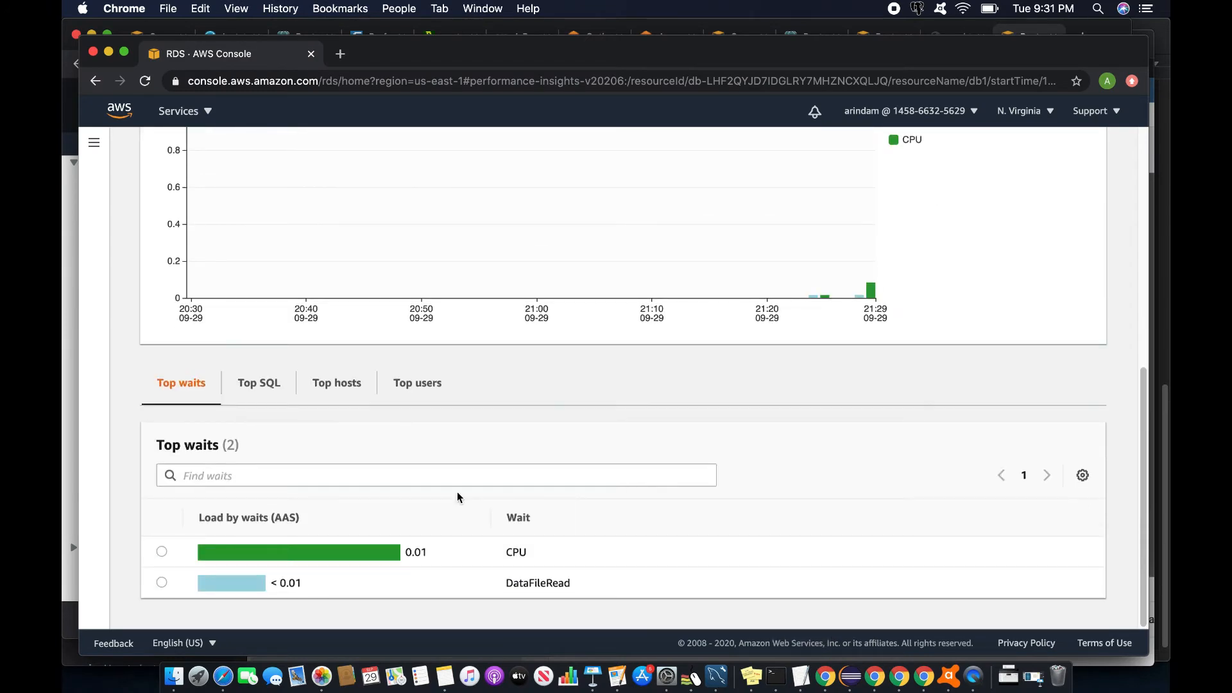
scroll(610, 403, "up", 7)
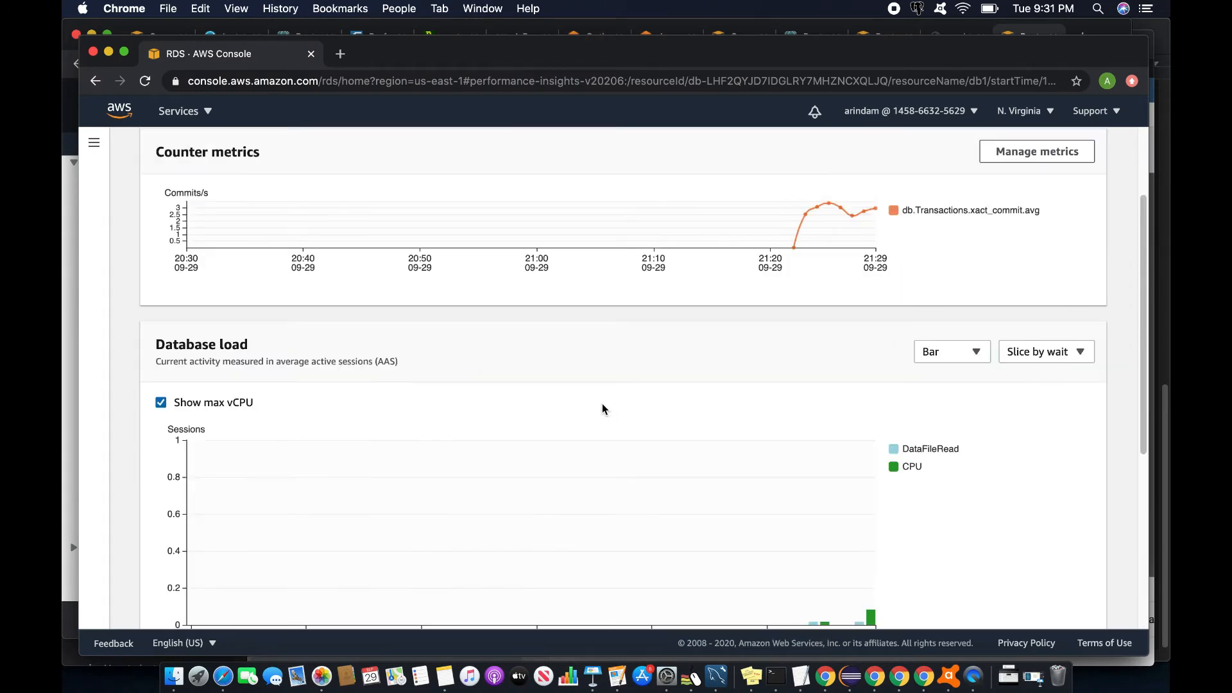
scroll(596, 413, "down", 7)
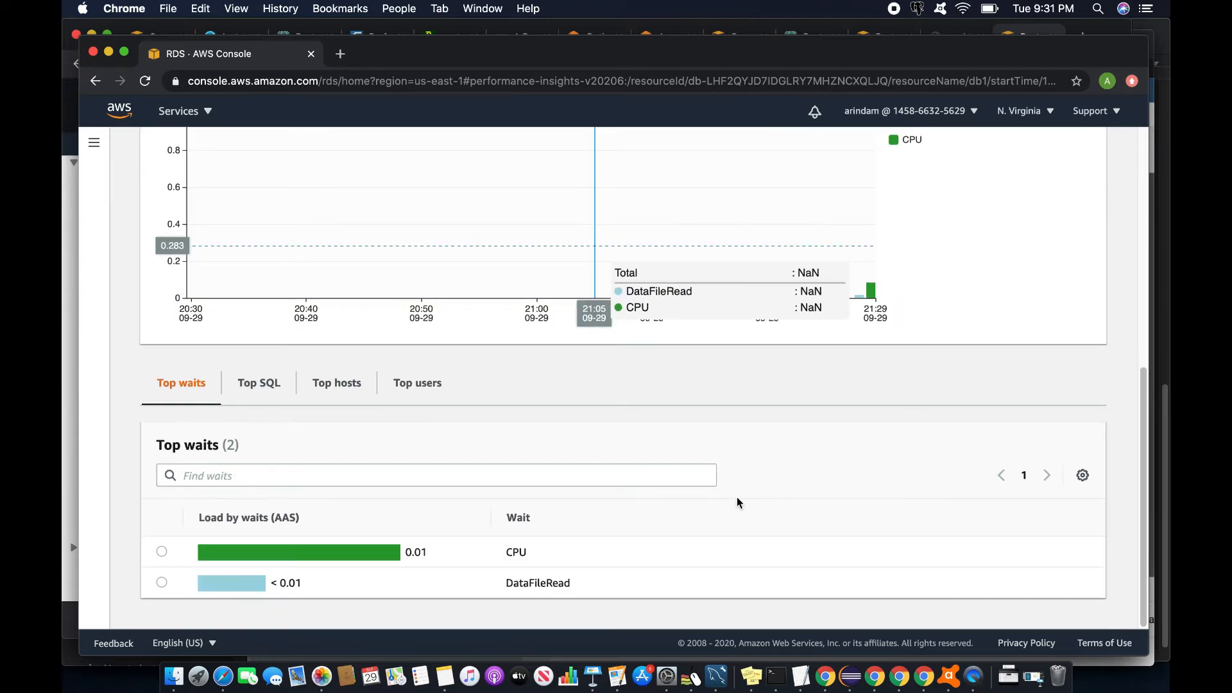
scroll(737, 501, "up", 7)
scroll(923, 414, "down", 7)
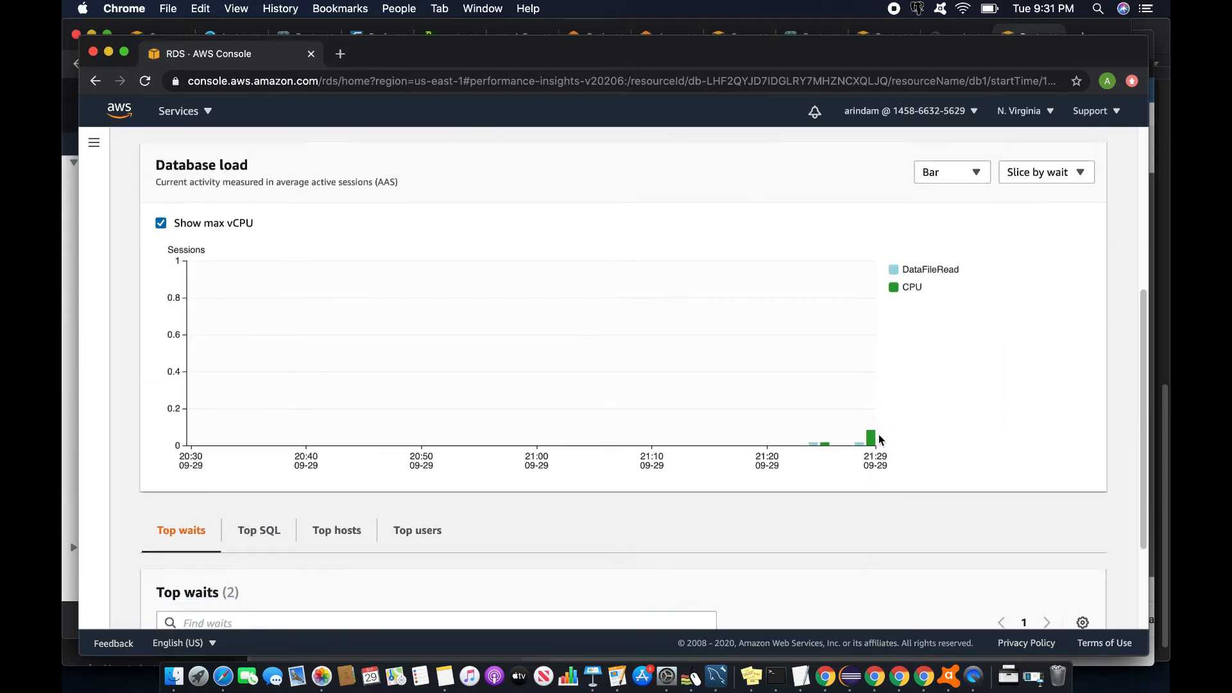
- Show the top SQL statements for db1 and compare them with the Database load chart
left_click(270, 388)
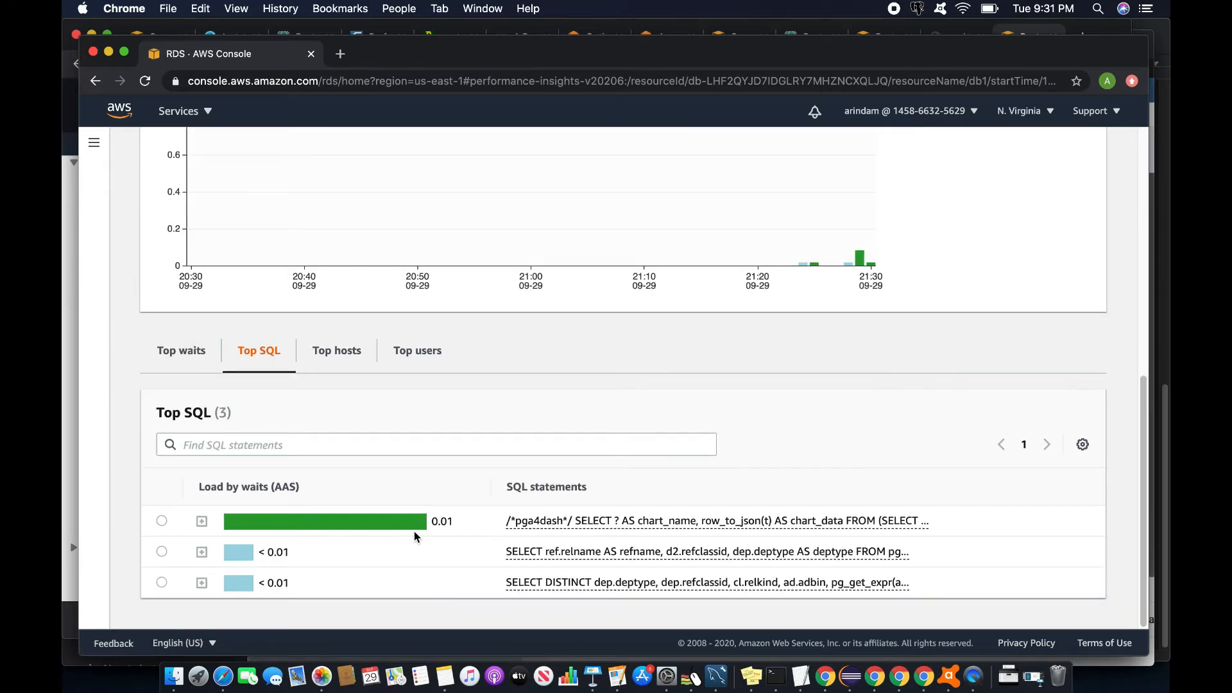
scroll(520, 518, "up", 8)
scroll(520, 521, "down", 3)
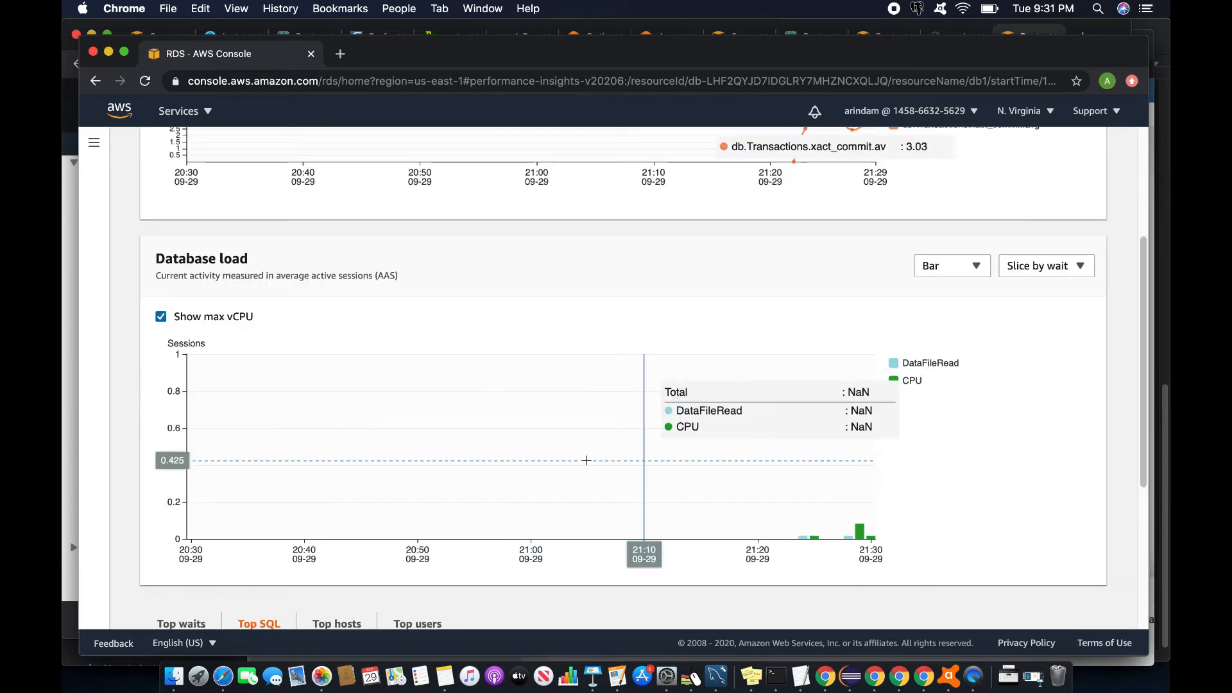
scroll(571, 457, "down", 5)
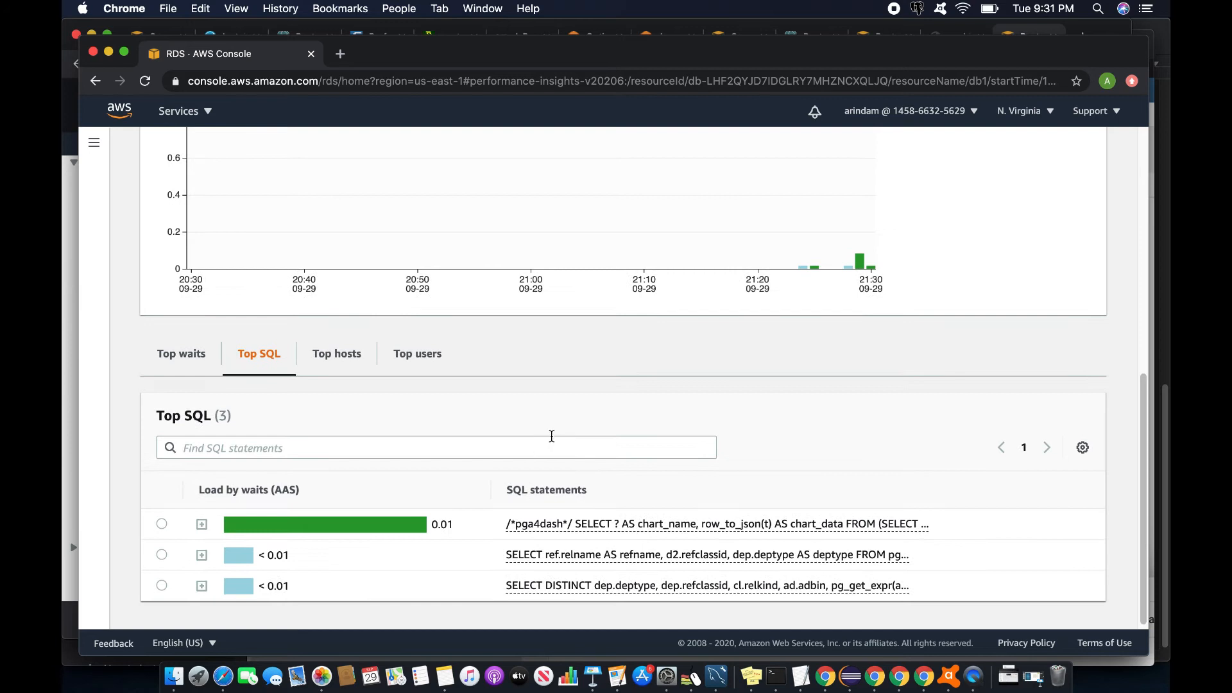
scroll(656, 423, "up", 5)
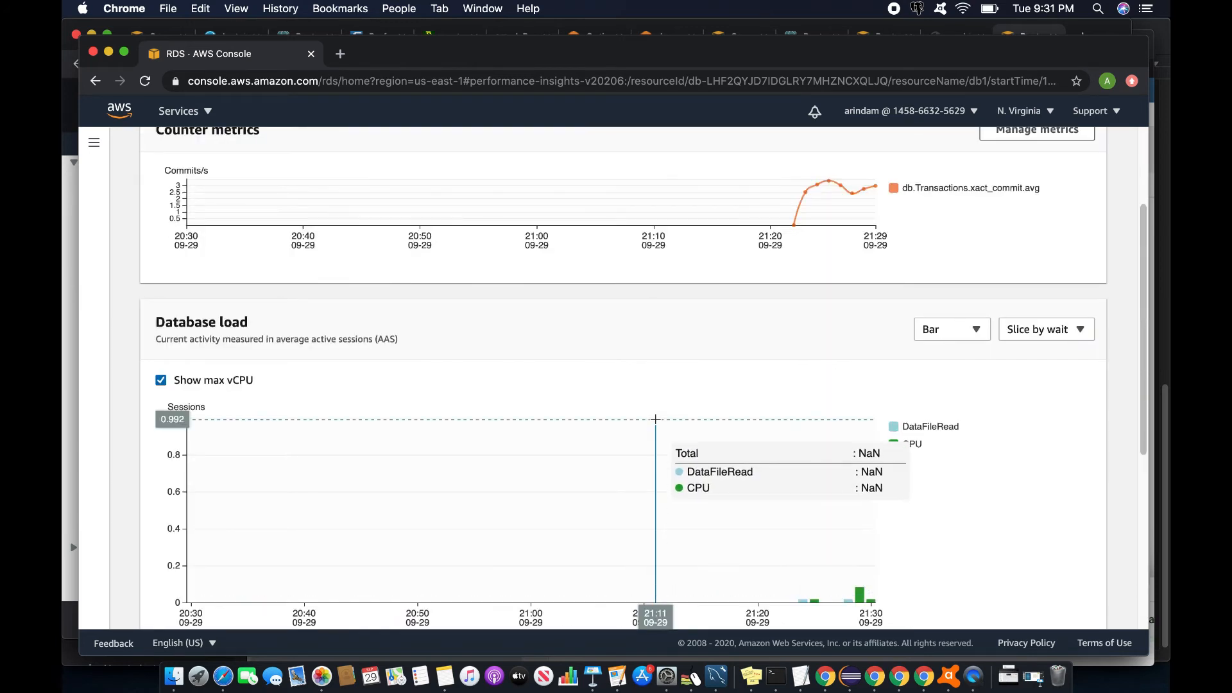
- In pgAdmin, replace the promotions and sales query with the channels, costs and promotions join copied from the other open document, and run it
key("super+Tab")
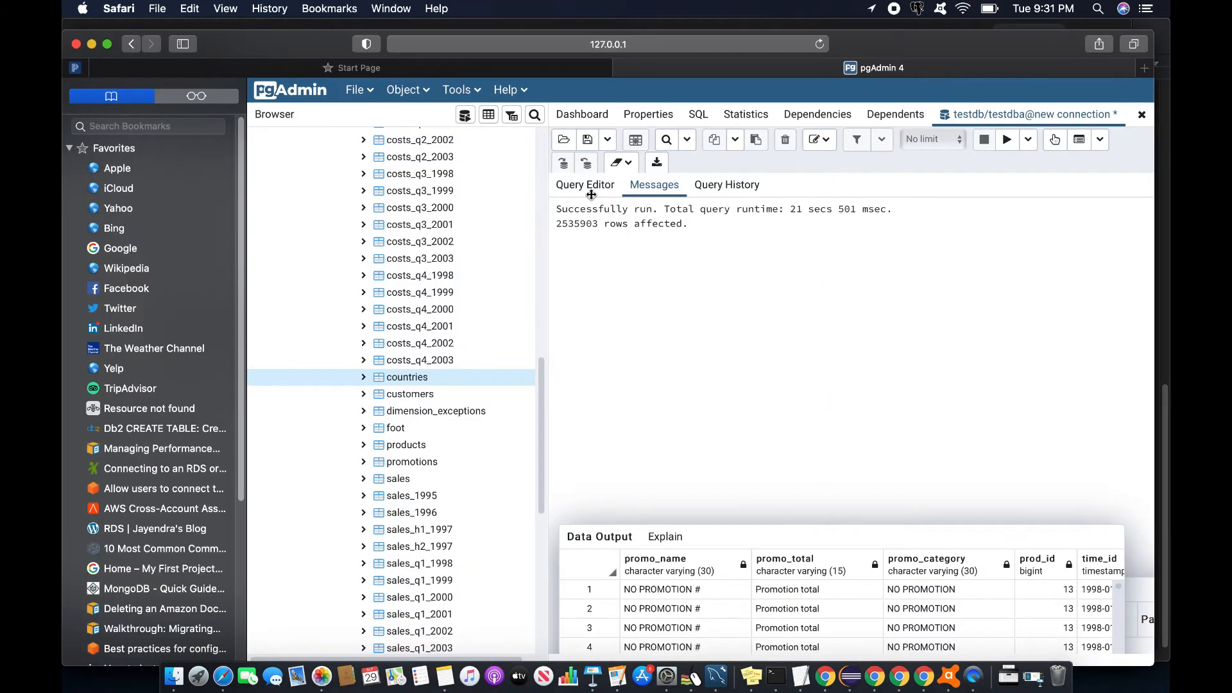
left_click(591, 186)
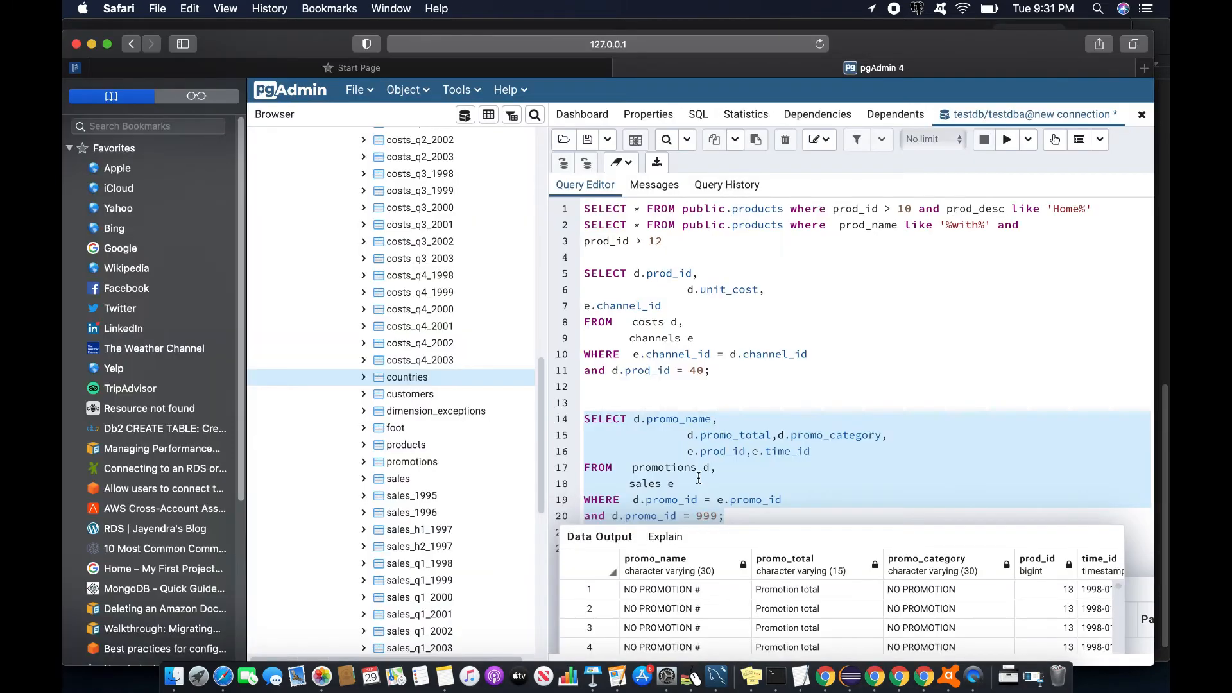
left_click(800, 677)
key("ctrl+Right")
left_click_drag(377, 492, 66, 469)
right_click(92, 481)
left_click(135, 529)
key("ctrl+Left")
key("super+v")
left_click_drag(919, 452, 584, 419)
left_click(1007, 139)
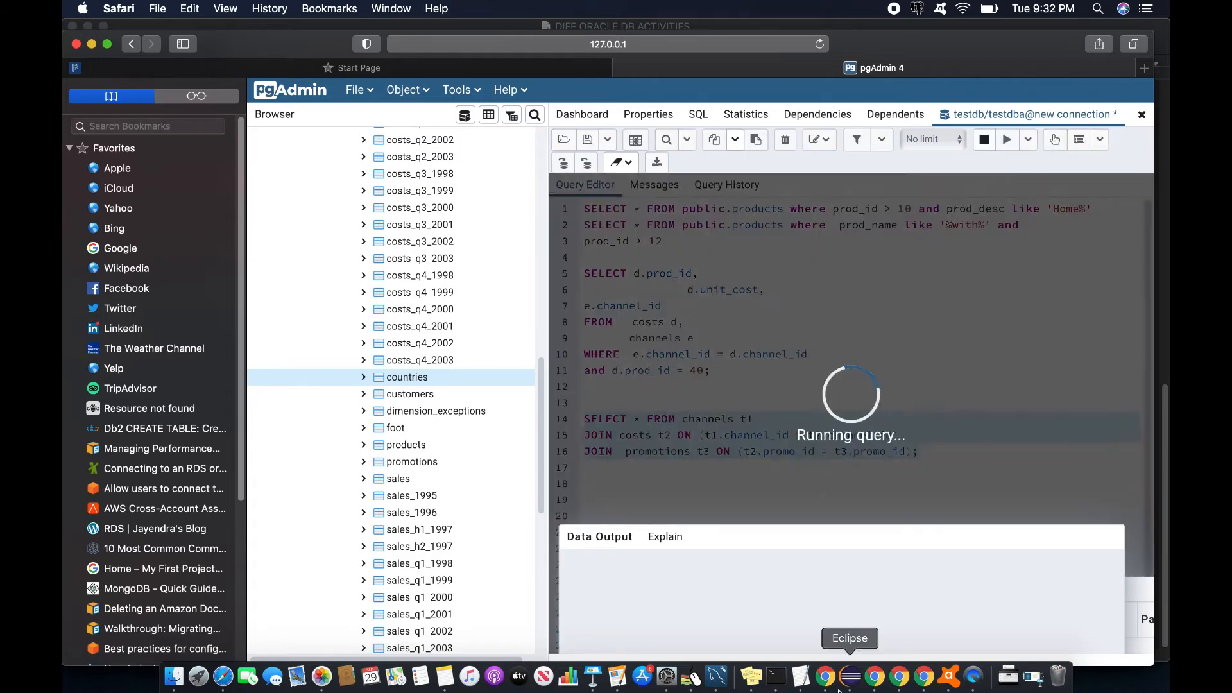
- Switch to the RDS console in Chrome, set db1's view to the past 5m, and compare the database load with the top SQL
left_click(826, 676)
left_click(682, 232)
scroll(726, 347, "down", 5)
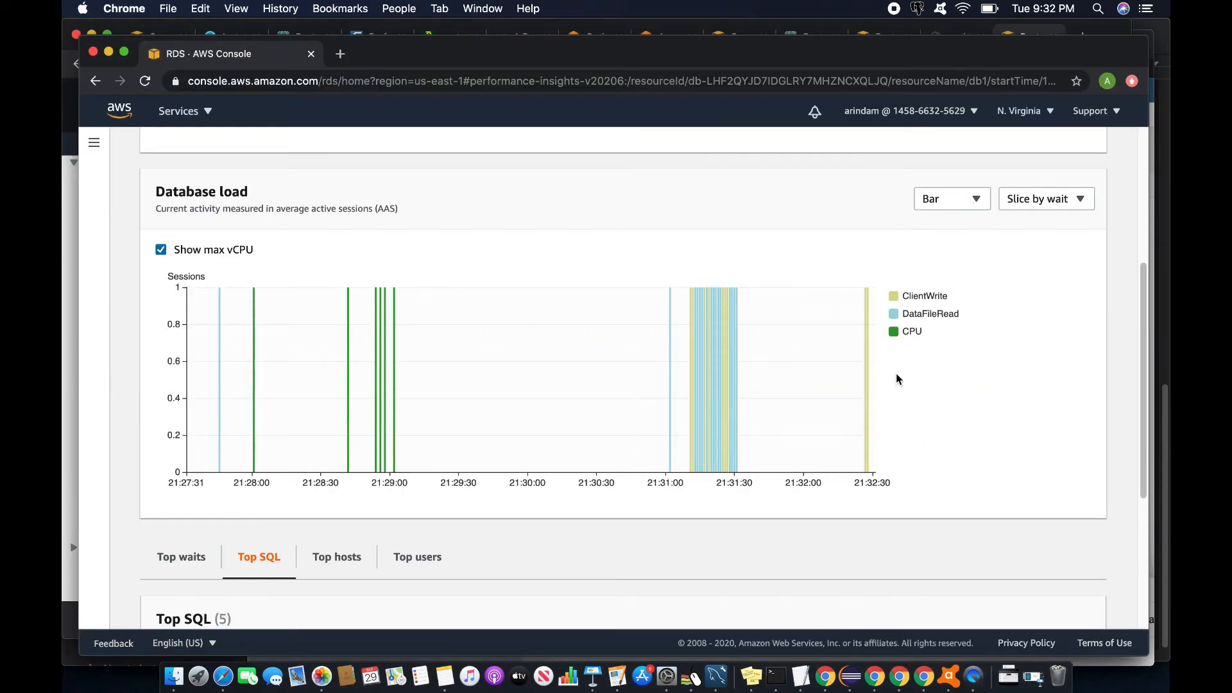
scroll(883, 412, "up", 4)
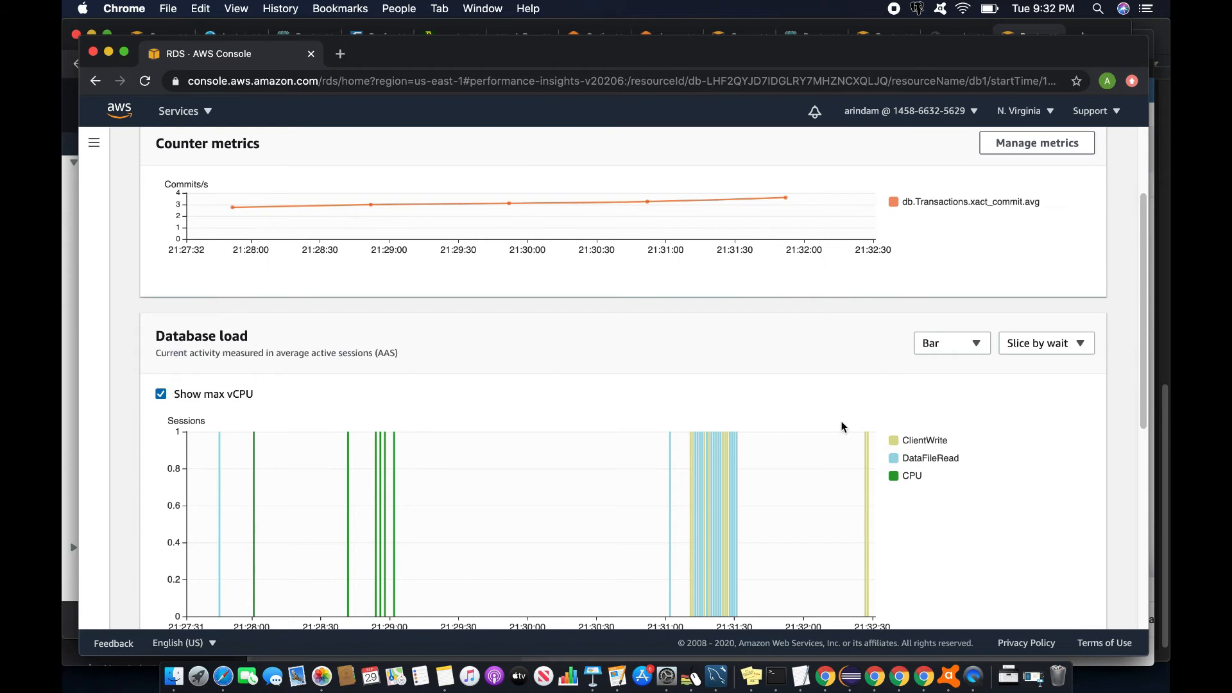
scroll(835, 437, "down", 10)
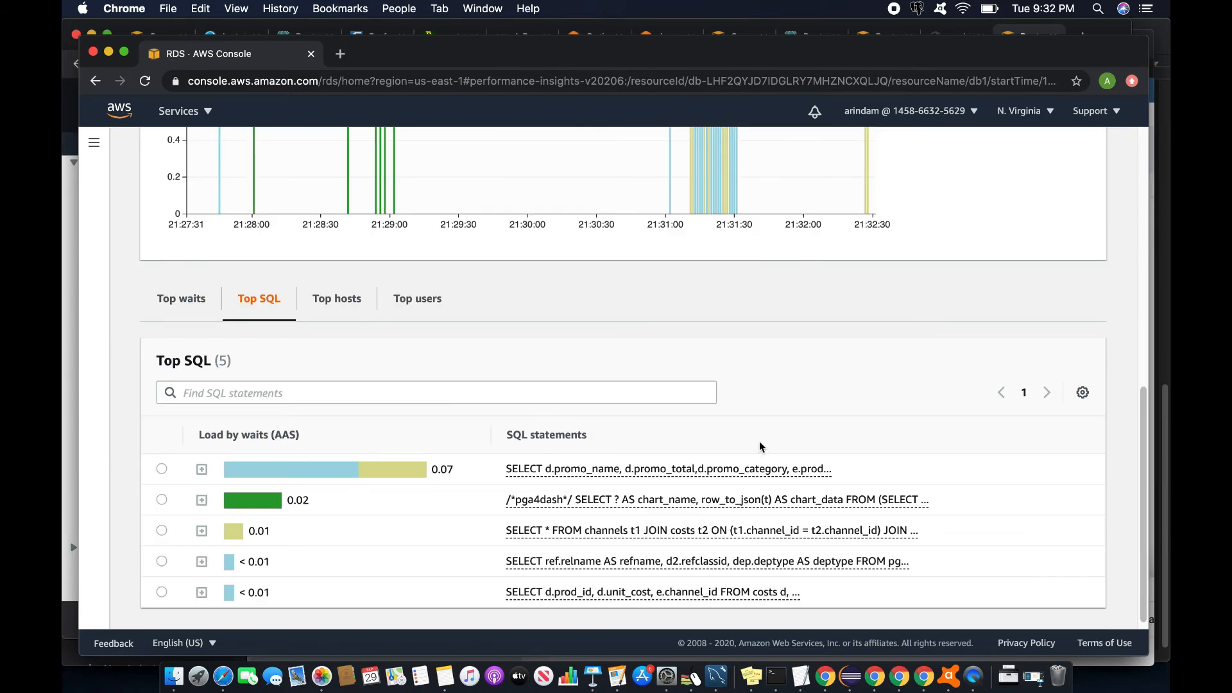
scroll(710, 444, "up", 15)
scroll(853, 495, "down", 3)
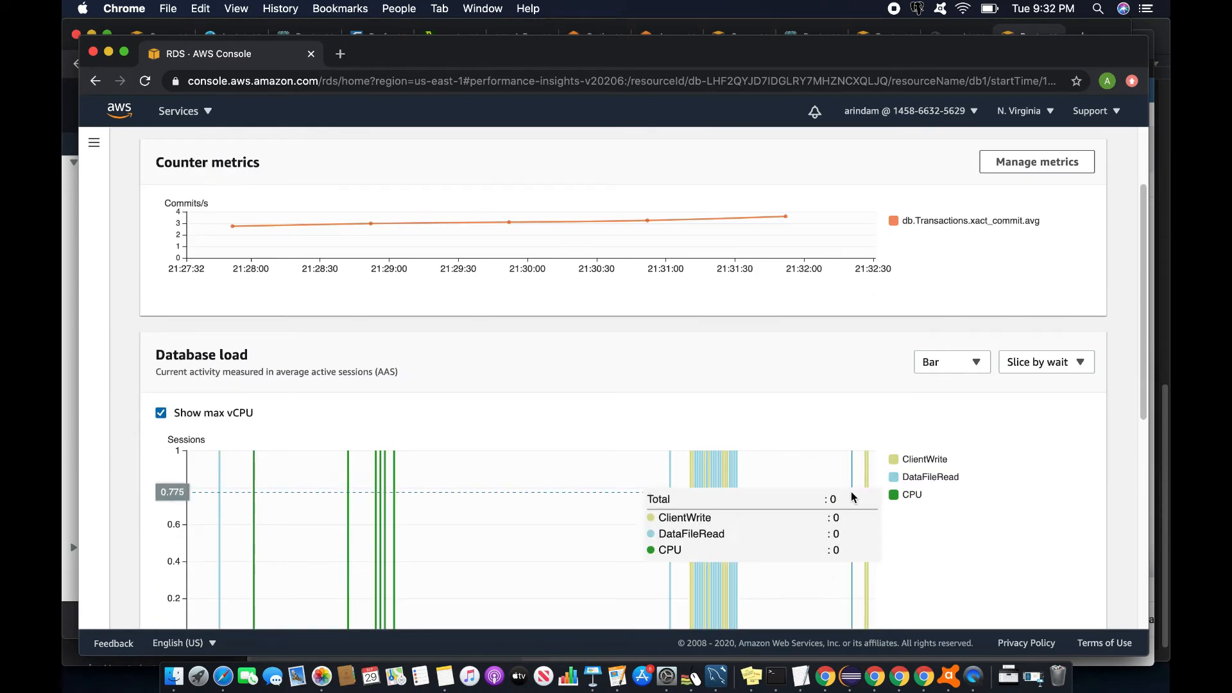
scroll(886, 497, "down", 7)
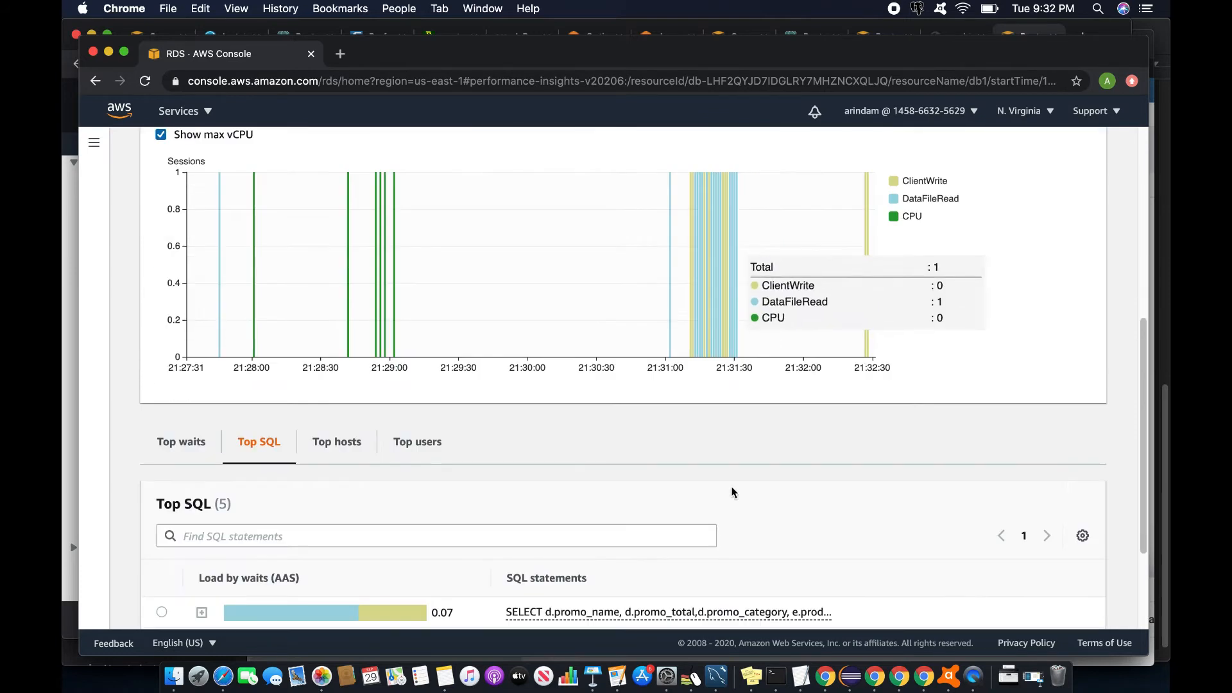
scroll(900, 388, "up", 3)
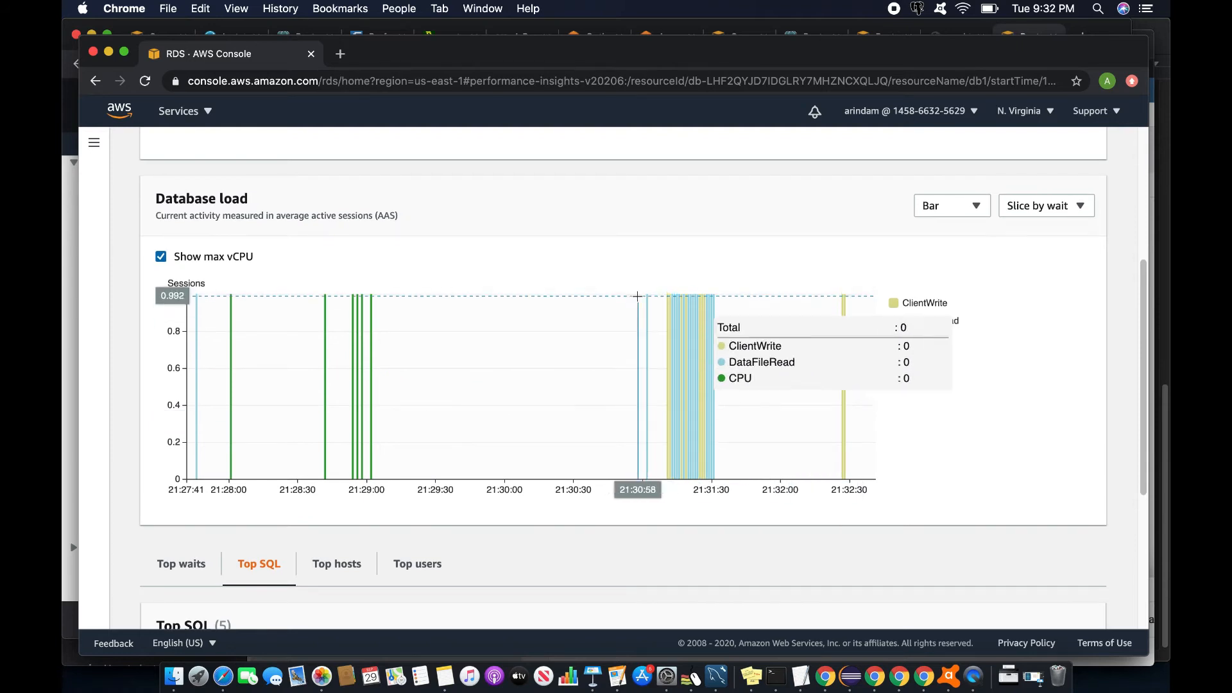
- Zoom the Database load chart in to a span of about 30 seconds and examine its top SQL and counter metrics
left_click_drag(658, 300, 718, 299)
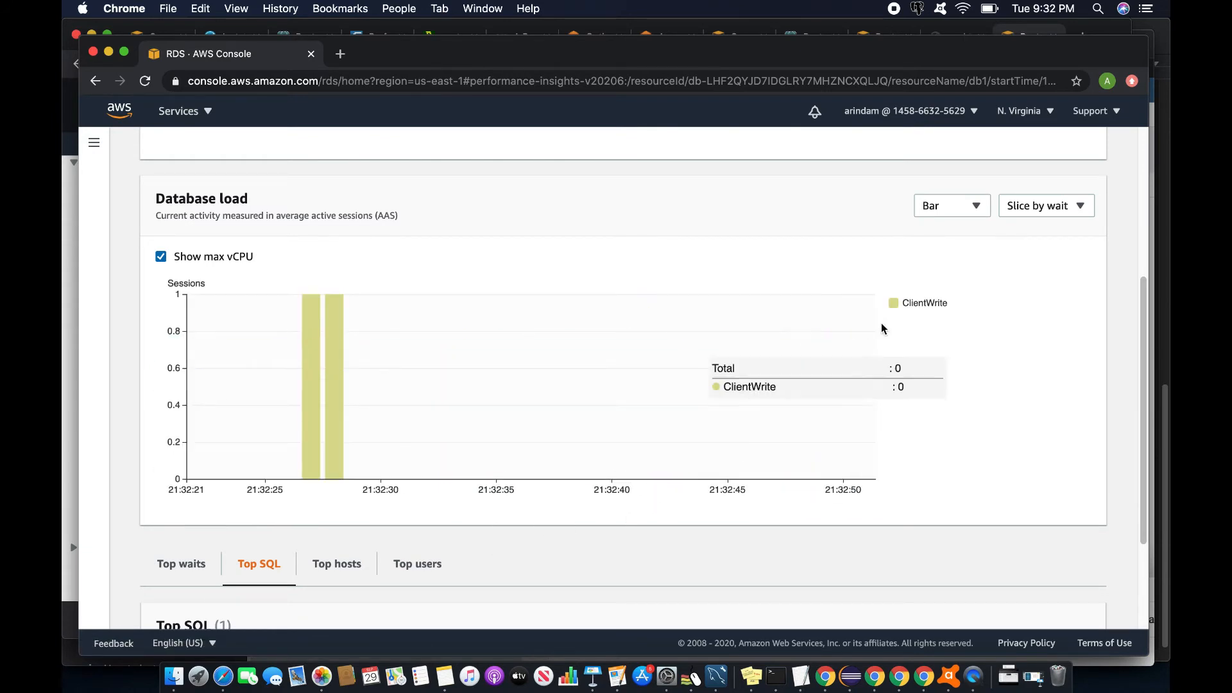
scroll(627, 596, "down", 5)
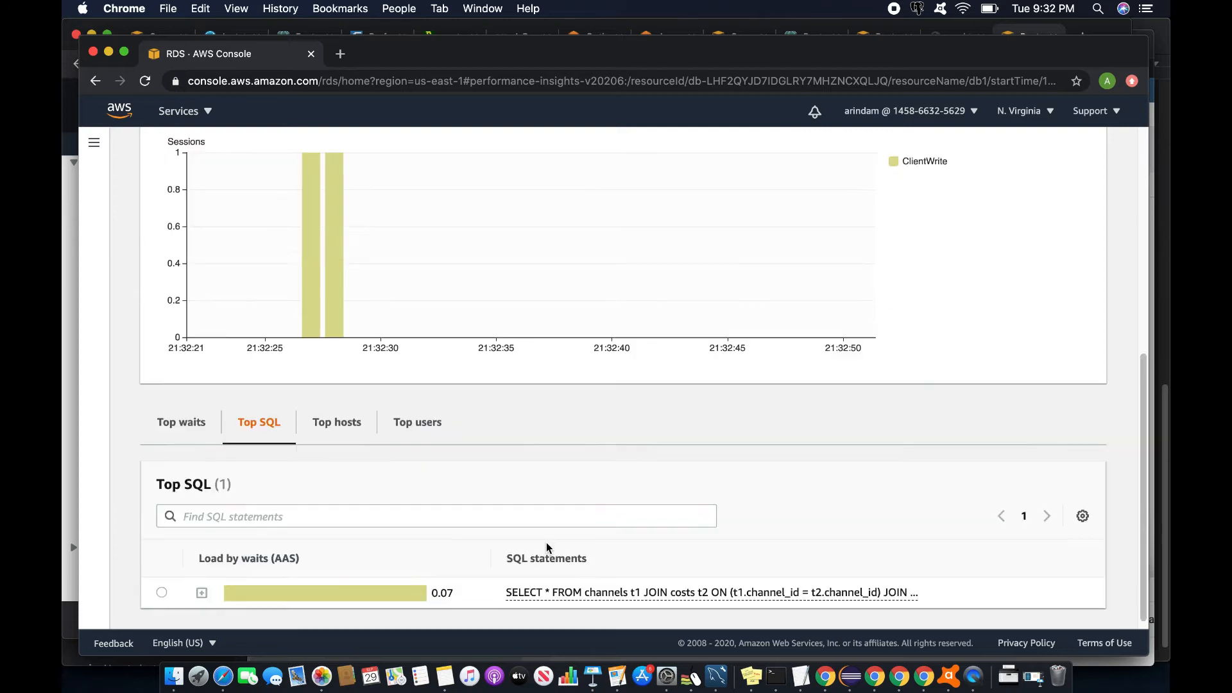
scroll(535, 556, "up", 4)
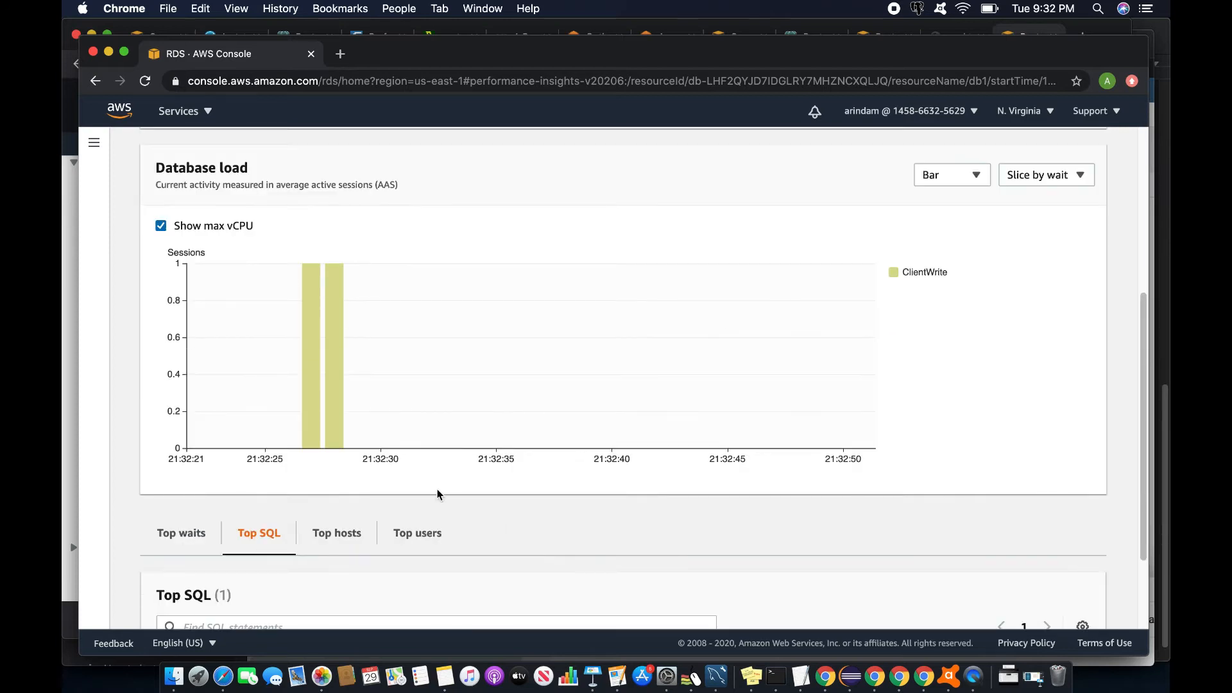
scroll(834, 269, "up", 4)
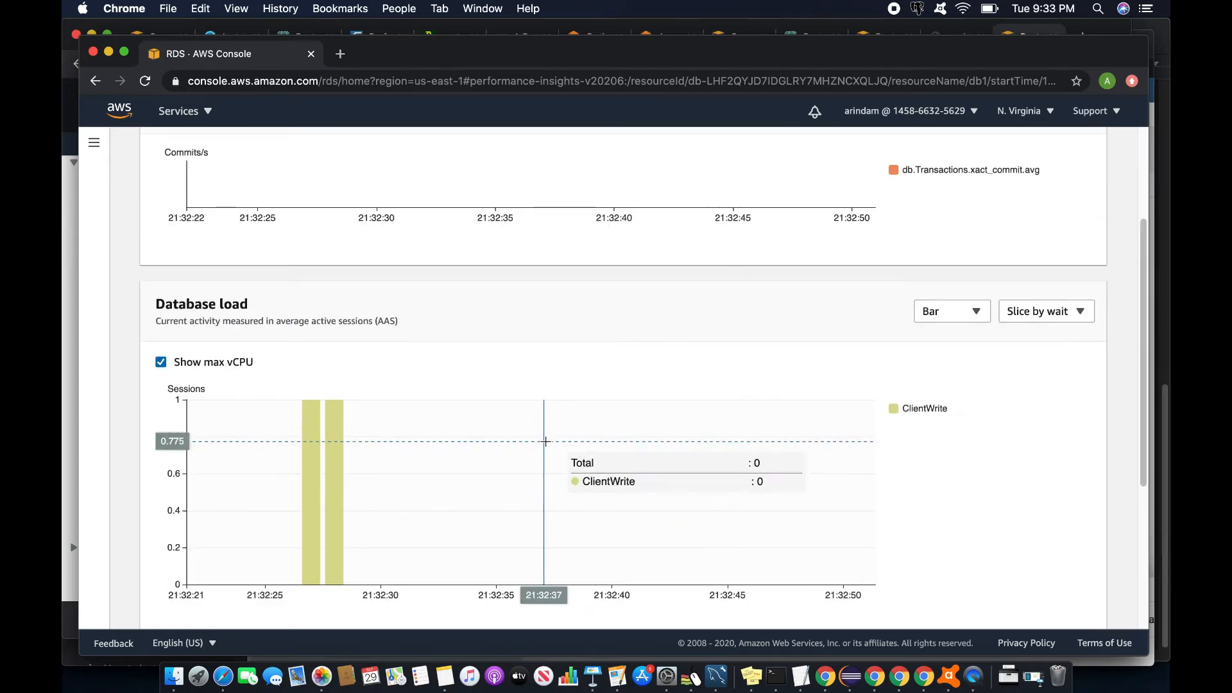
scroll(895, 429, "up", 3)
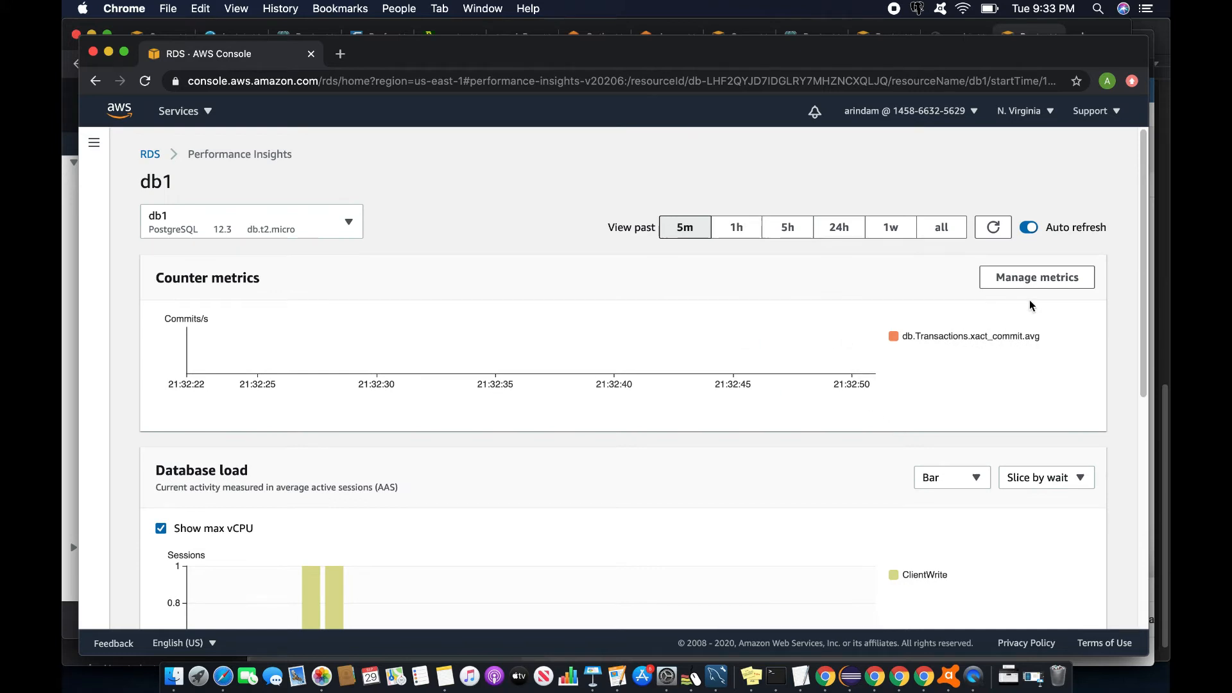
- In the counter metrics selection, add the OS metrics cpuUtilization total and fileSys total
left_click(1019, 285)
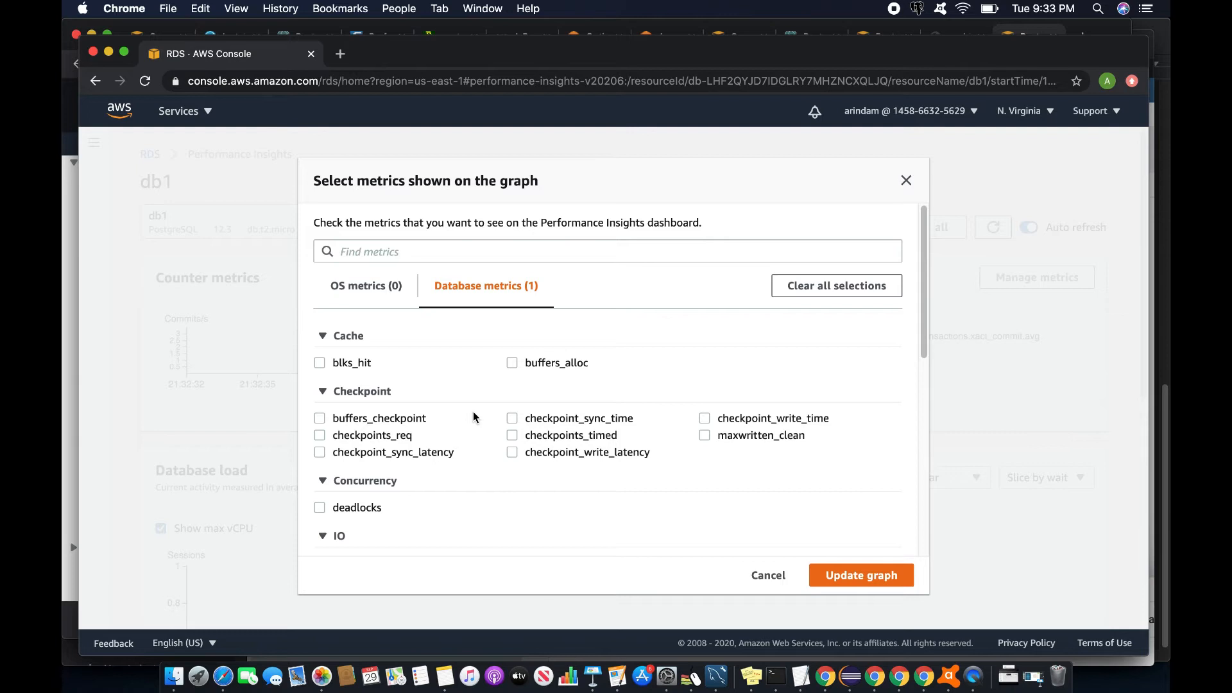
scroll(449, 421, "down", 5)
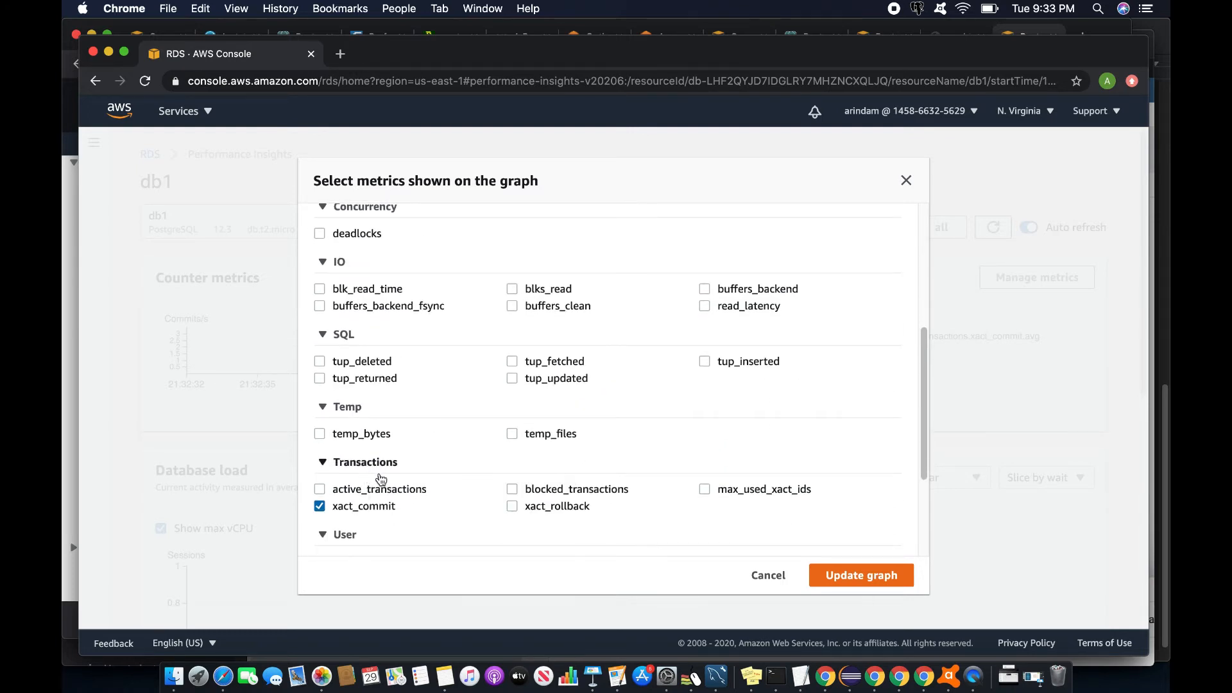
scroll(395, 476, "up", 5)
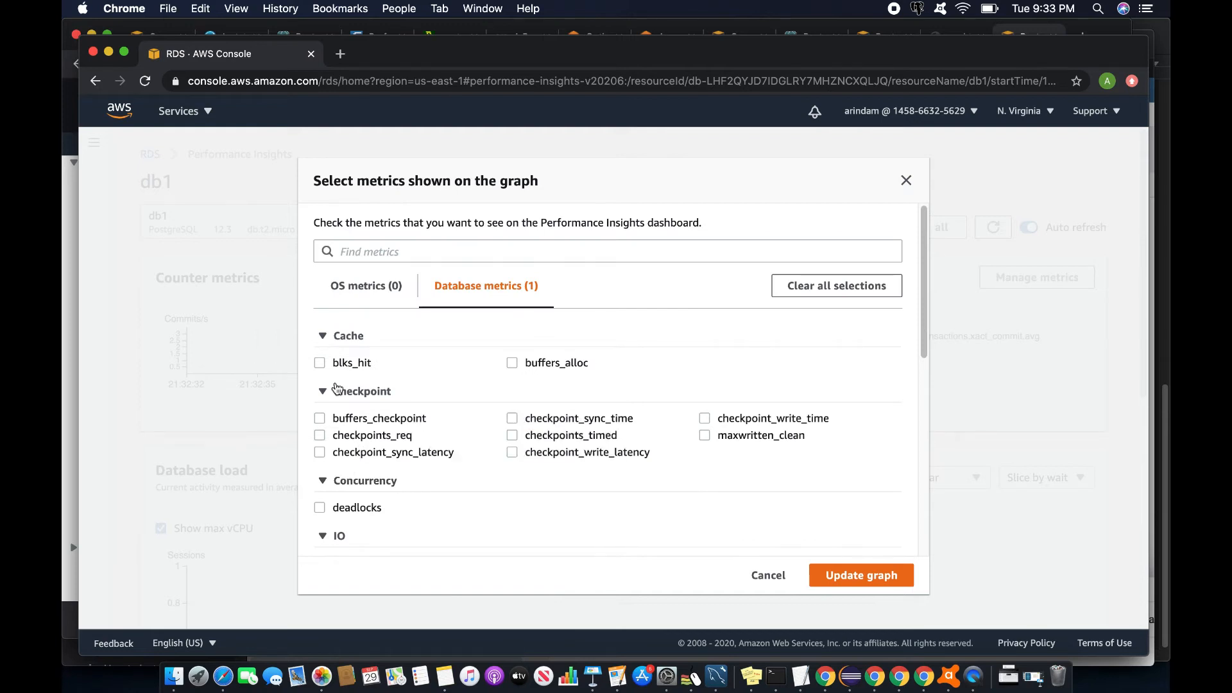
left_click(368, 290)
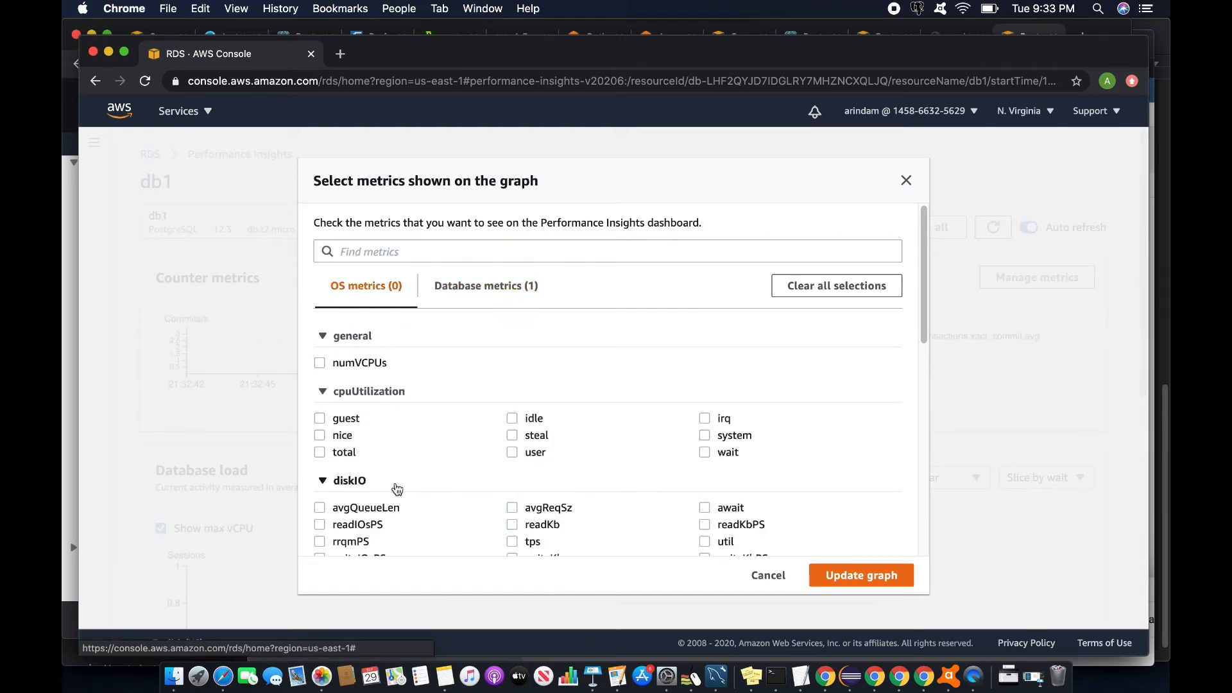
left_click(320, 453)
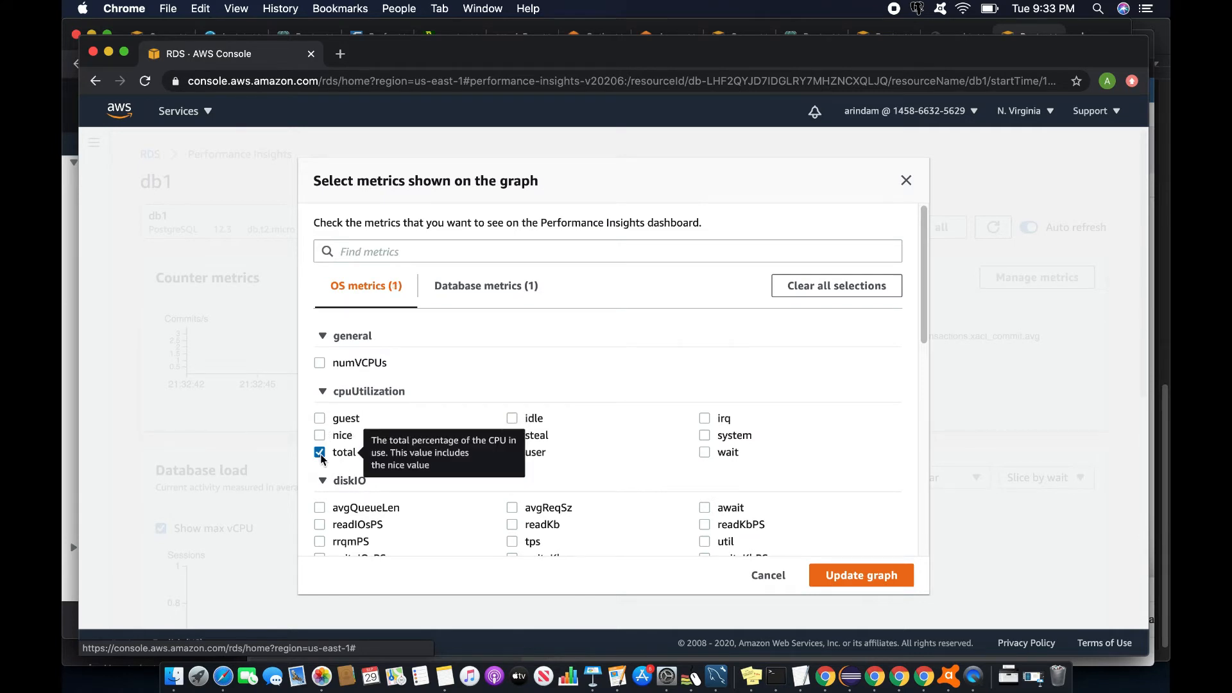
scroll(432, 484, "down", 3)
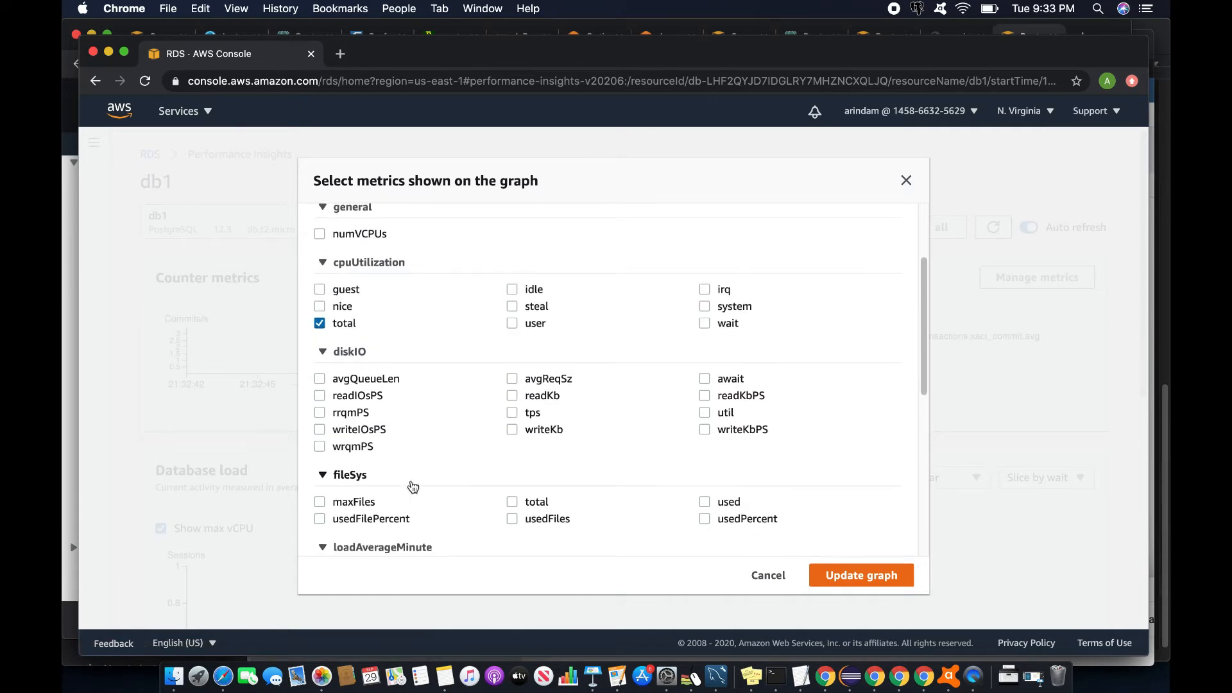
scroll(413, 488, "down", 1)
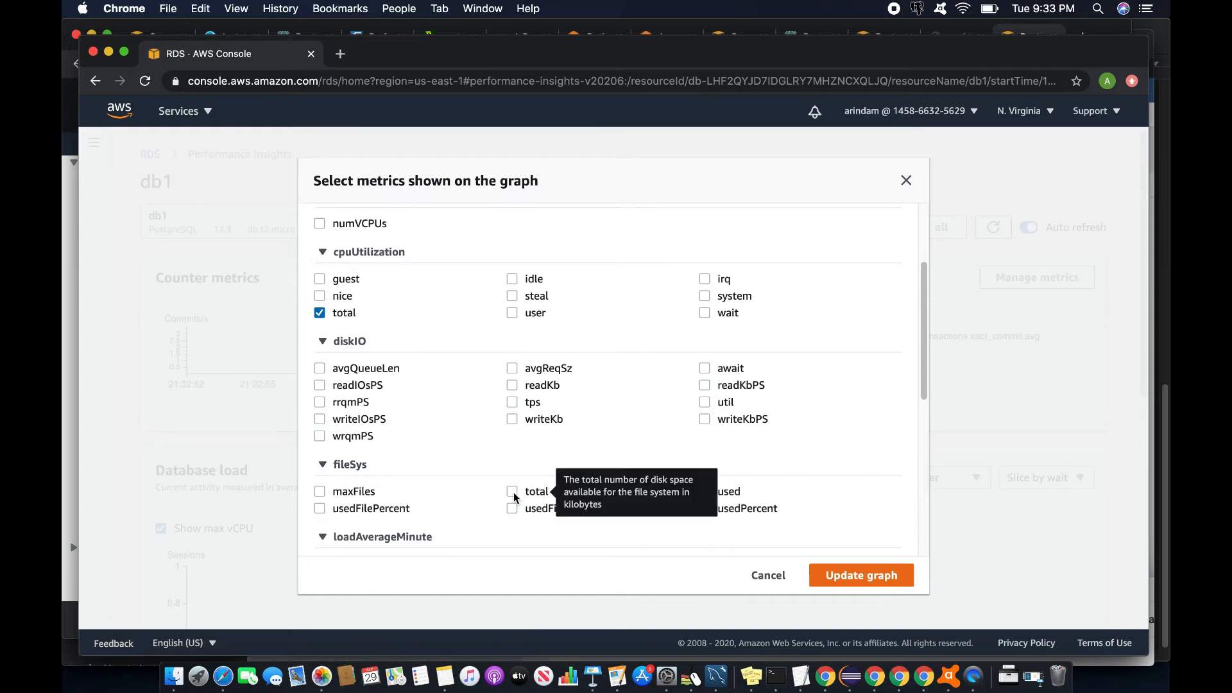
left_click(514, 494)
scroll(385, 339, "up", 5)
- Add the database metrics idle_count and temp_bytes to the selection and update the graph
left_click(490, 286)
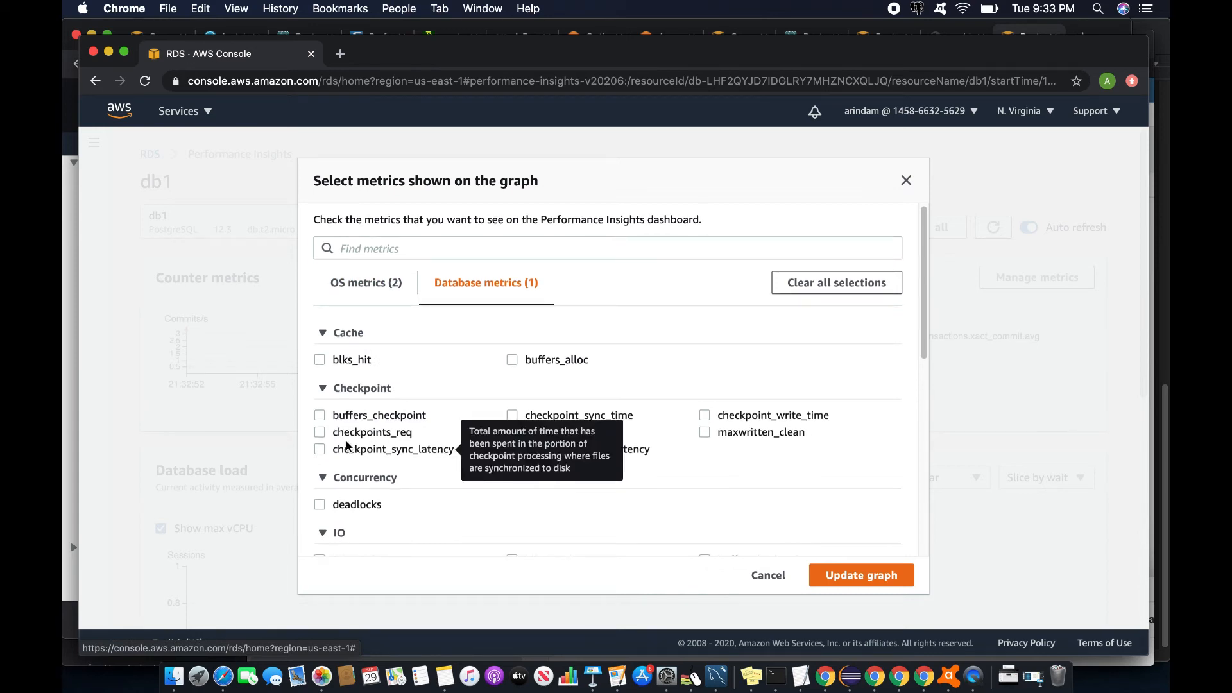
scroll(417, 443, "down", 4)
scroll(417, 443, "down", 10)
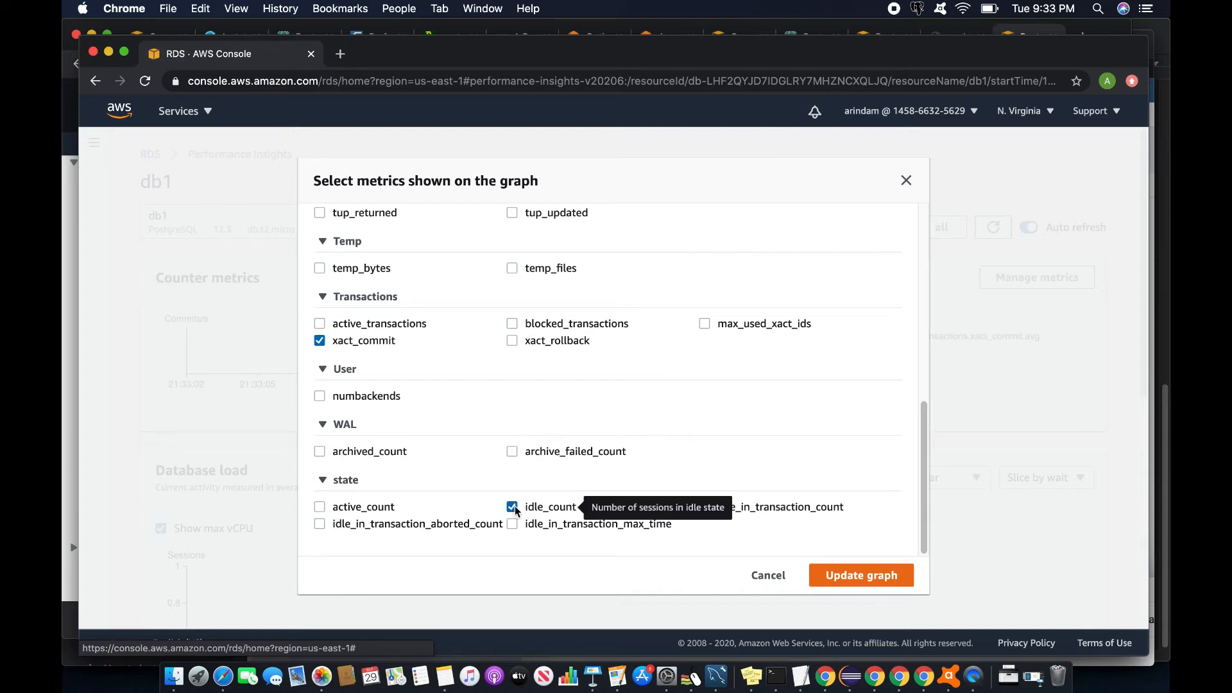
scroll(346, 462, "up", 3)
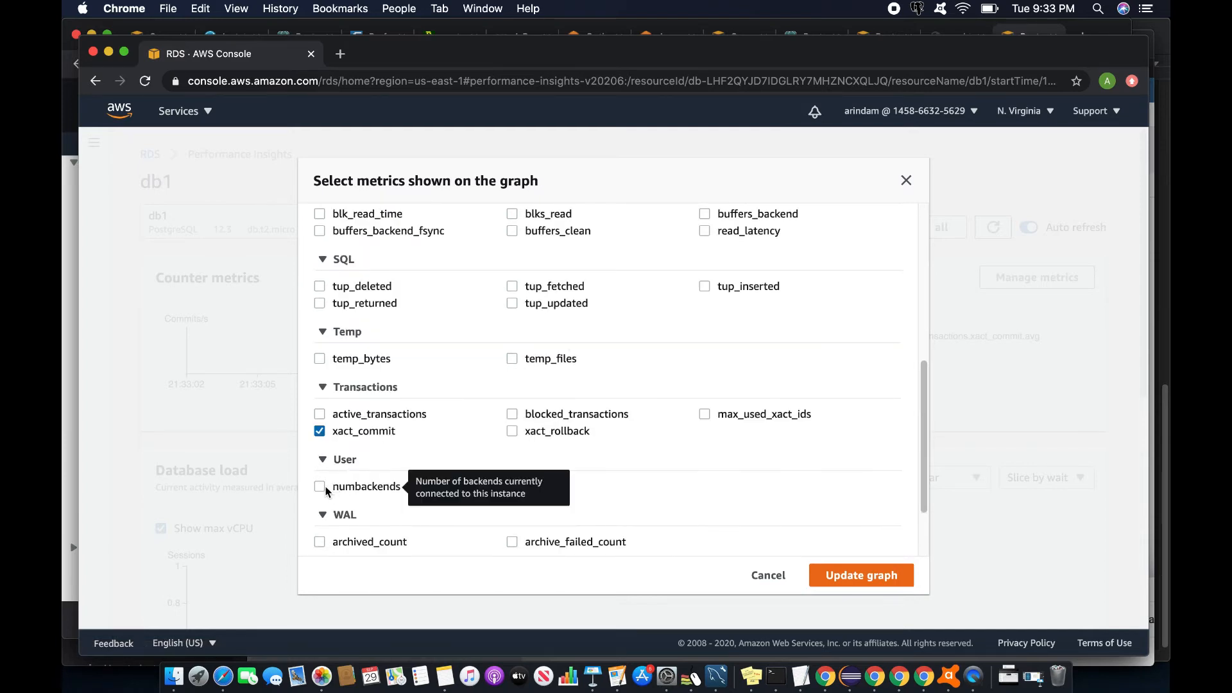
left_click(340, 360)
scroll(345, 431, "up", 1)
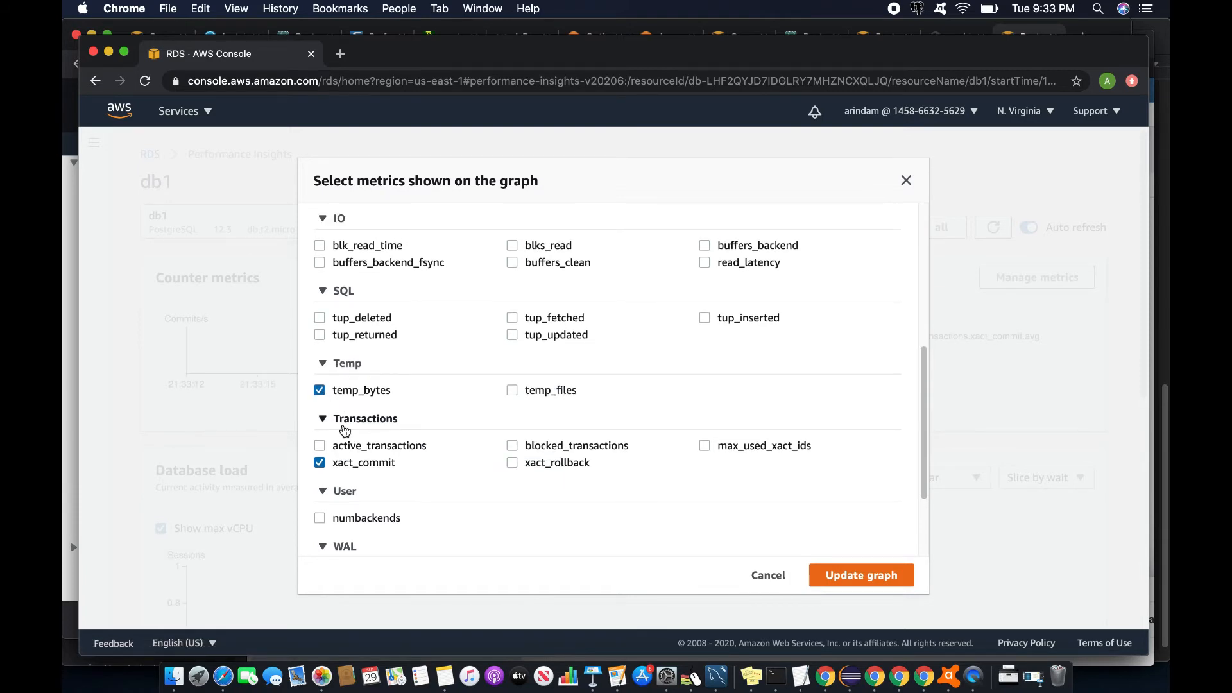
left_click(853, 576)
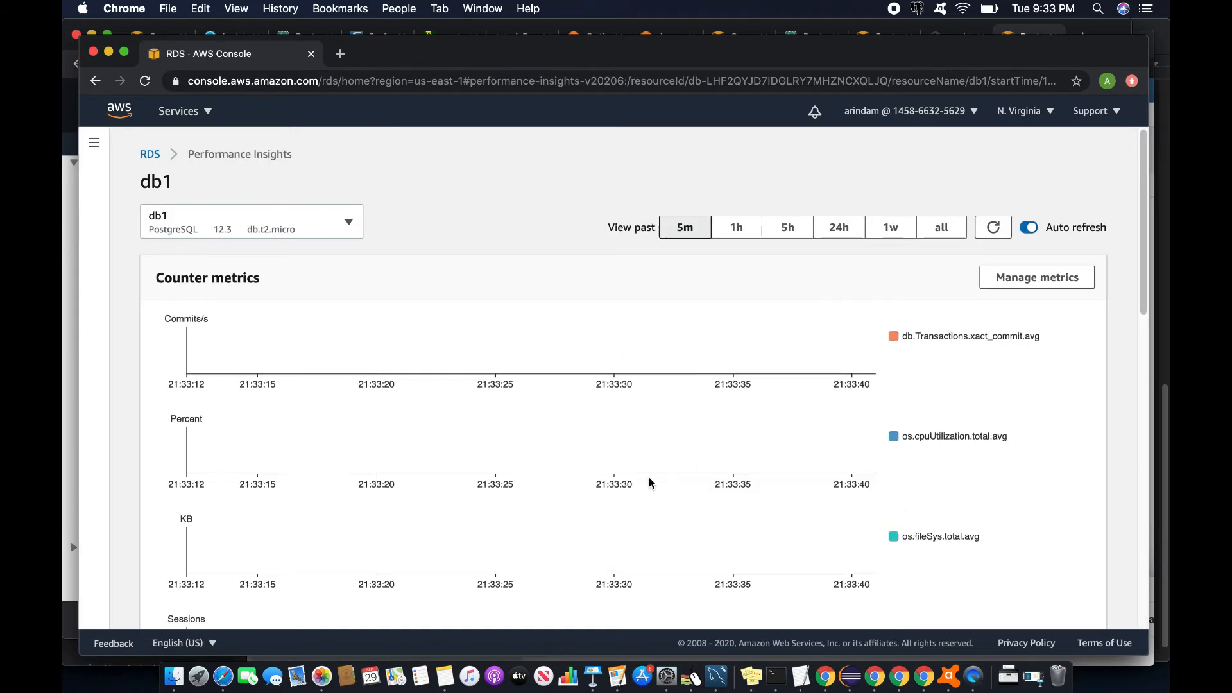
- Refresh the db1 dashboard and examine the added counter metric graphs, the database load and the top SQL
scroll(596, 457, "down", 3)
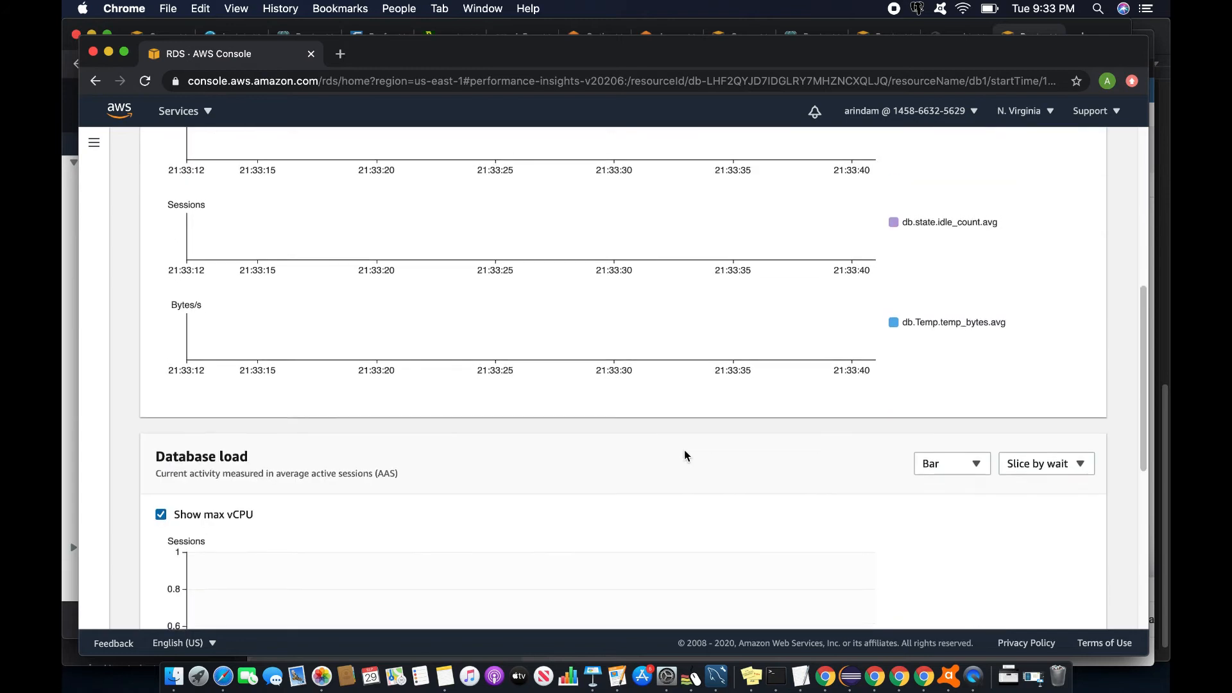
scroll(685, 459, "up", 7)
left_click(992, 229)
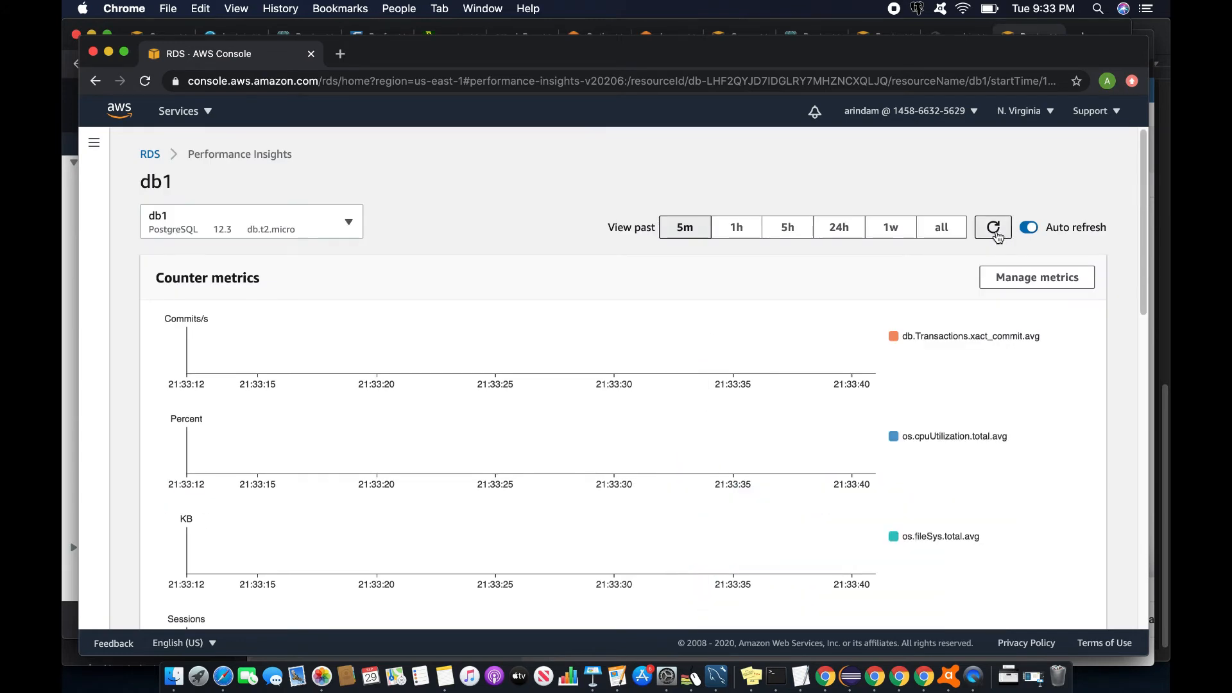
scroll(672, 413, "down", 5)
scroll(672, 413, "down", 6)
scroll(672, 412, "down", 3)
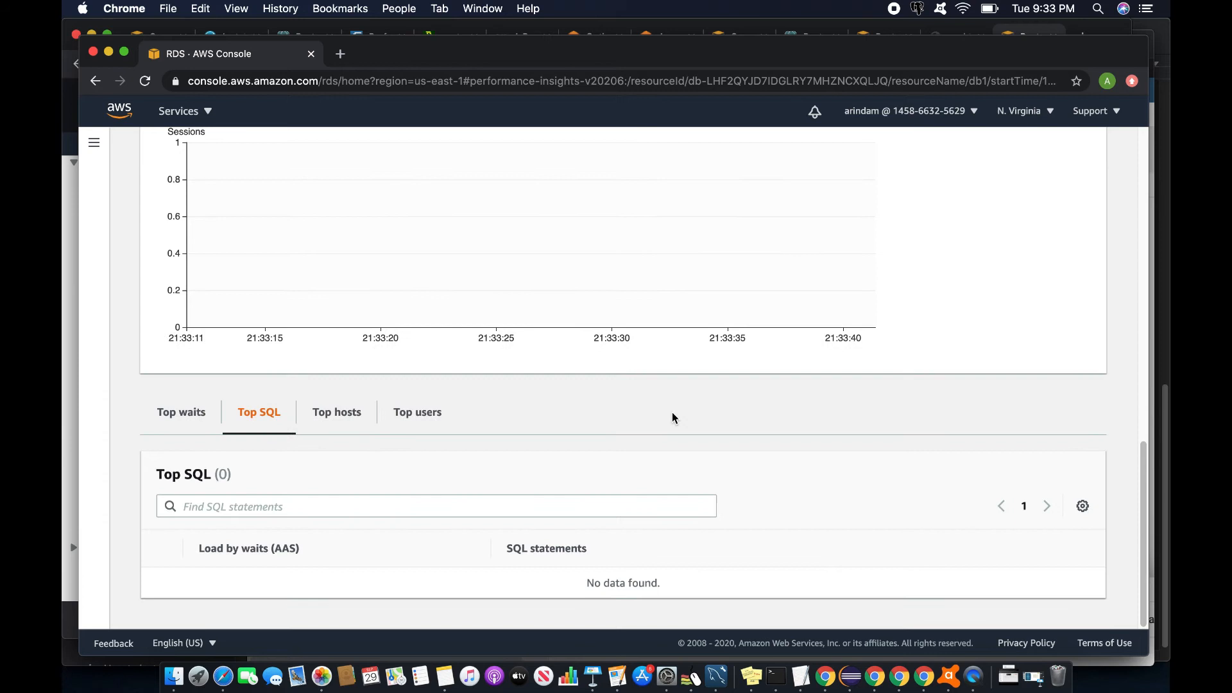
- Switch to pgAdmin and display the first 100 rows of the public schema's costs table
key("super+Tab")
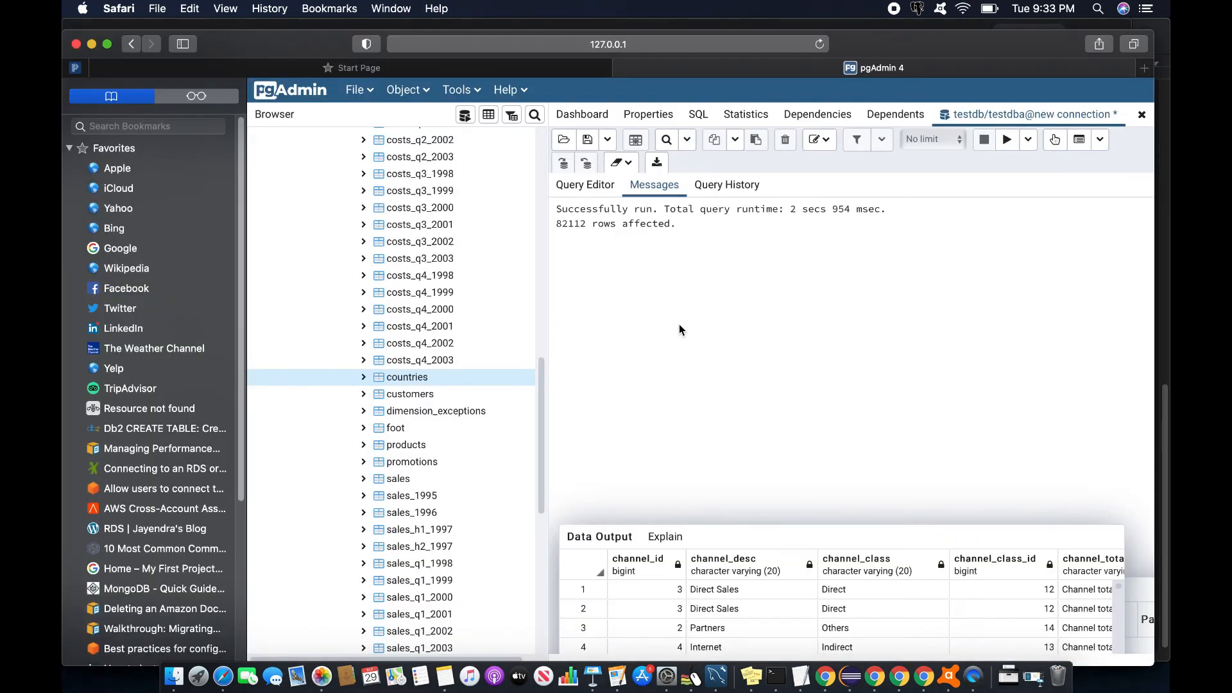
left_click(579, 188)
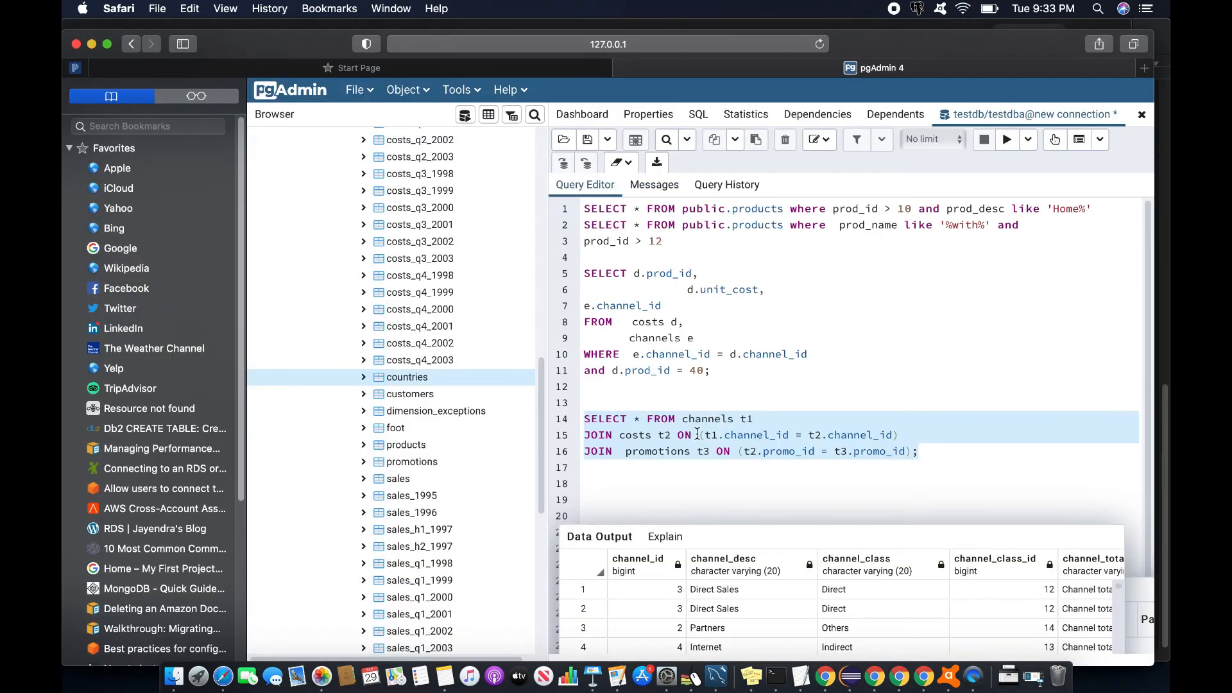
left_click(705, 370)
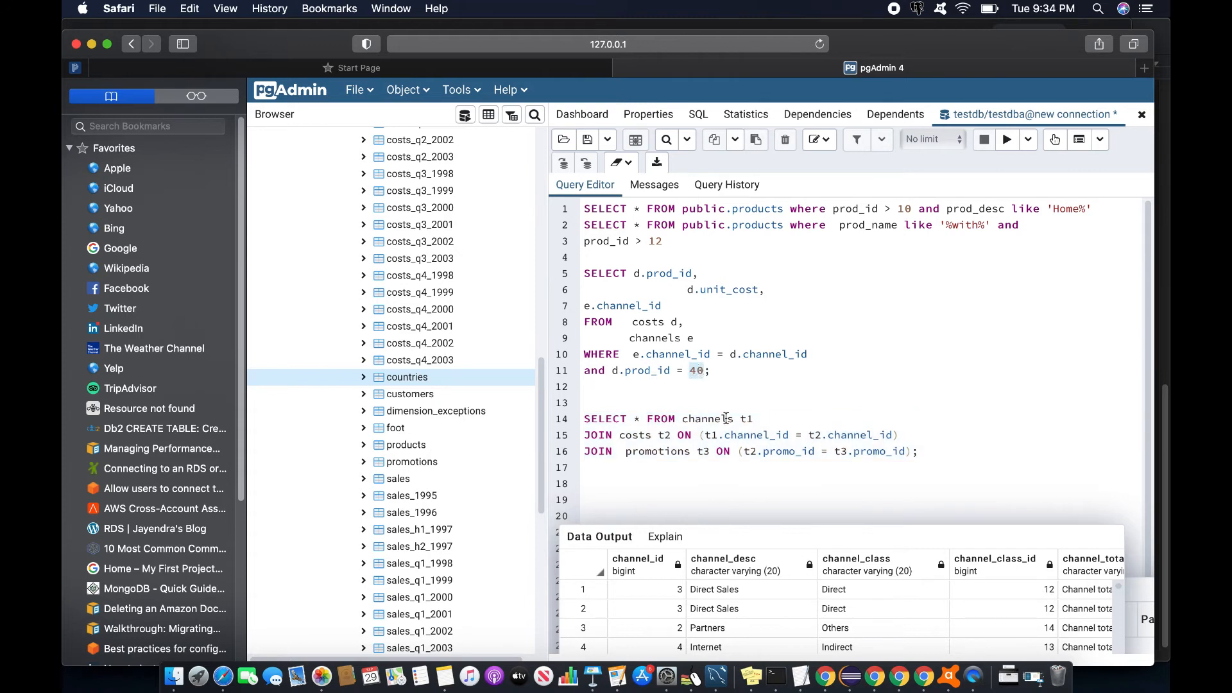
left_click(1127, 43)
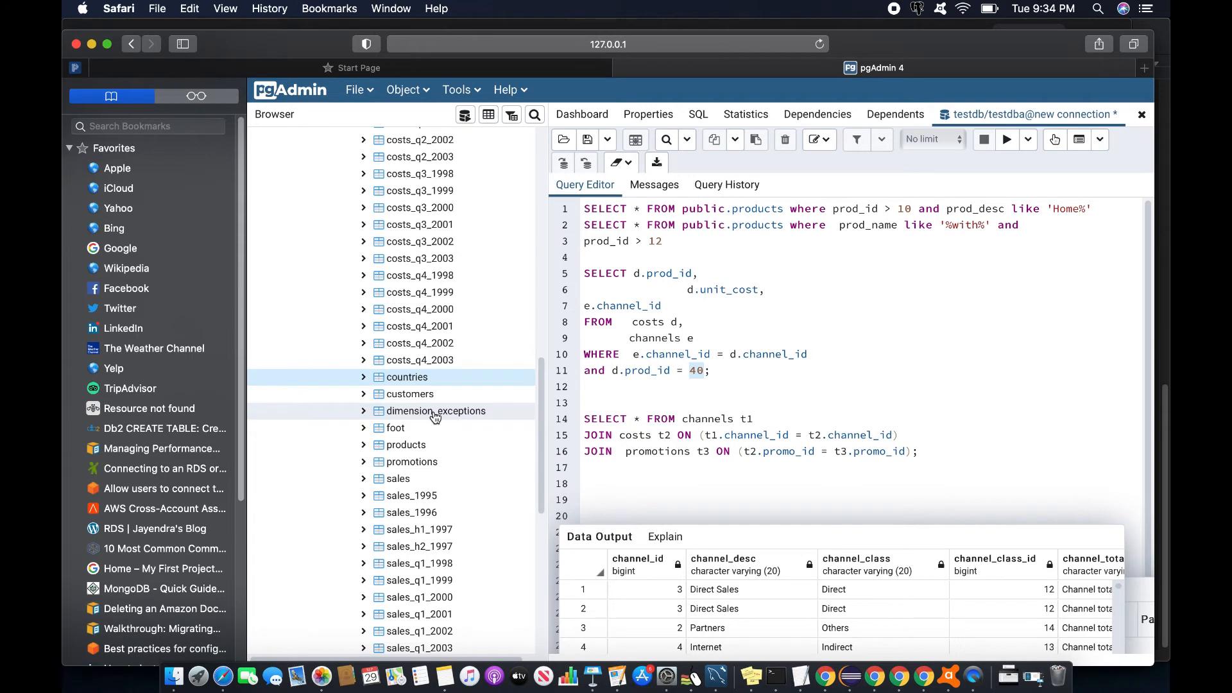
scroll(435, 418, "down", 3)
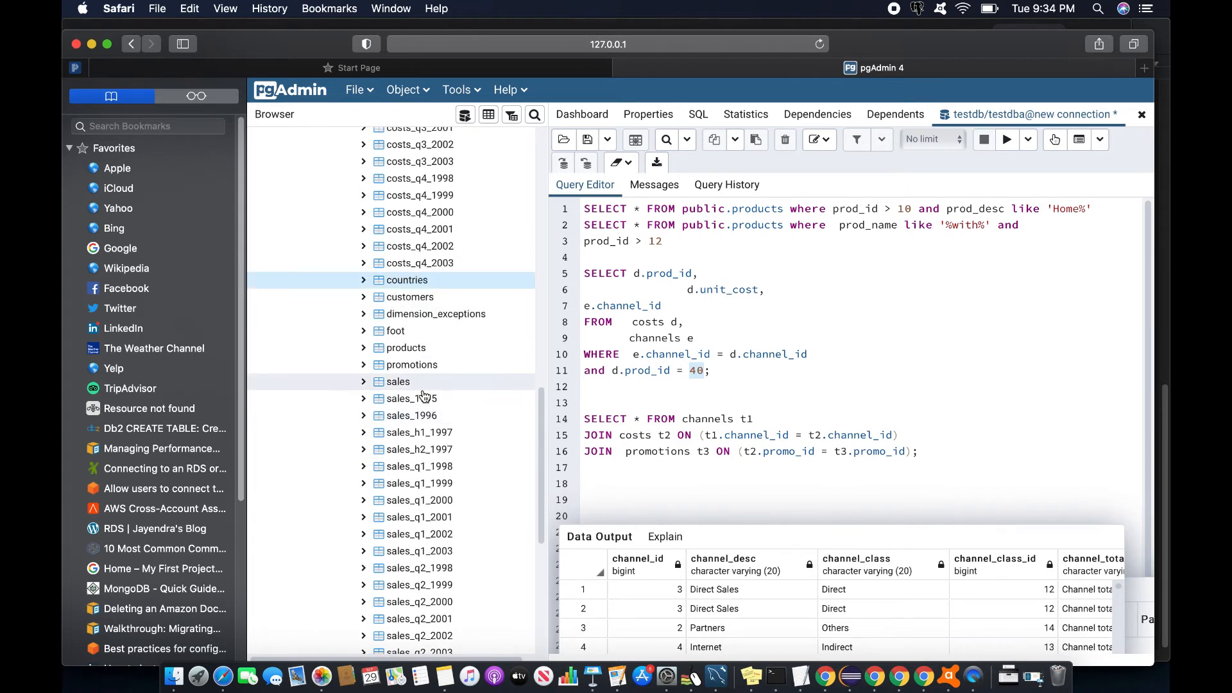
scroll(435, 418, "up", 20)
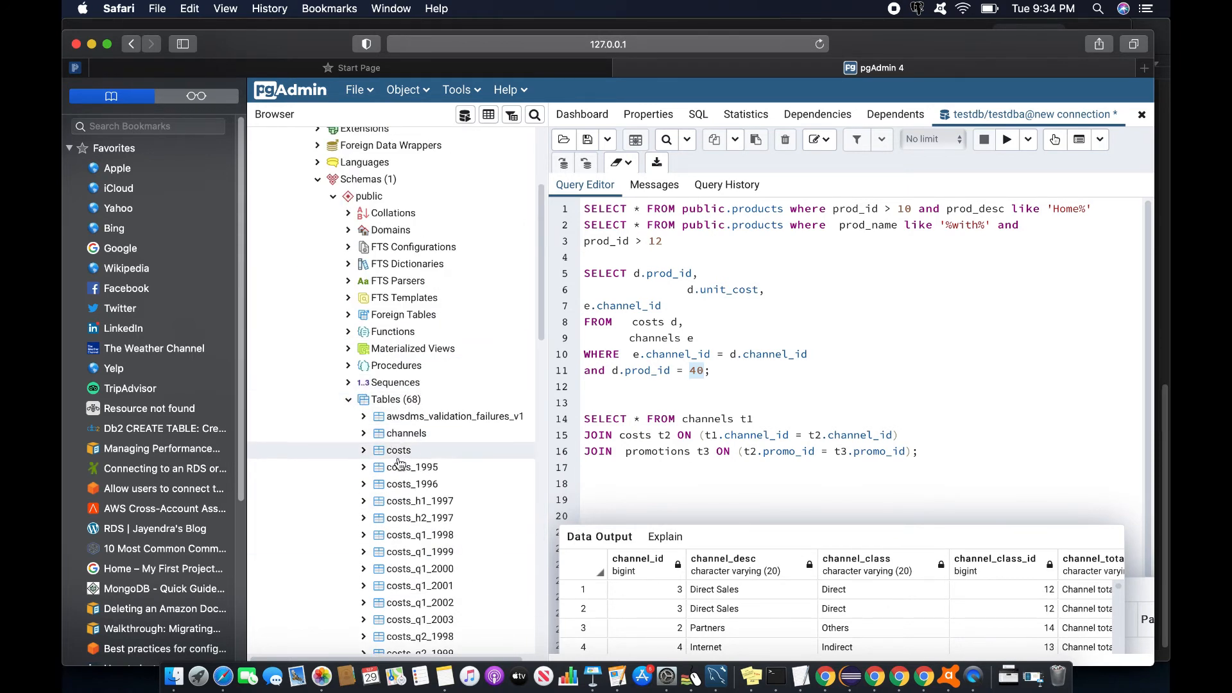
right_click(398, 457)
left_click(604, 494)
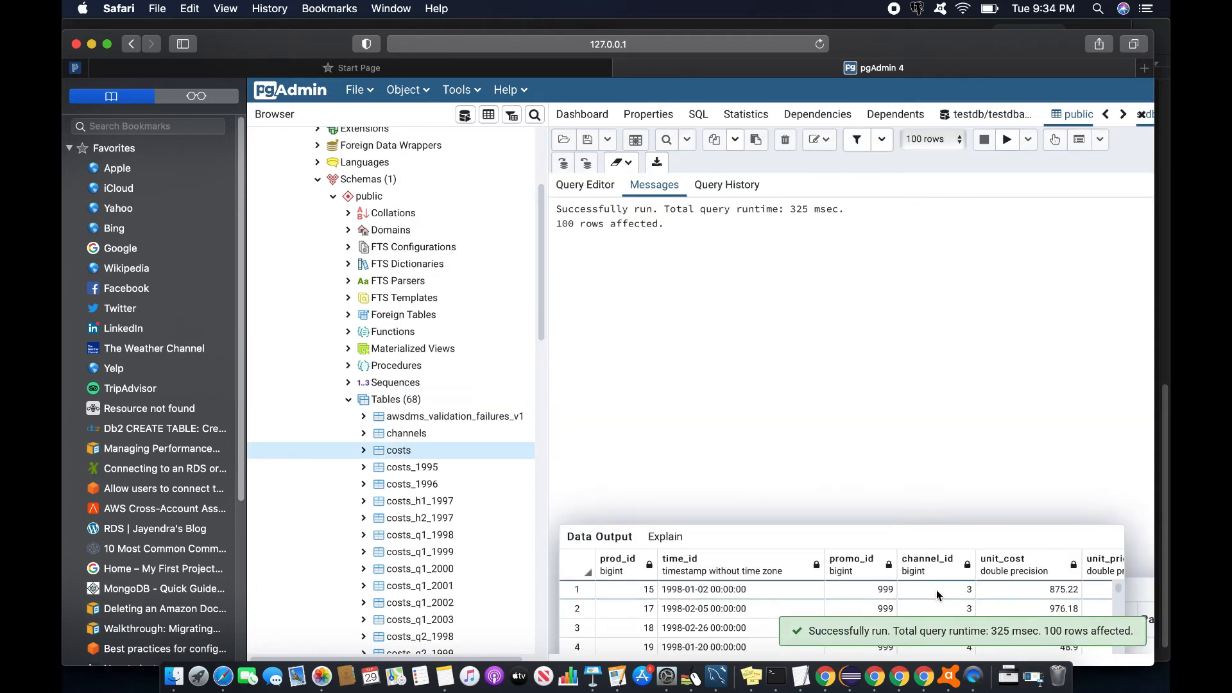
scroll(857, 585, "down", 2)
- Enlarge the costs table's data output to look up product IDs, and set prod_id in the costs and channels join to 22
left_click(991, 114)
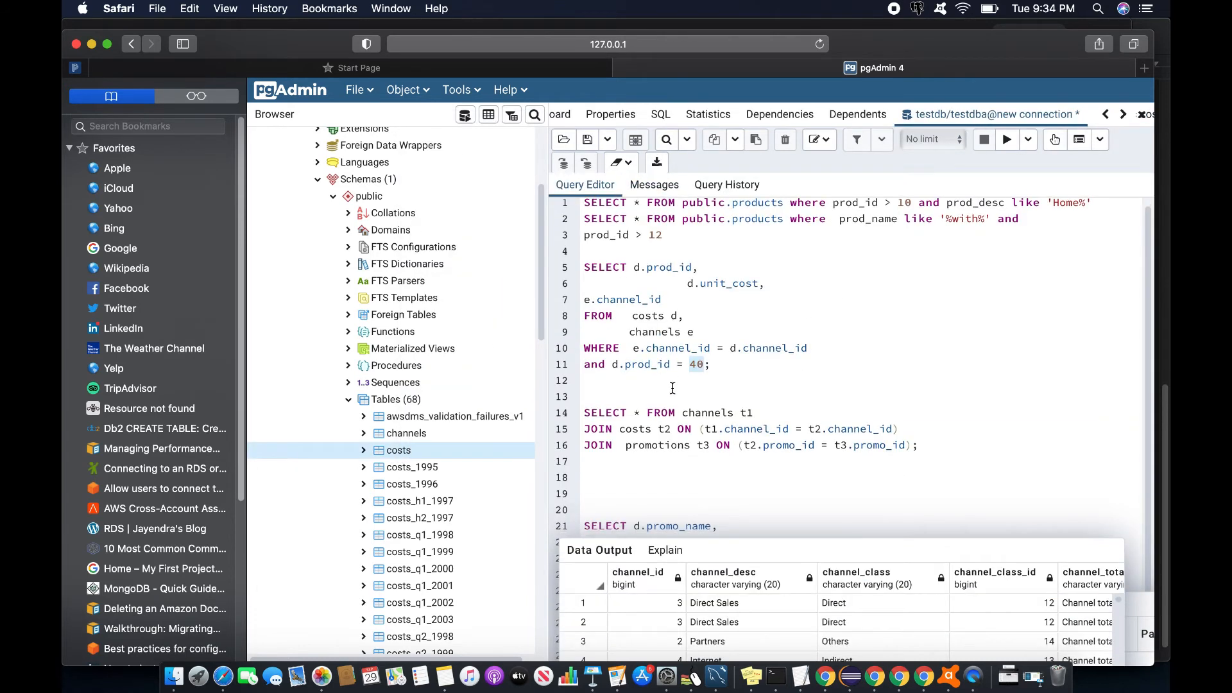
left_click(1123, 115)
left_click(831, 115)
left_click_drag(883, 541, 886, 351)
left_click(649, 114)
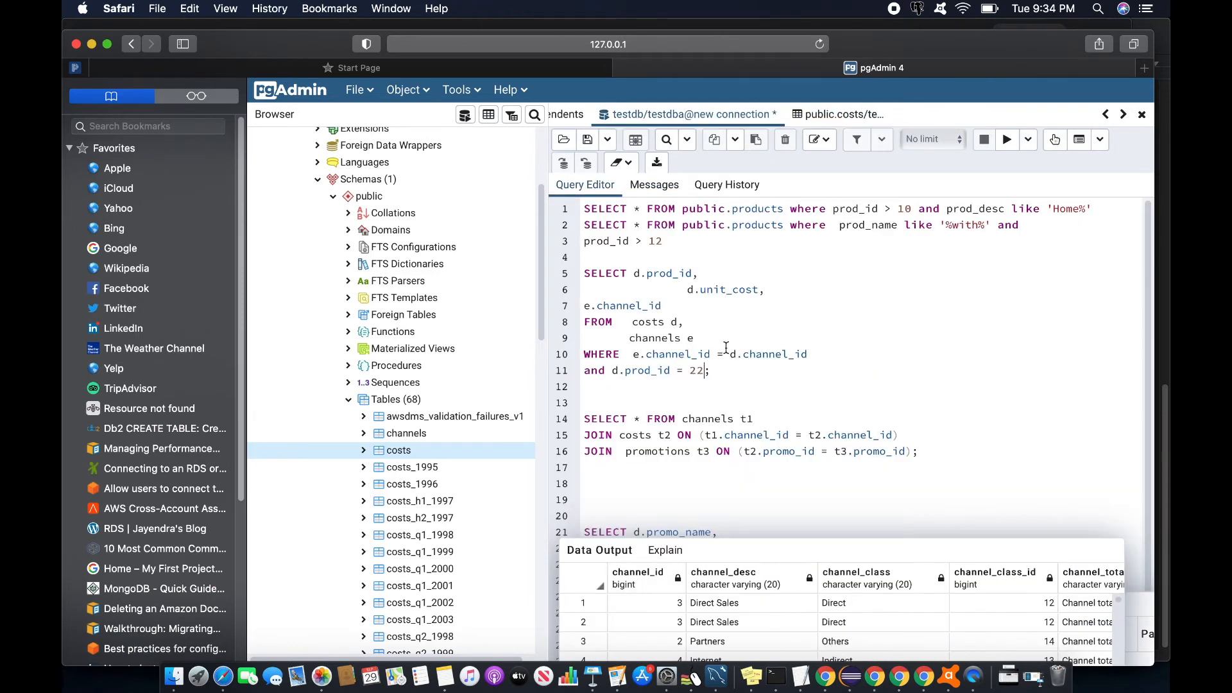
- Run the costs and channels join for prod_id 22 and check db1's counter metrics in Performance Insights
left_click_drag(711, 370, 584, 273)
left_click(1007, 139)
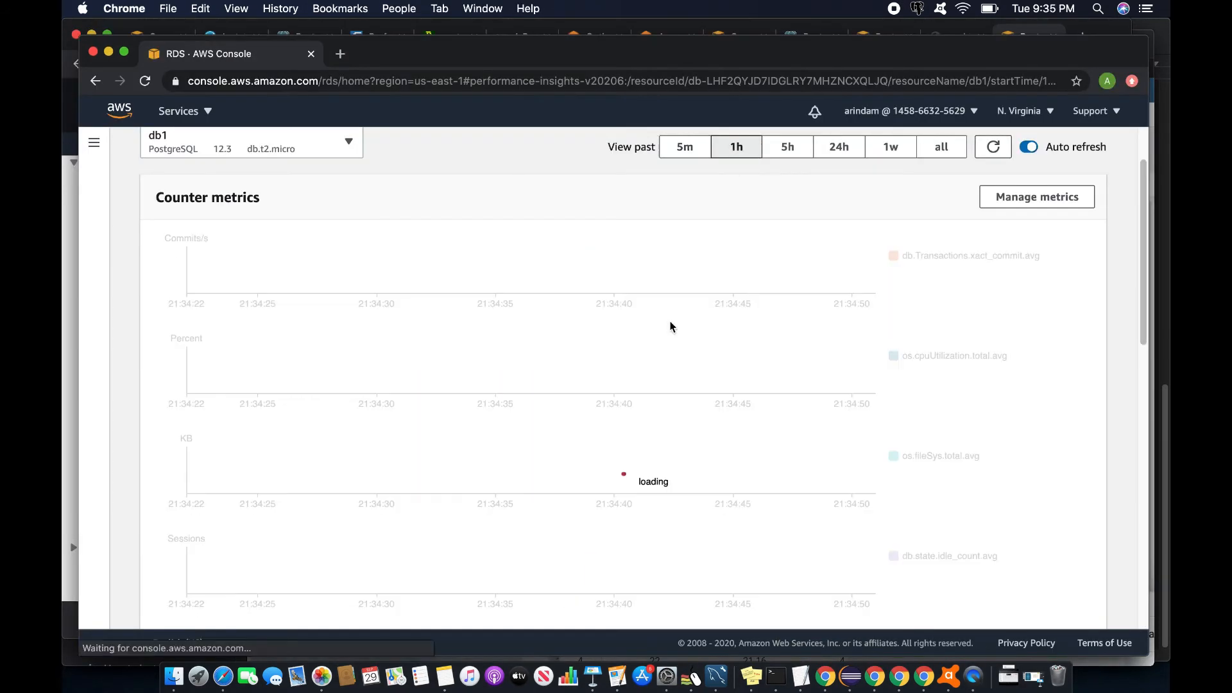
scroll(672, 324, "down", 10)
scroll(418, 474, "up", 3)
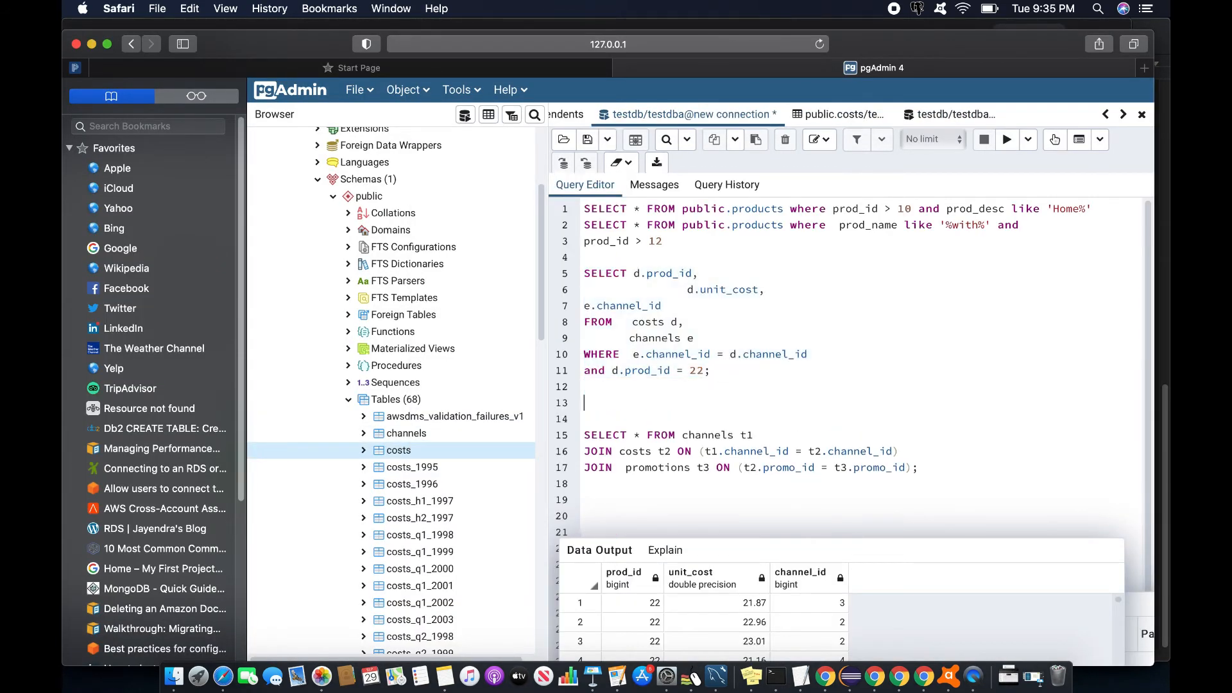
- Switch to pgAdmin and generate an UPDATE script for the costs table with the condition prod_id=22
right_click(411, 450)
mouse_move(487, 294)
left_click(608, 376)
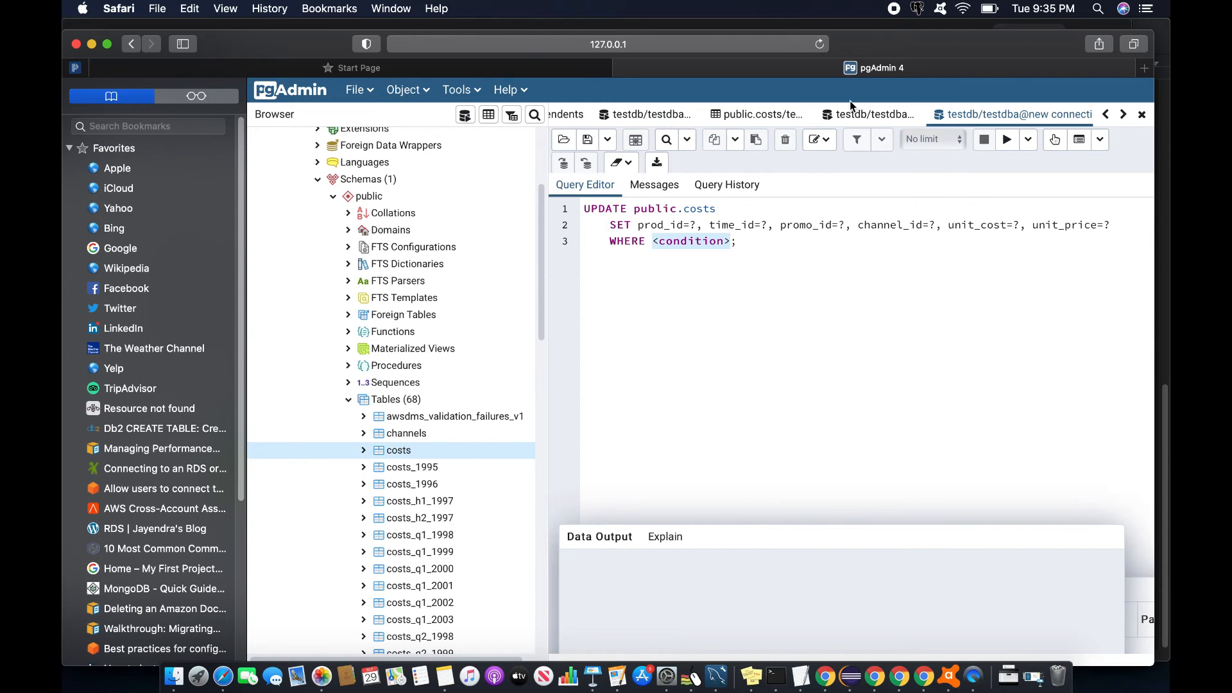
type("prod_id=22")
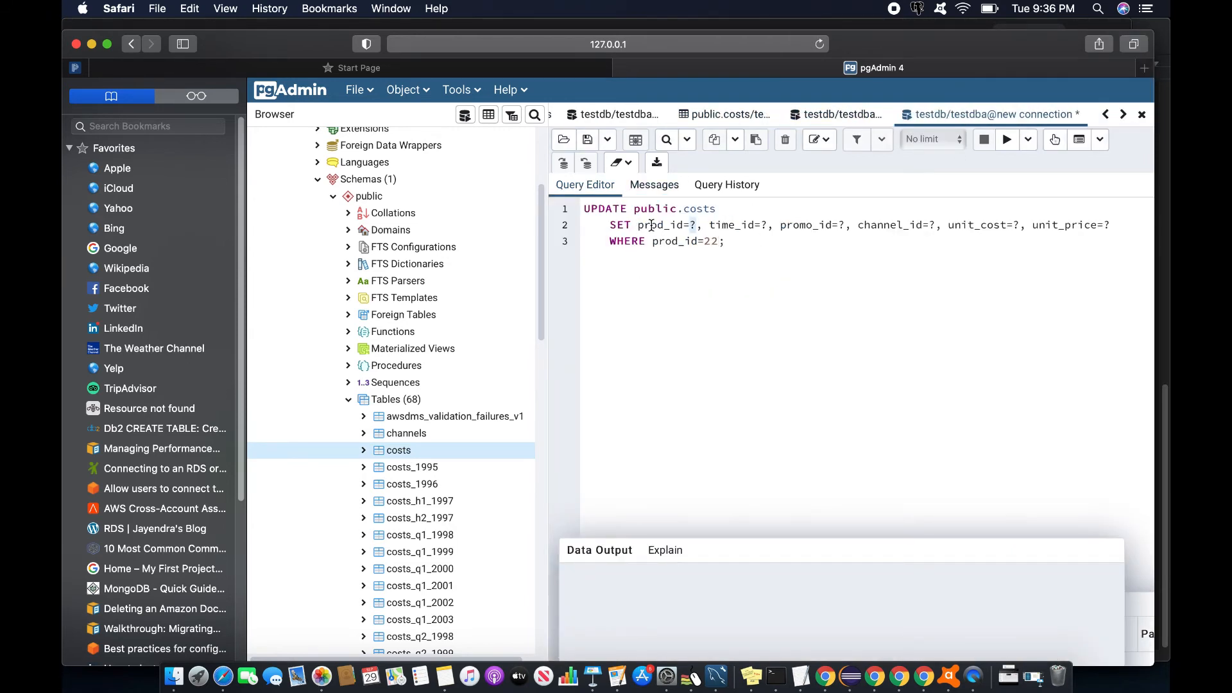
- Reduce the costs UPDATE's SET clause to promo_id=1000, channel_id=2, unit_cost=500 and unit_price=200, and run it
left_click_drag(638, 226, 780, 226)
key("BackSpace")
type("1000")
left_click_drag(703, 226, 678, 241)
type("2500200")
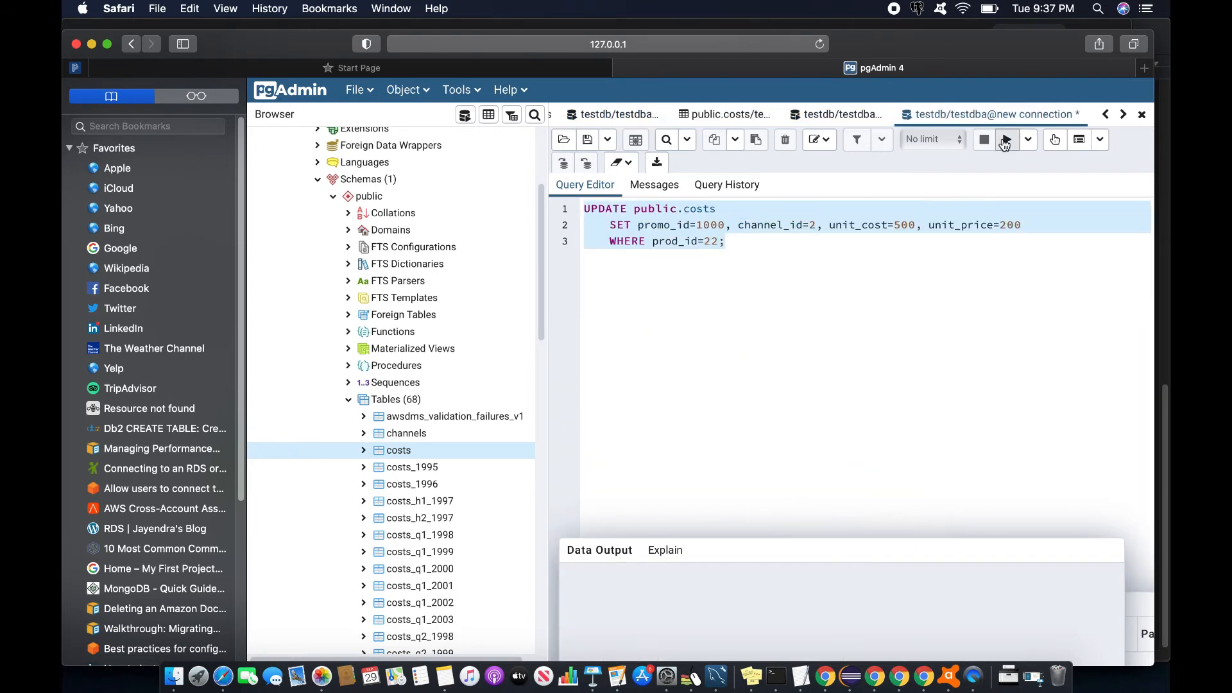
left_click(1006, 141)
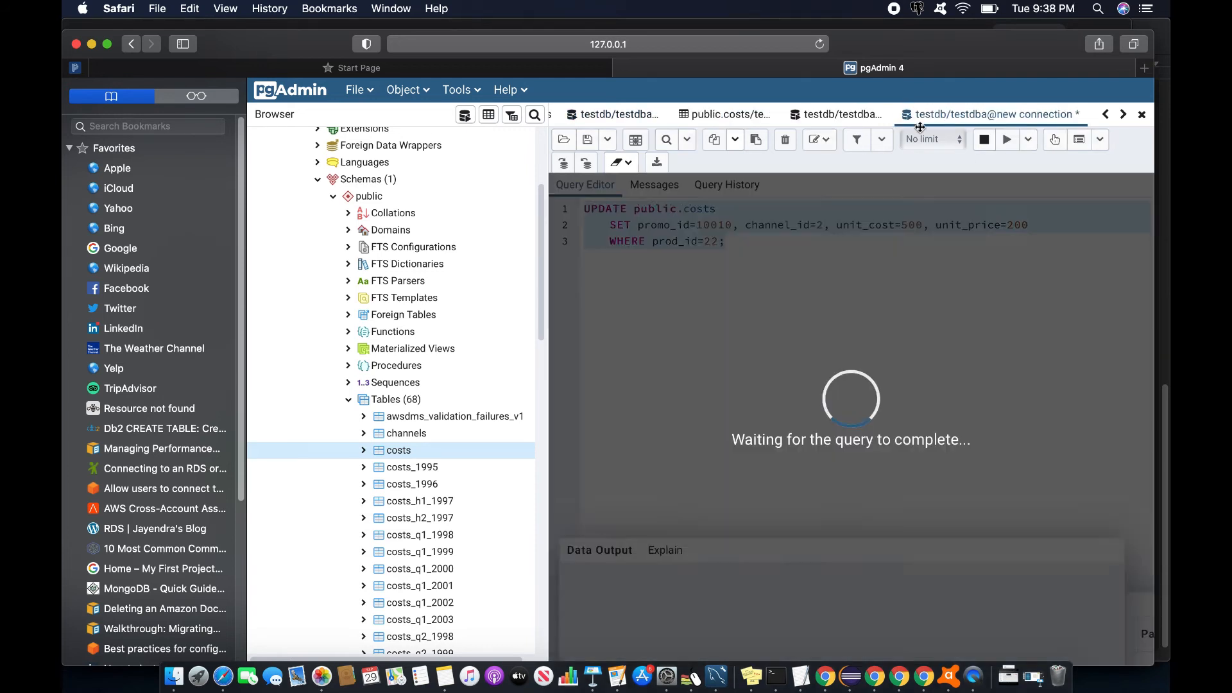
- Rerun the costs and channels join in the other query editor
left_click(842, 114)
left_click(1007, 139)
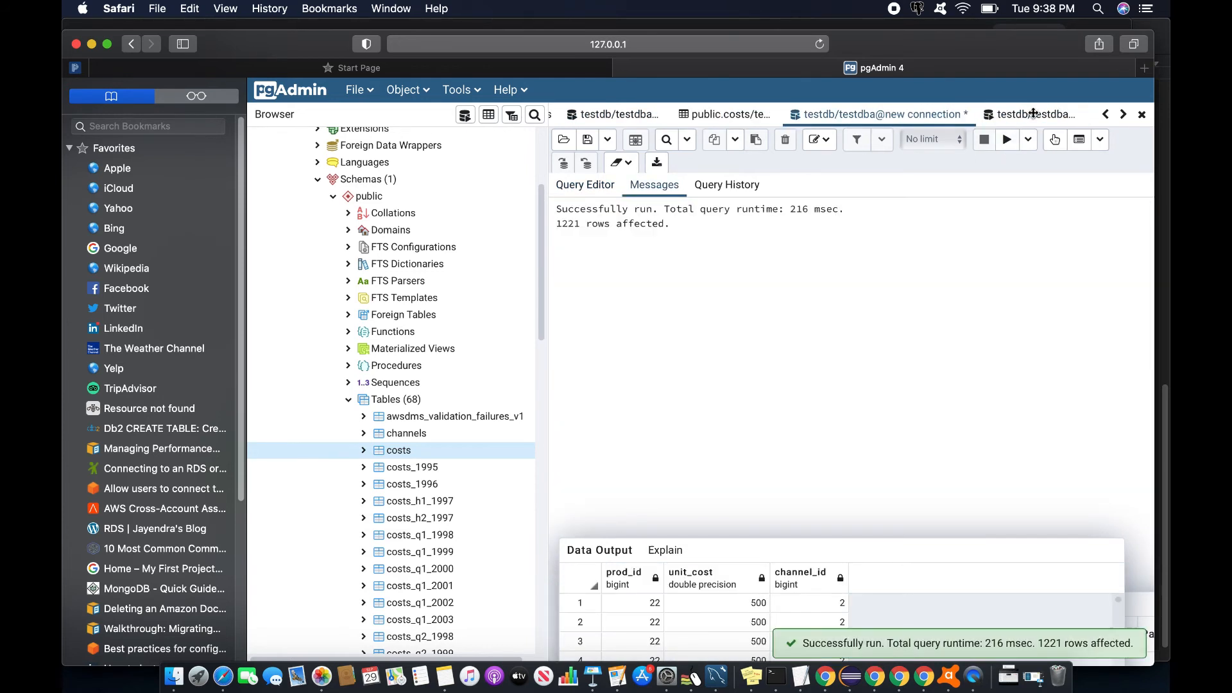
left_click(426, 92)
left_click(360, 90)
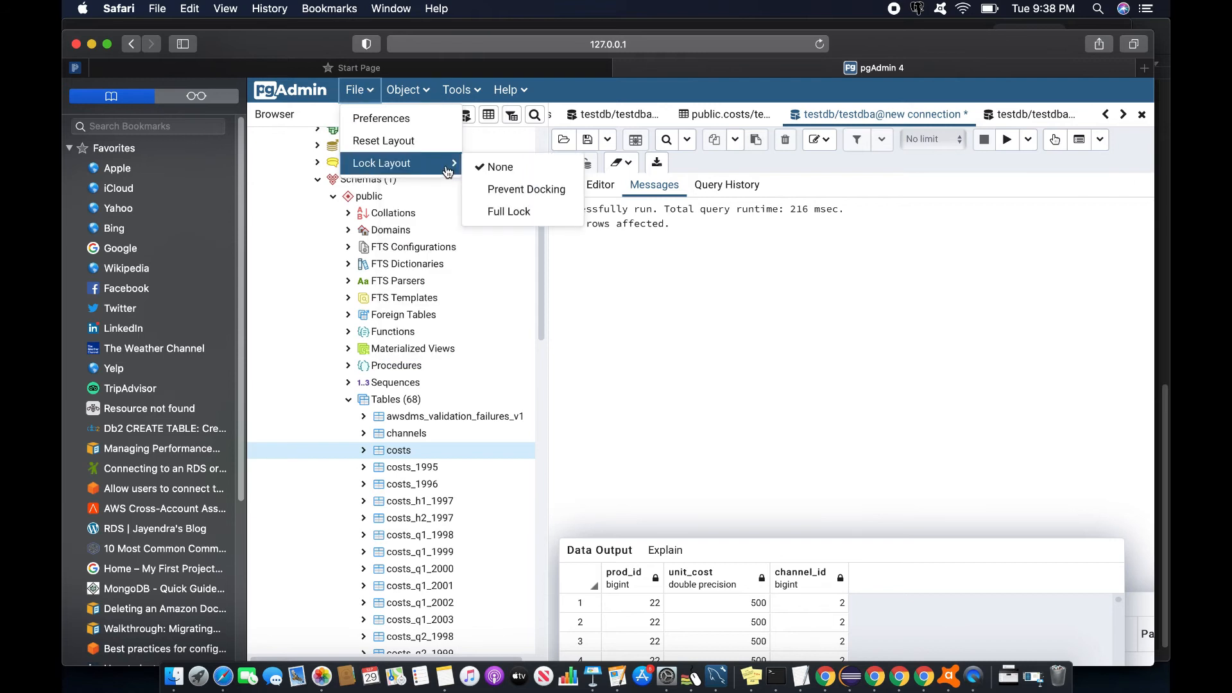
left_click(461, 90)
left_click(407, 91)
left_click(482, 95)
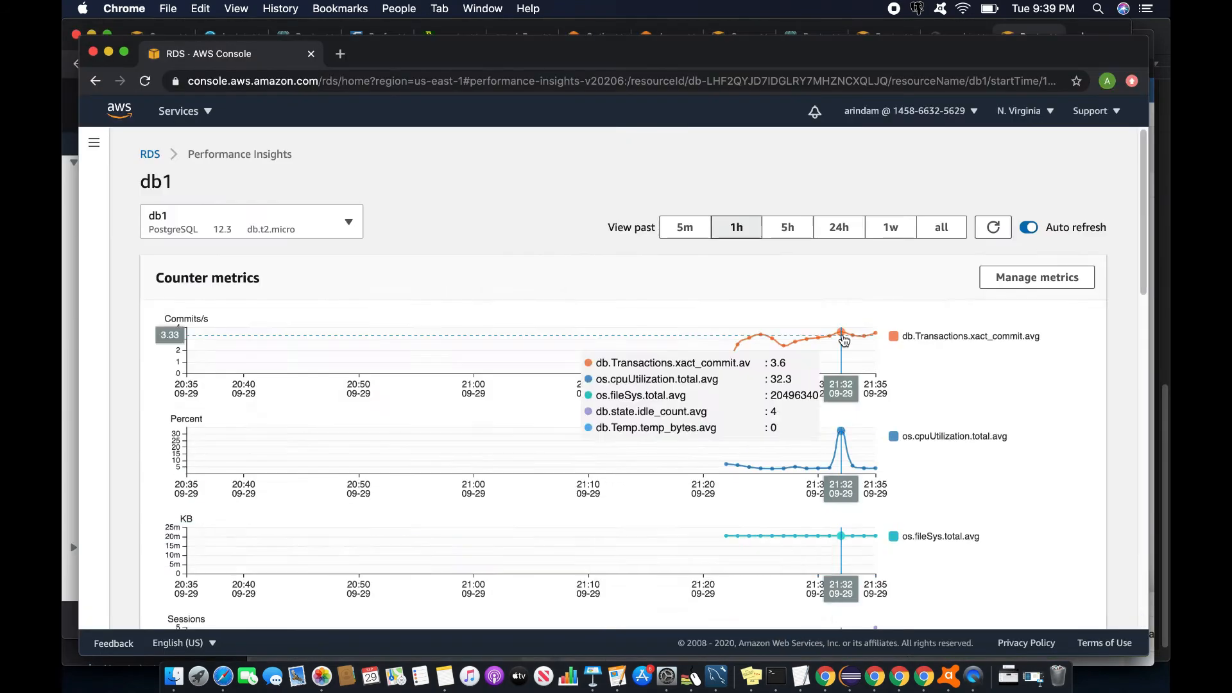
- Switch to Performance Insights, view db1's metrics over the whole available period and refresh the dashboard
scroll(844, 341, "down", 10)
scroll(844, 341, "up", 10)
left_click(954, 229)
scroll(526, 417, "down", 15)
scroll(526, 418, "up", 15)
left_click(995, 231)
- Examine db1's top SQL statements and compare the past 5 minutes with the past hour
scroll(795, 350, "down", 15)
left_click(271, 416)
scroll(473, 456, "up", 15)
left_click(685, 228)
left_click(734, 229)
scroll(716, 405, "down", 15)
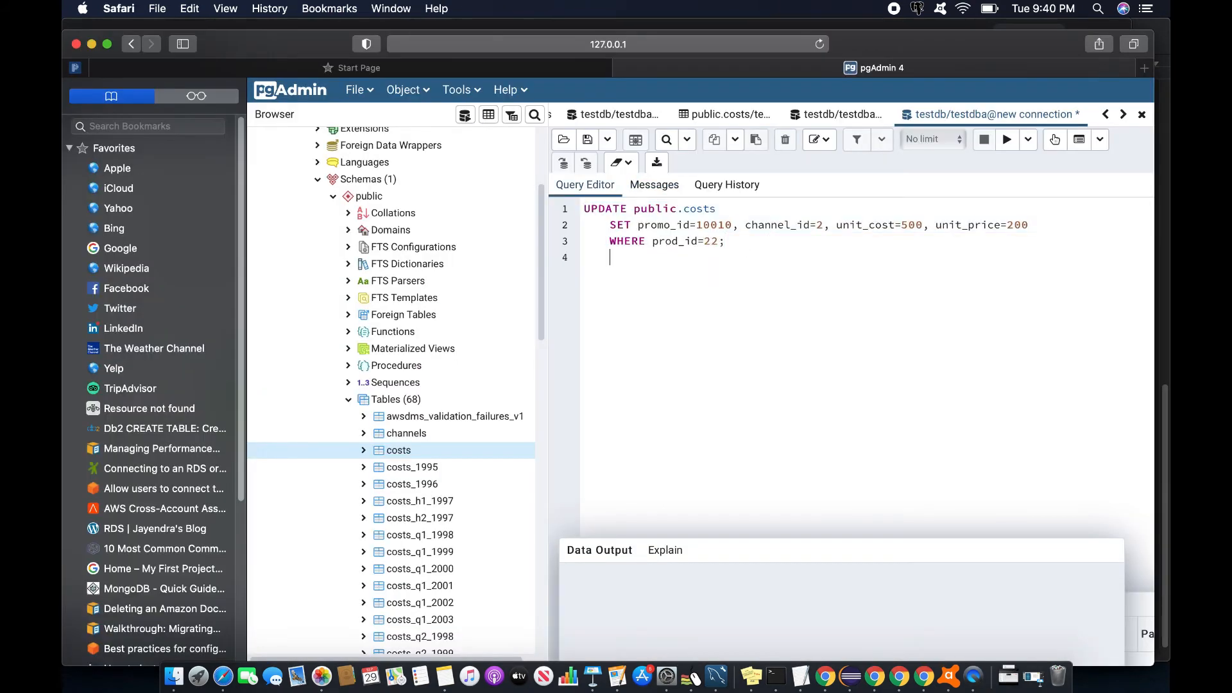
- Switch to pgAdmin, add the statement "vacuum analyze" below the costs UPDATE and run it
key("Return")
key("Return")
type("vacuum analyze")
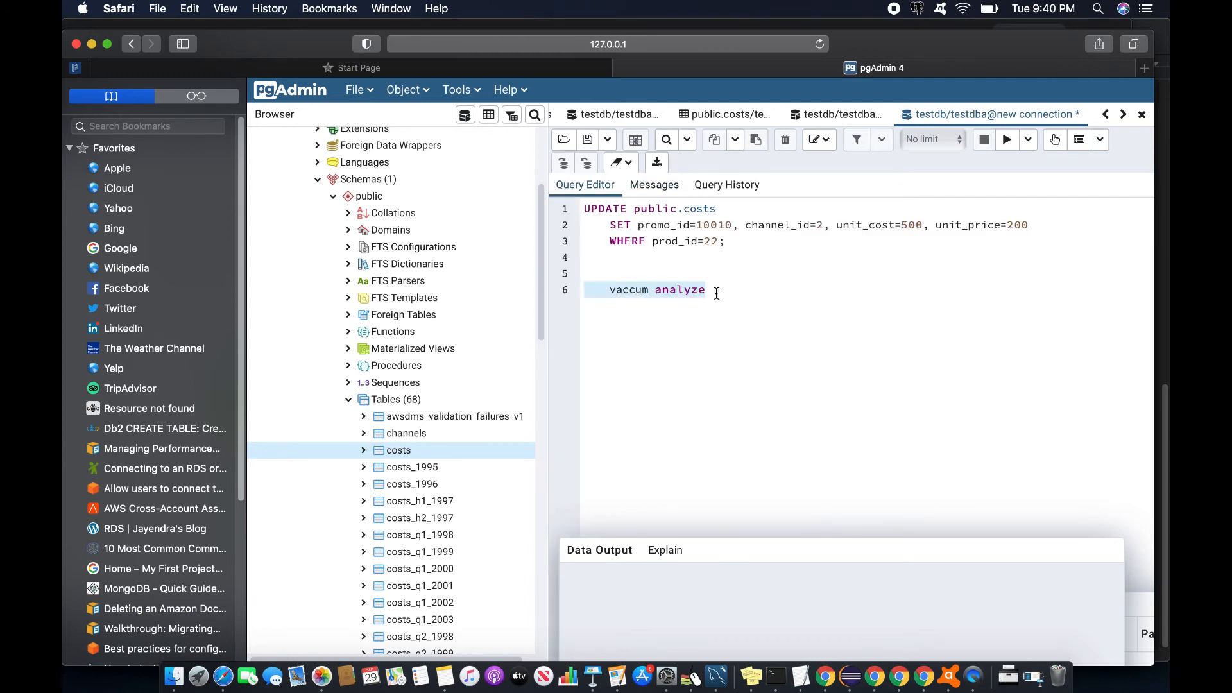
type("um")
left_click(611, 290)
type("u")
left_click_drag(687, 291, 584, 290)
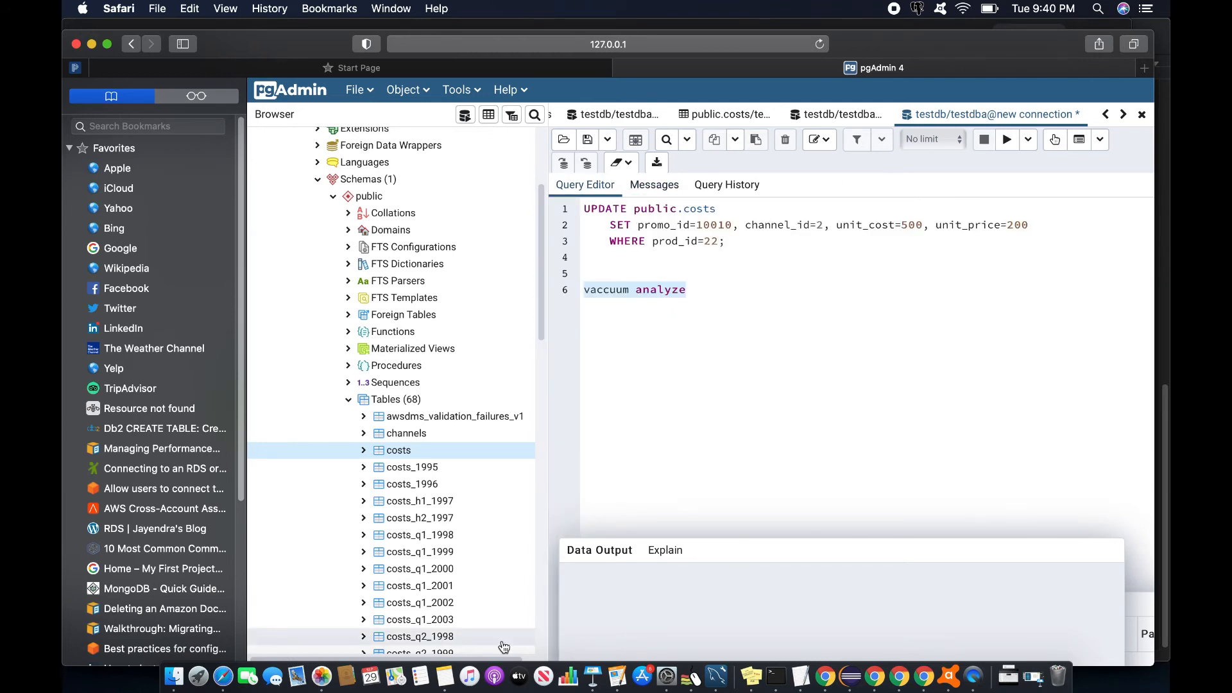
type("vacuum analyze")
left_click(1007, 139)
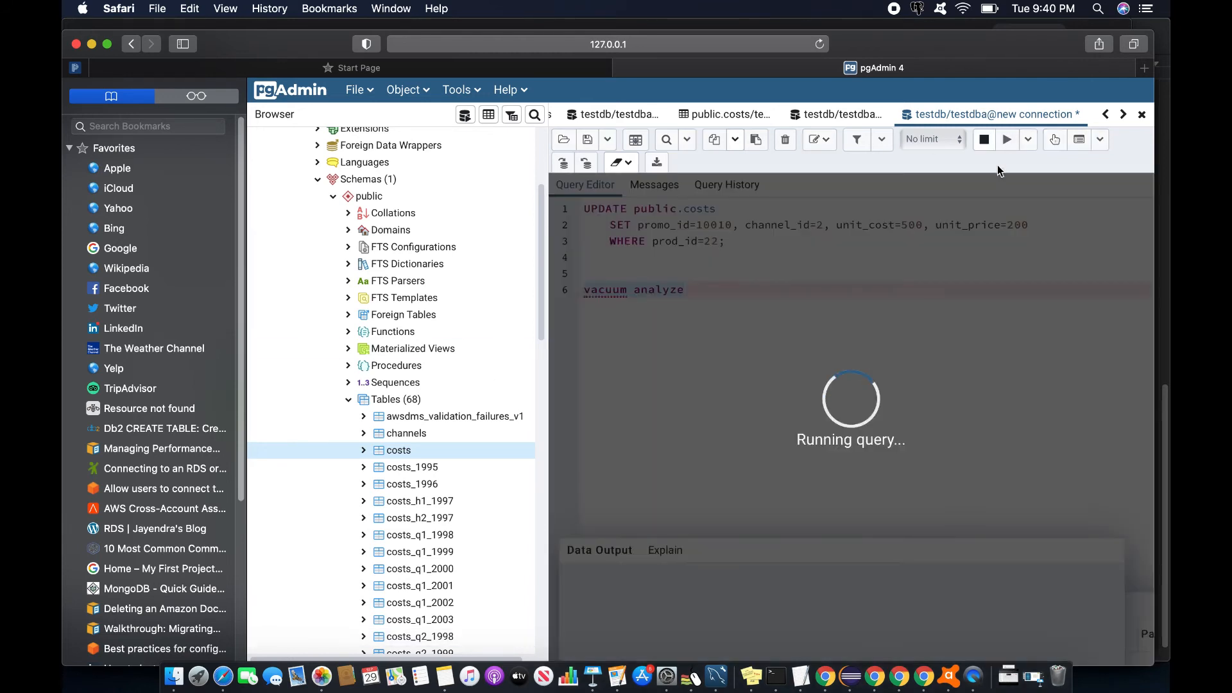
- Switch to Performance Insights and examine db1's database load chart and top SQL statements
left_click(826, 677)
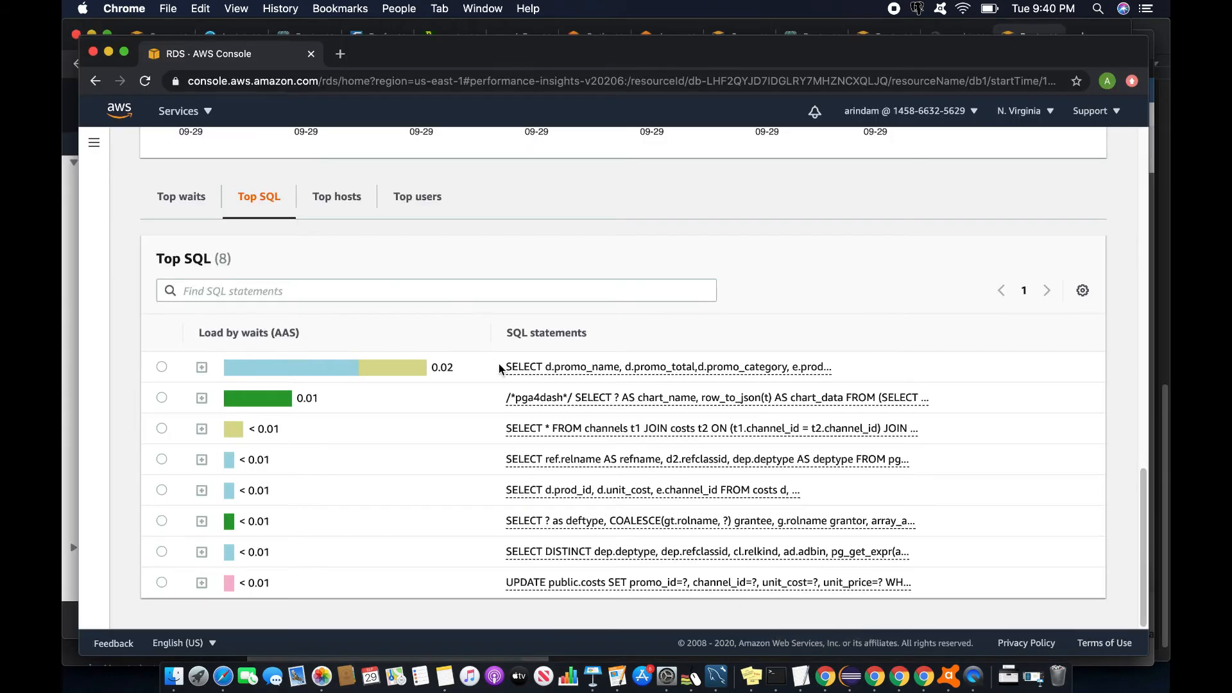
scroll(835, 370, "up", 15)
scroll(834, 368, "down", 15)
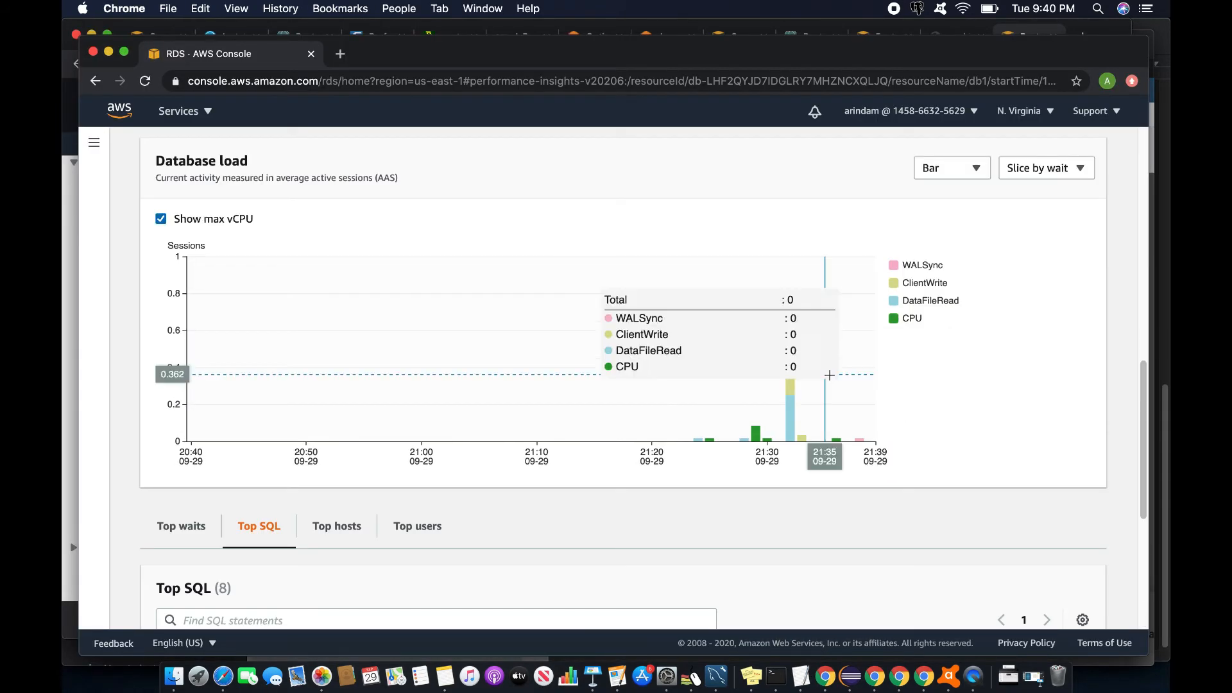
scroll(833, 373, "up", 15)
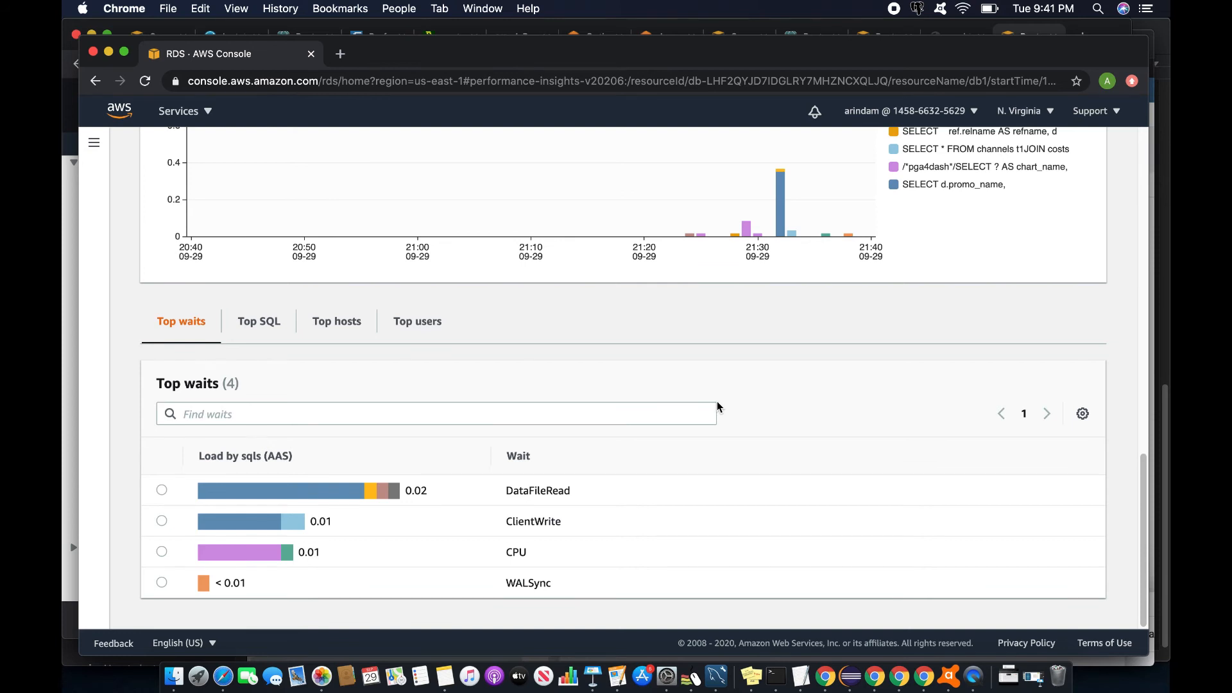
- Compare the top waits, especially DataFileRead, with the top SQL statements in the database load sliced by SQL
scroll(718, 401, "up", 5)
scroll(717, 402, "down", 5)
mouse_move(319, 496)
left_click(161, 491)
left_click(266, 322)
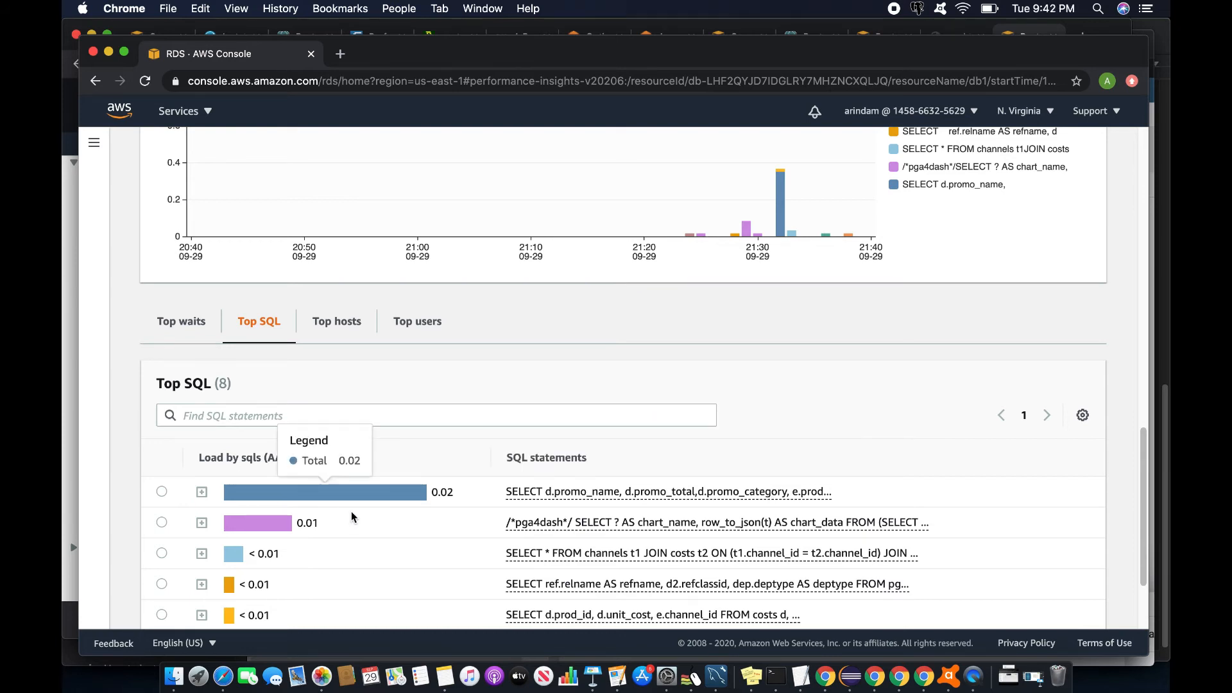
scroll(372, 575, "up", 5)
scroll(376, 581, "down", 5)
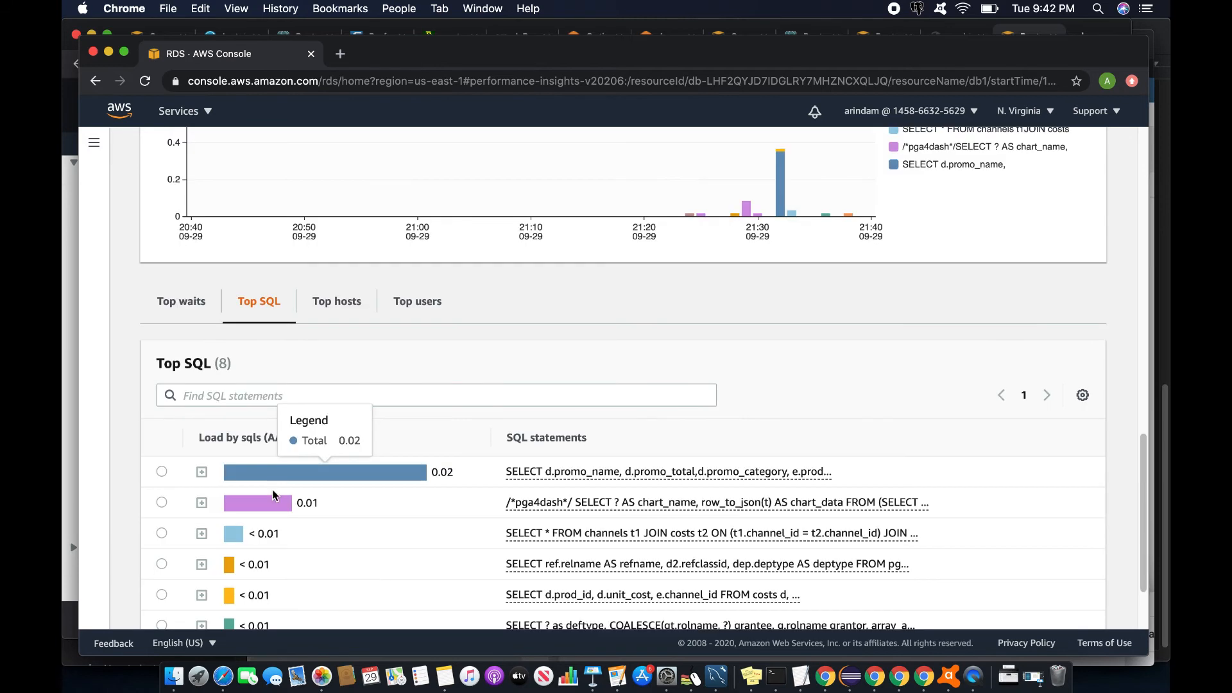
scroll(144, 475, "up", 1)
left_click(162, 475)
left_click(183, 305)
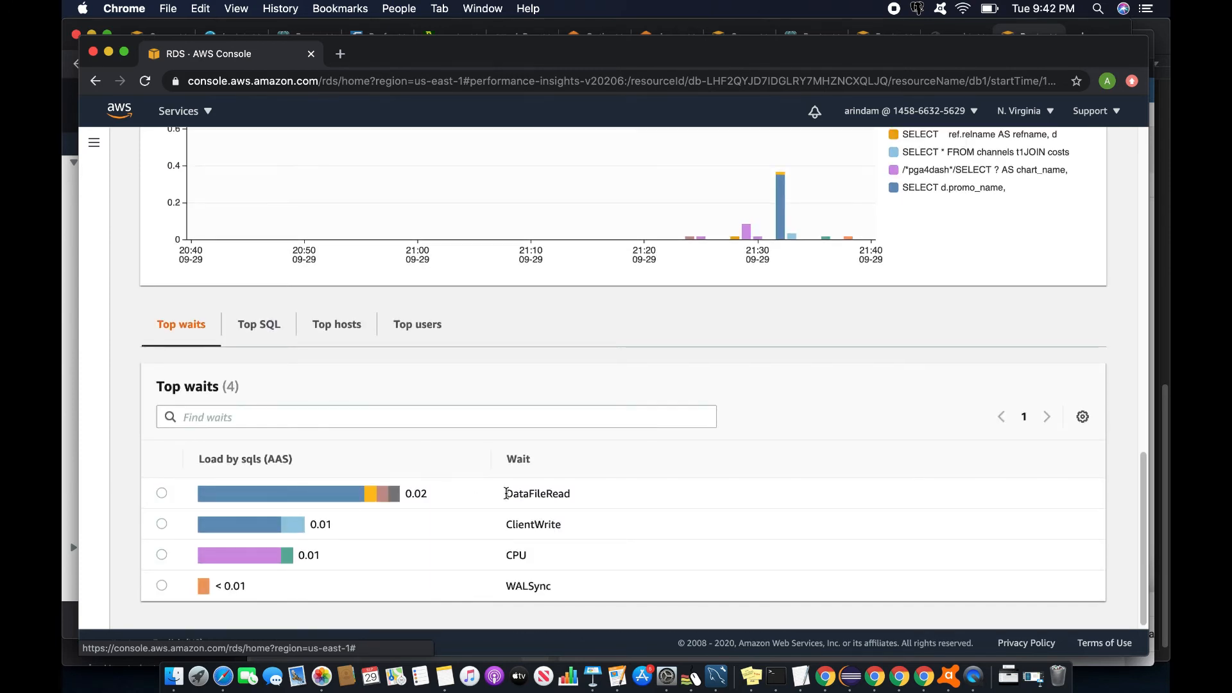
- Copy the DataFileRead wait name and open google.com in a new browser tab
left_click_drag(506, 493, 584, 495)
right_click(558, 492)
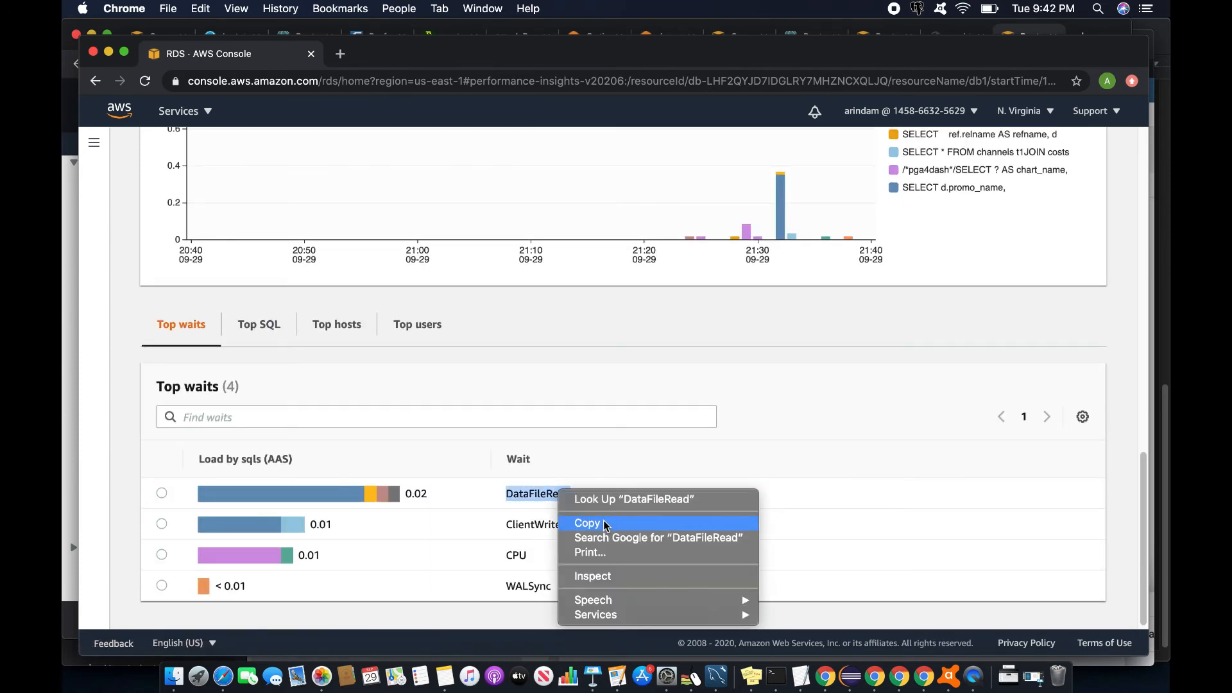
left_click(604, 524)
left_click(341, 53)
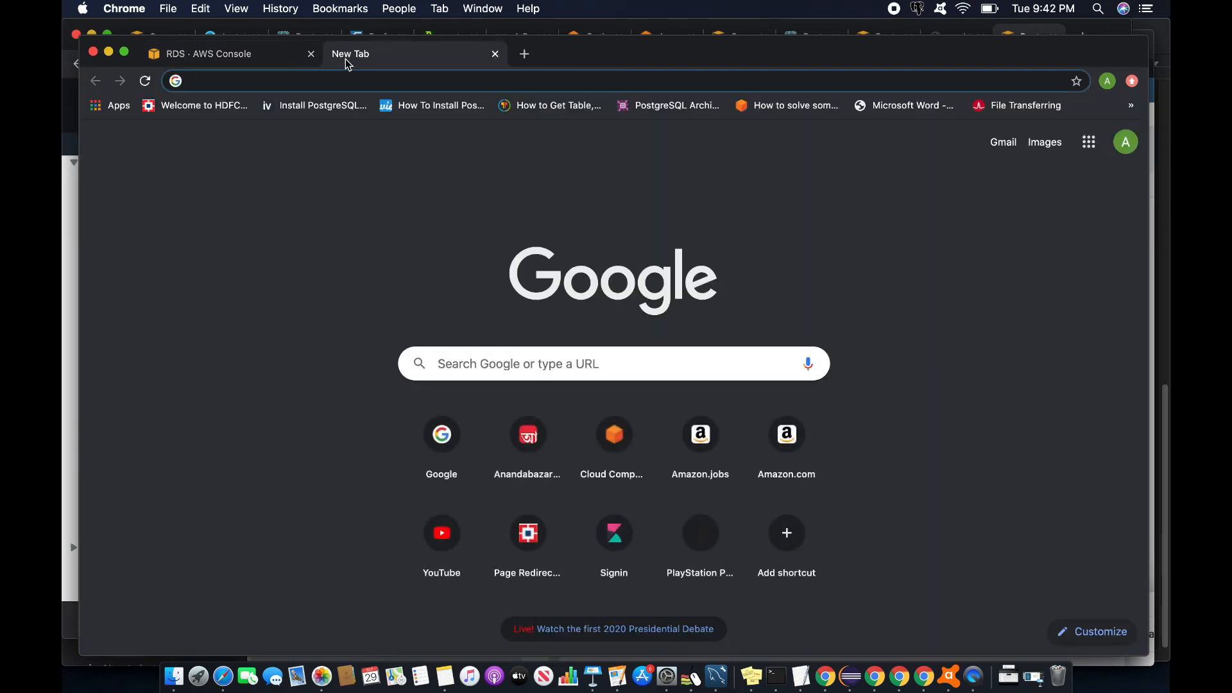
type("google.com")
key("Return")
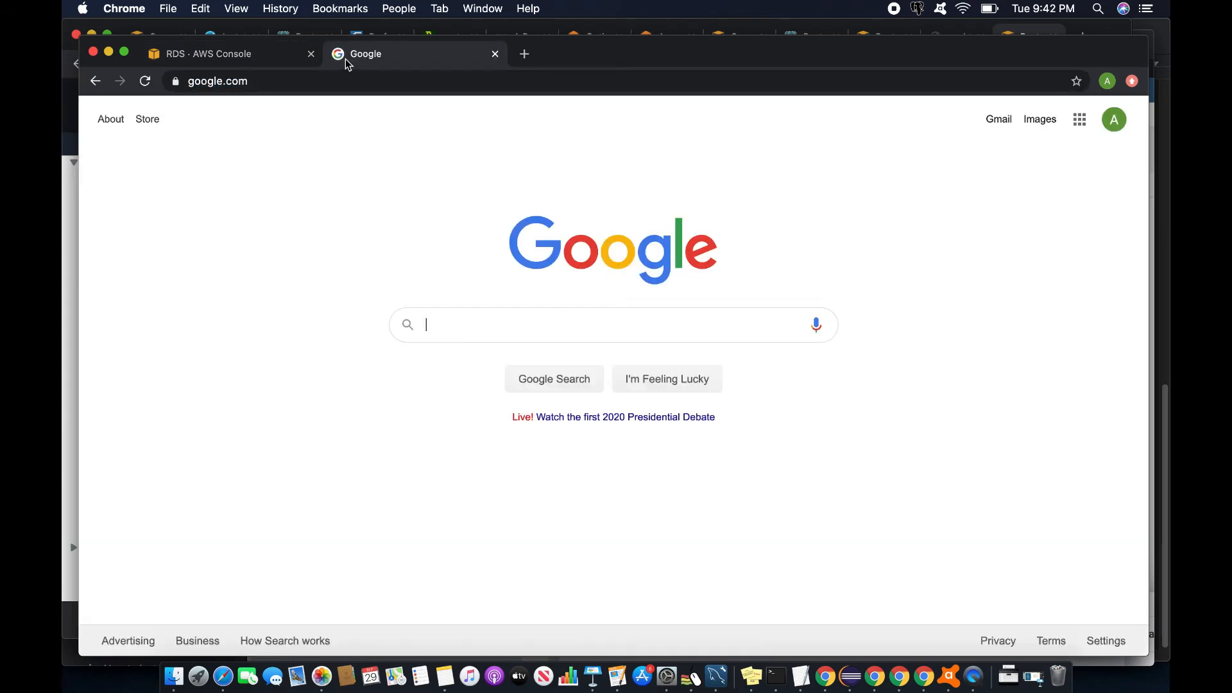
- Search Google for "DataFileRead postgress wait"
key("super+v")
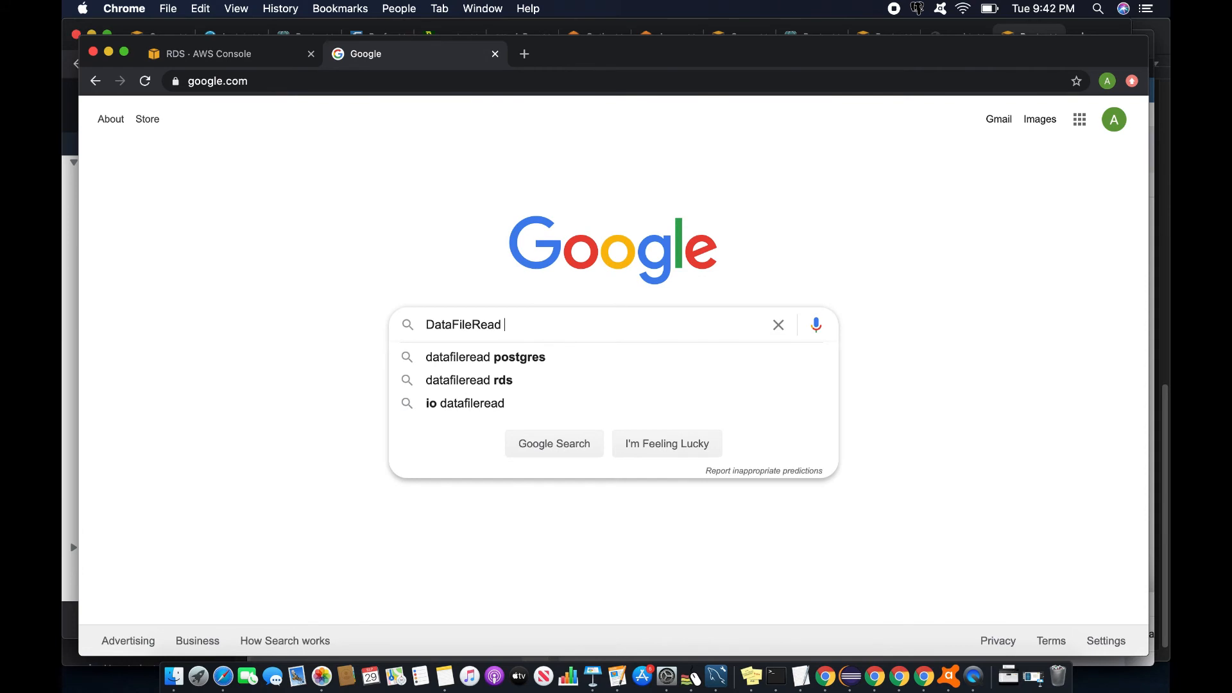
type("postg")
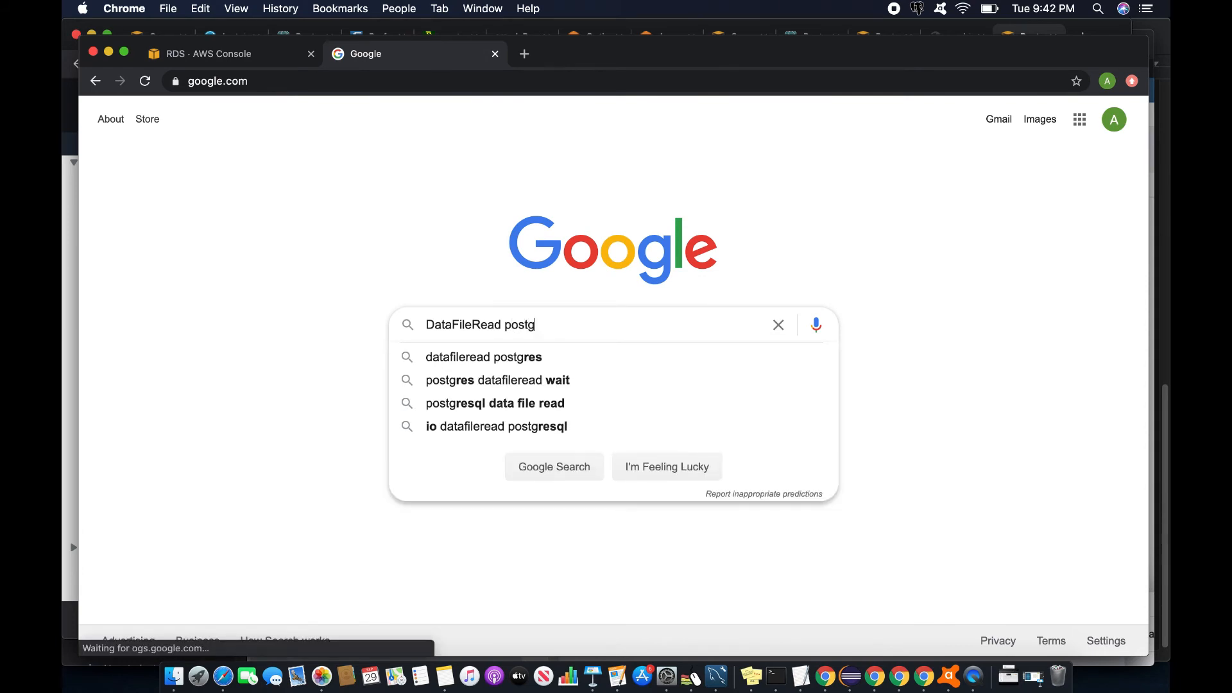
type("ress wait")
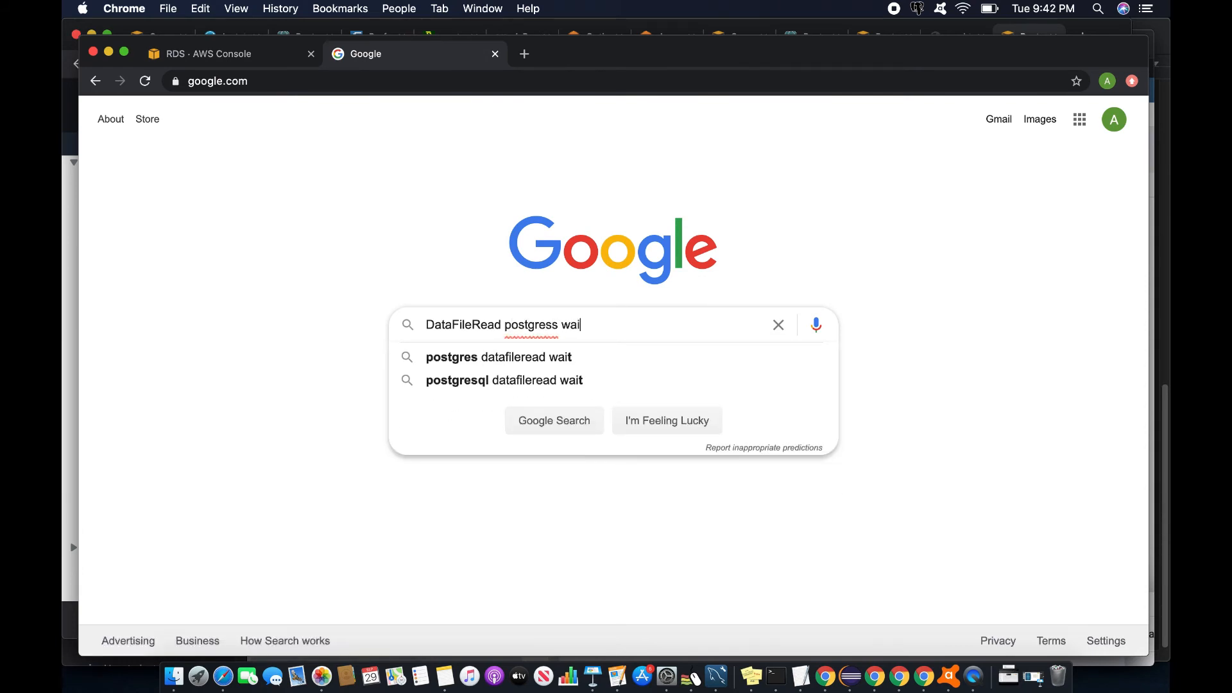
key("Return")
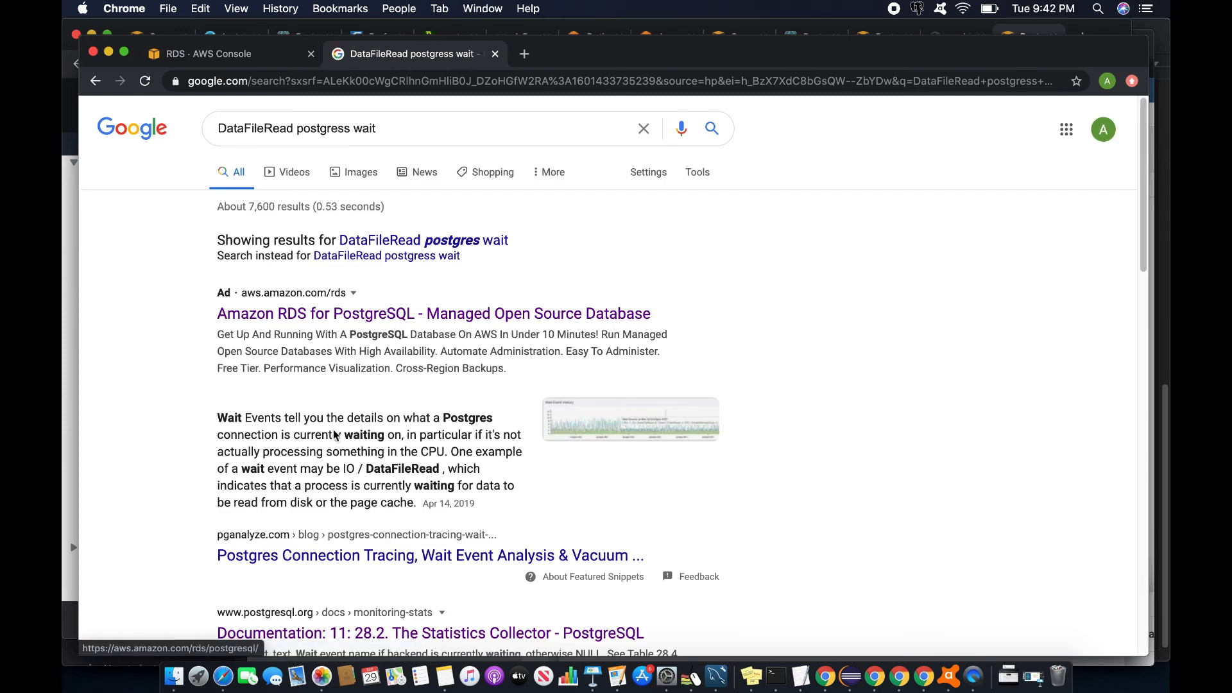
- Open the PostgreSQL 11 statistics collector documentation and find the description of the DataFileRead wait event
scroll(338, 385, "down", 3)
scroll(405, 520, "down", 1)
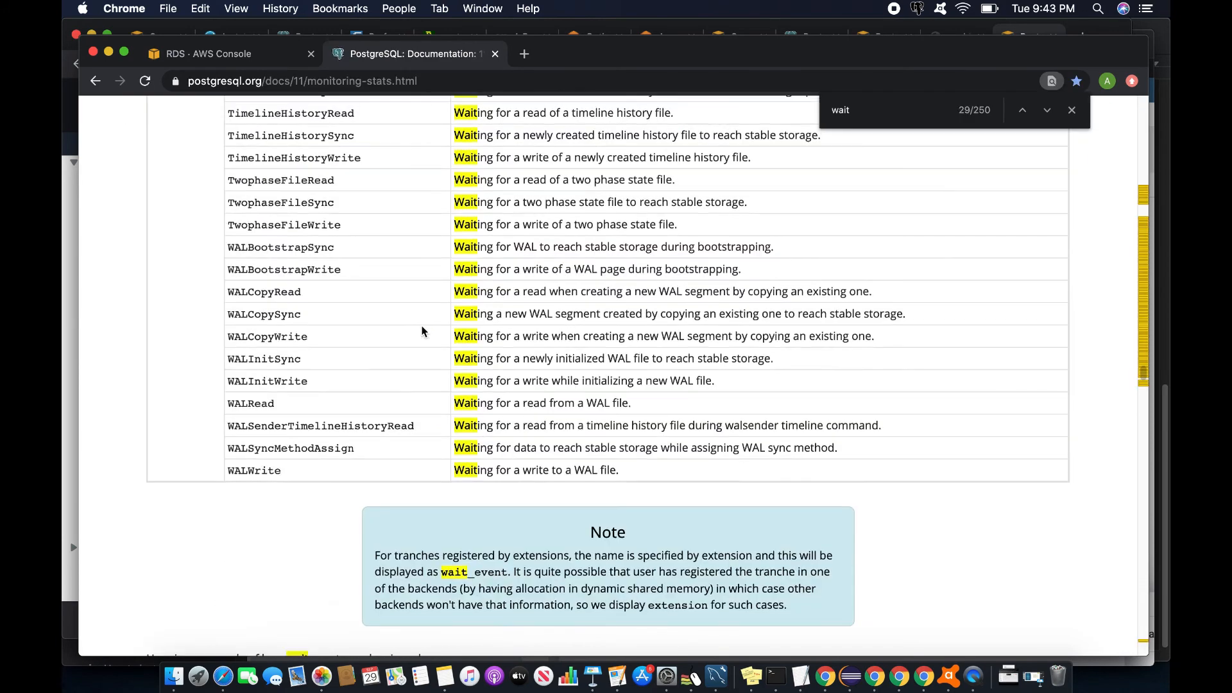
scroll(422, 333, "up", 20)
scroll(796, 134, "up", 10)
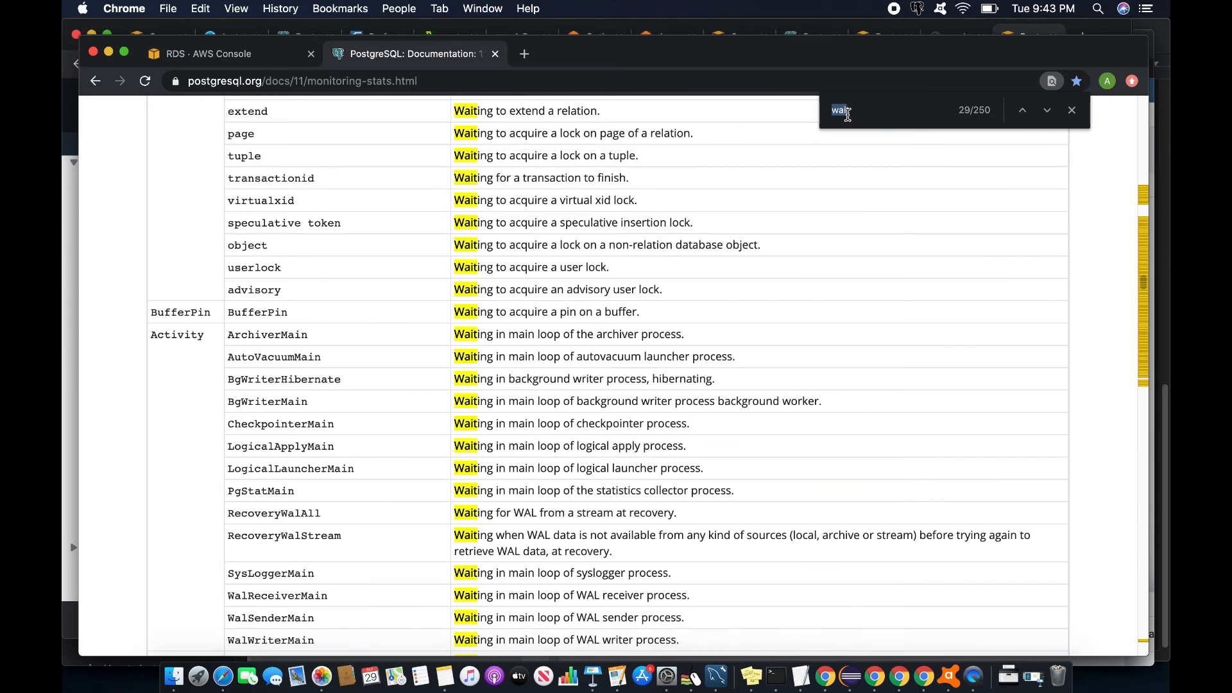
key("super+v")
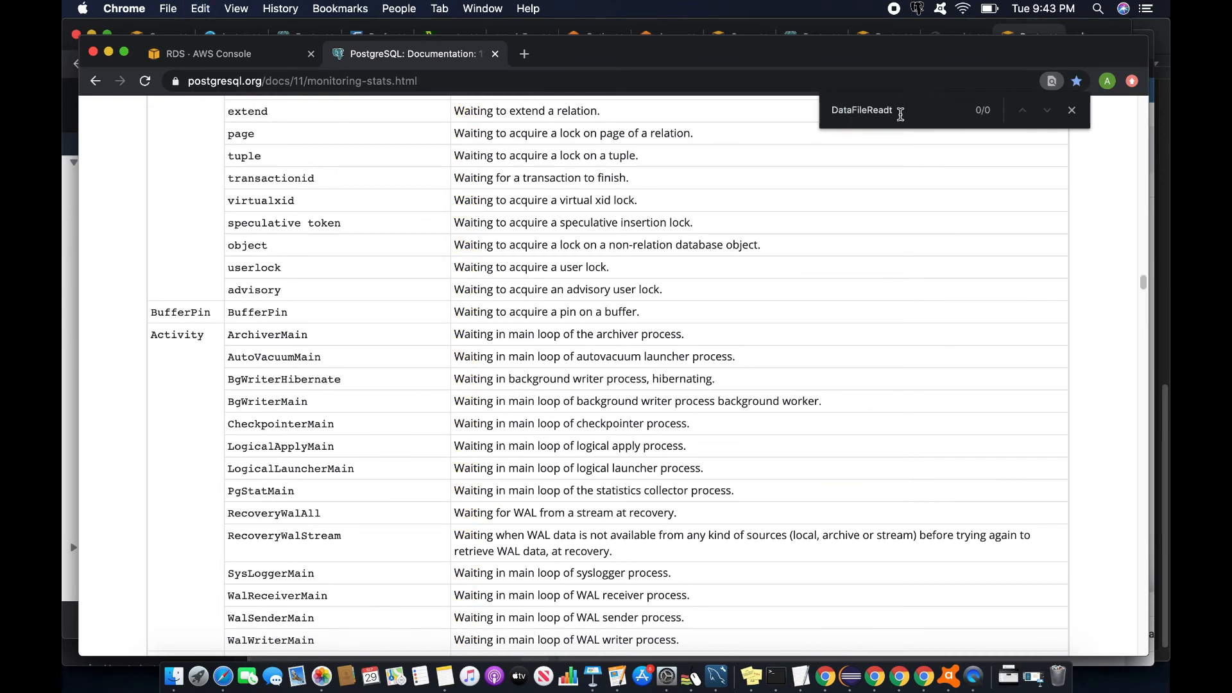
key("BackSpace")
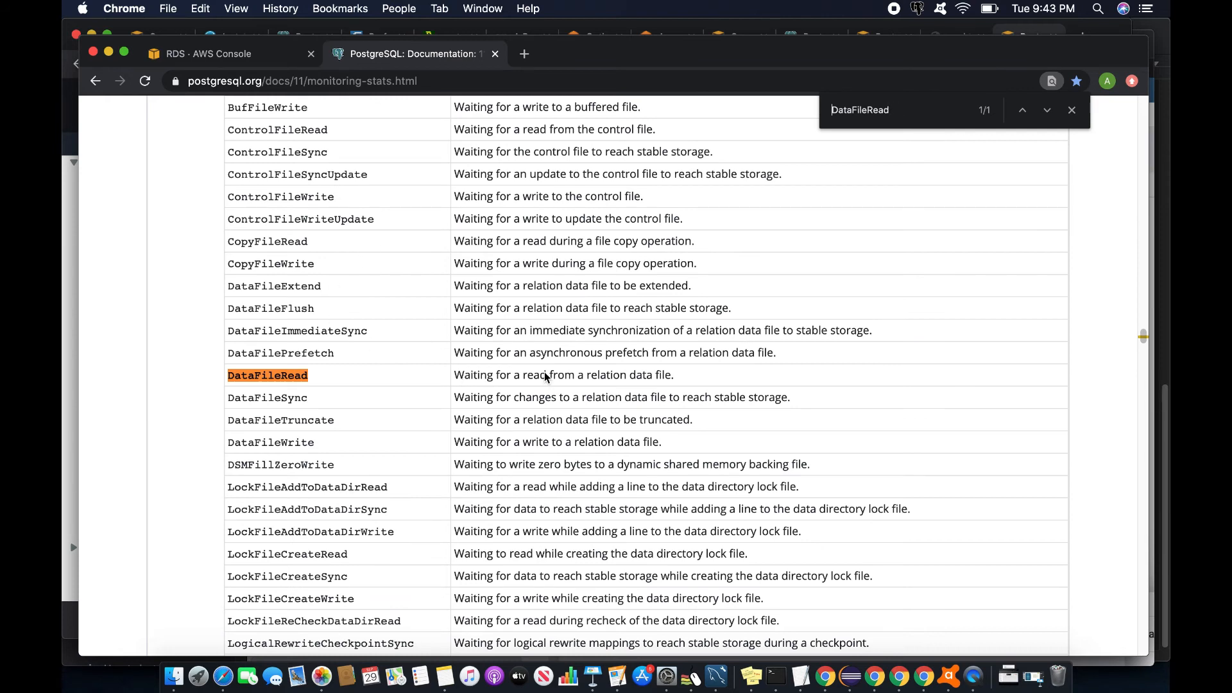
triple_click(676, 372)
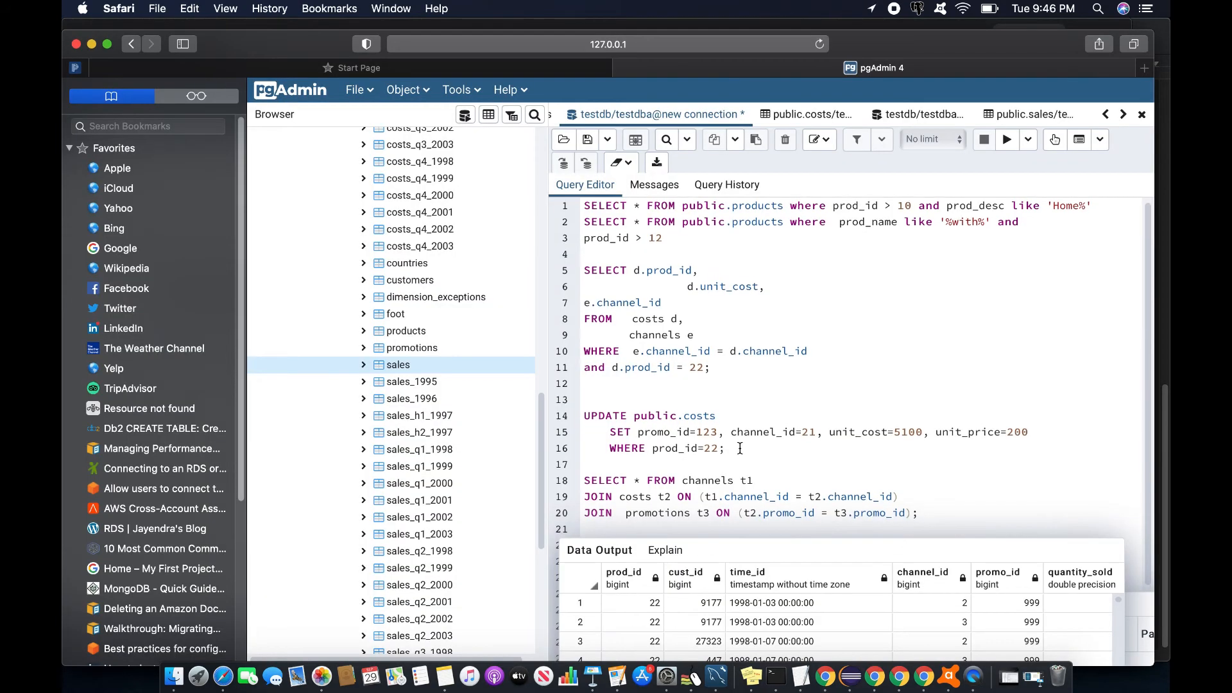
- Switch to pgAdmin, change the sales query's condition to prod_id > 20 and select the whole statement
scroll(740, 448, "down", 1)
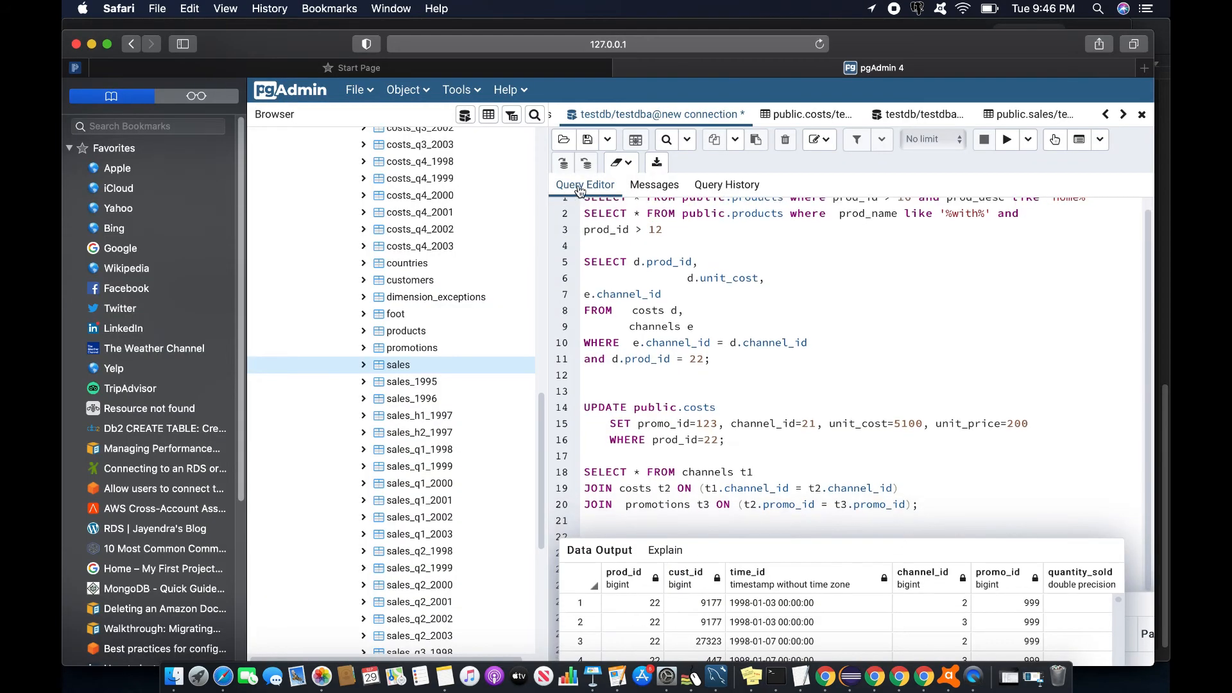
scroll(584, 191, "up", 1)
scroll(683, 409, "down", 5)
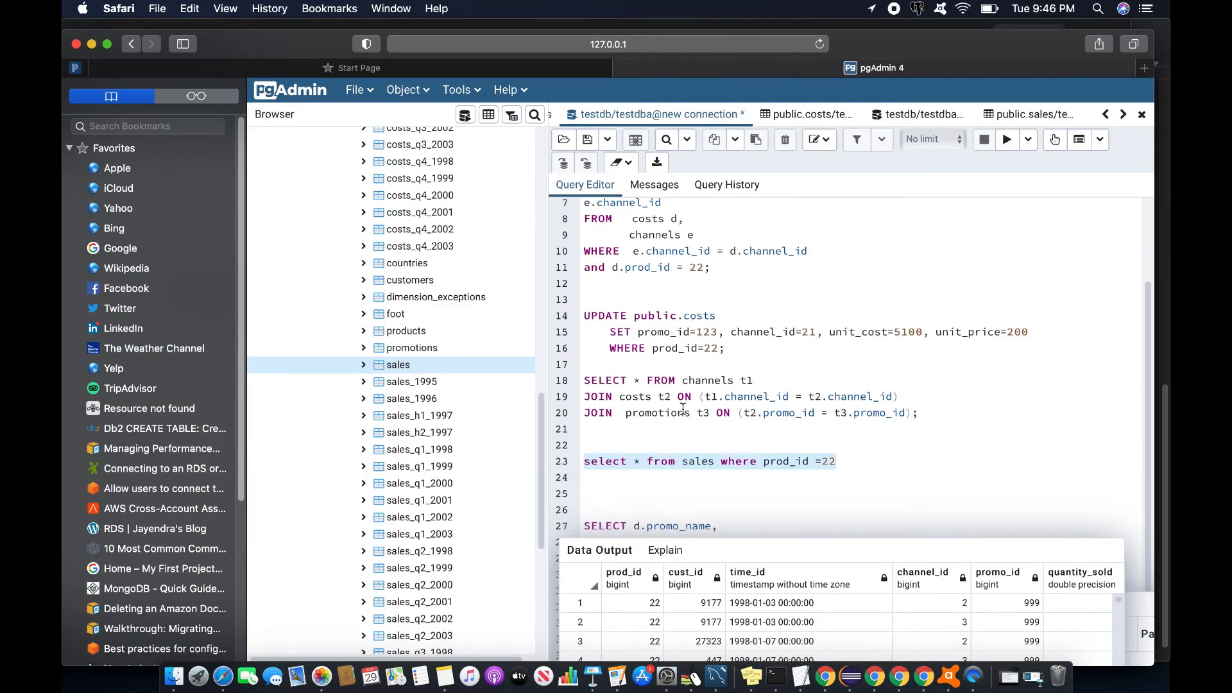
left_click(855, 463)
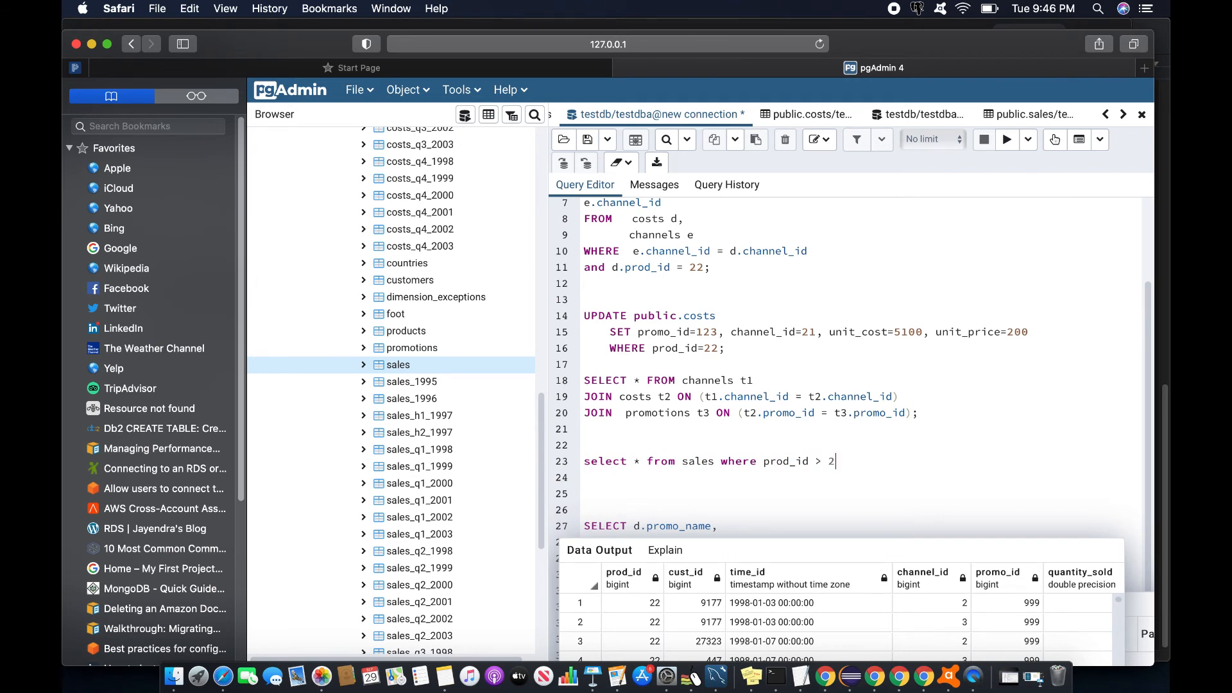
left_click_drag(872, 461, 546, 466)
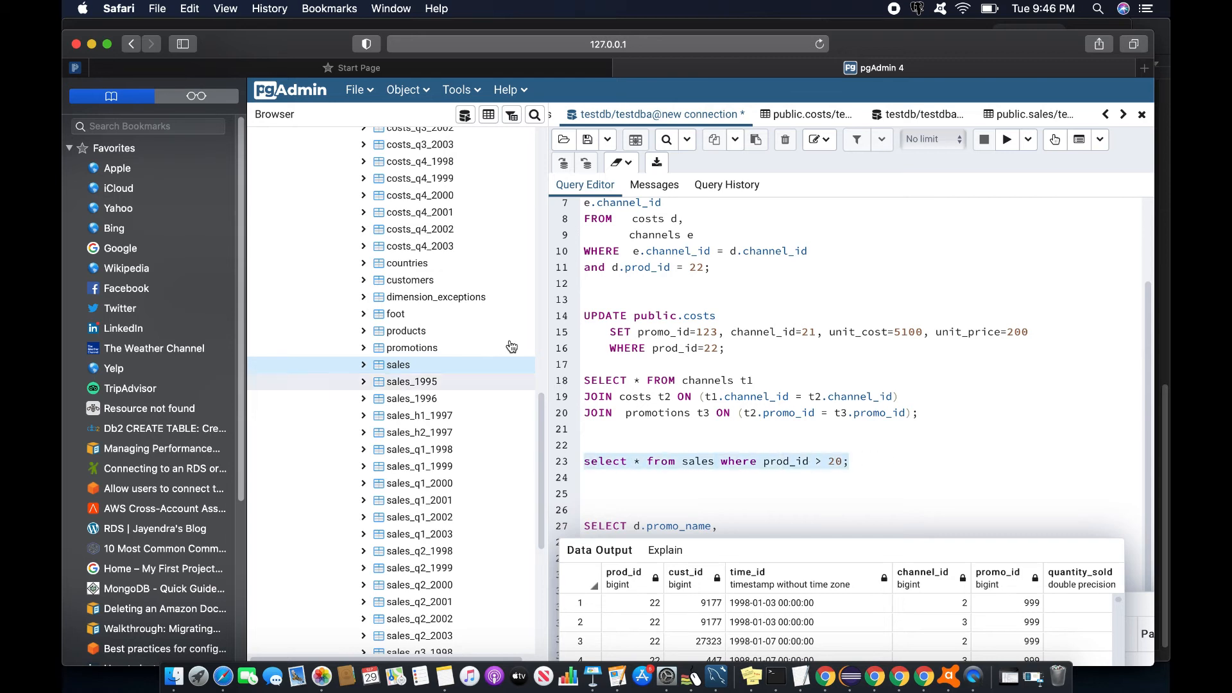
- Run the selected sales query, switch to Chrome, and list the top SQL for the past hour in Performance Insights
left_click(1006, 139)
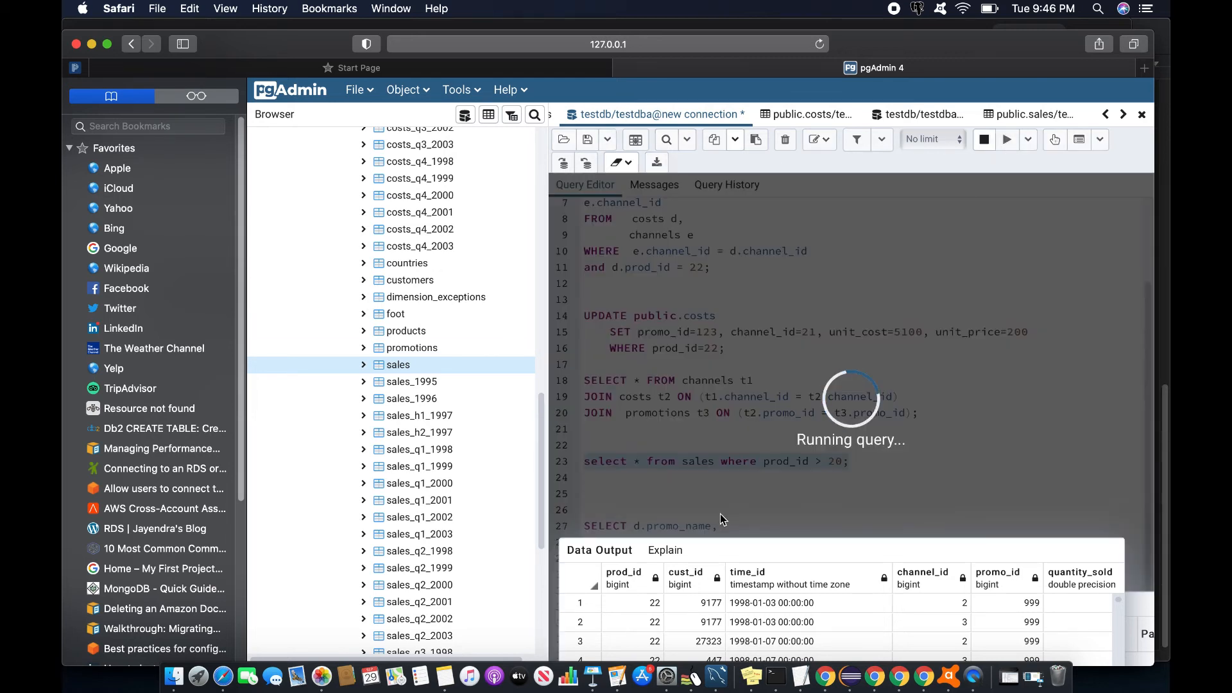
left_click(825, 679)
scroll(563, 520, "down", 5)
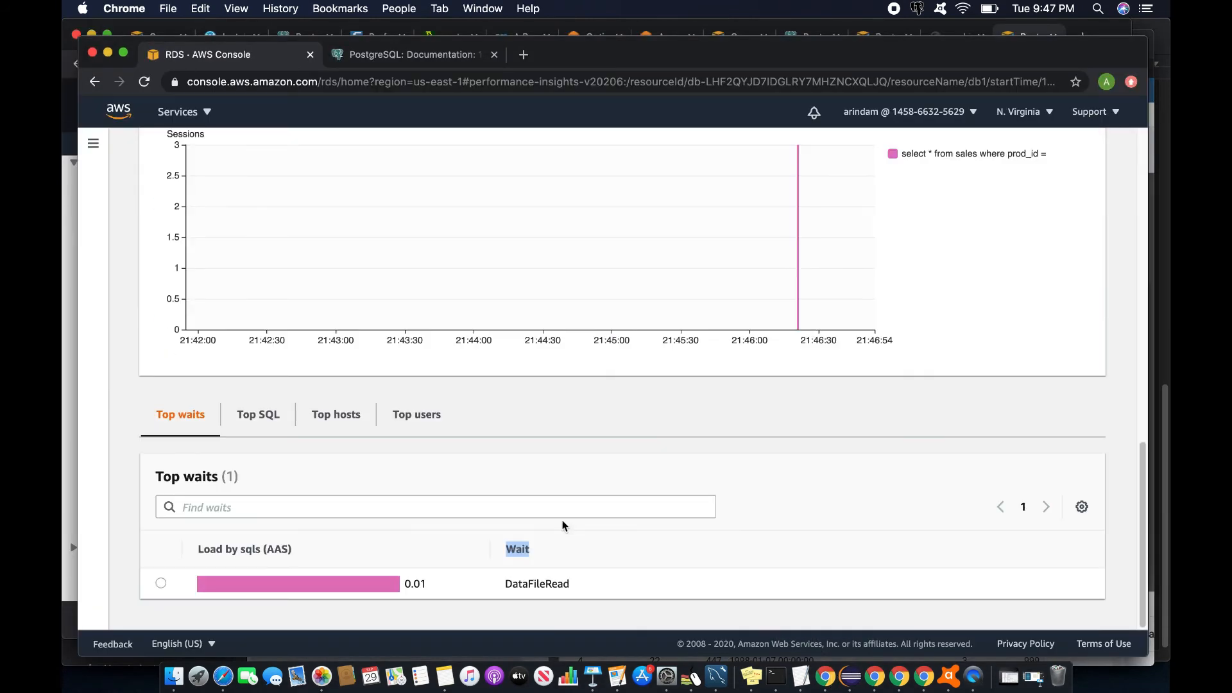
scroll(564, 520, "up", 10)
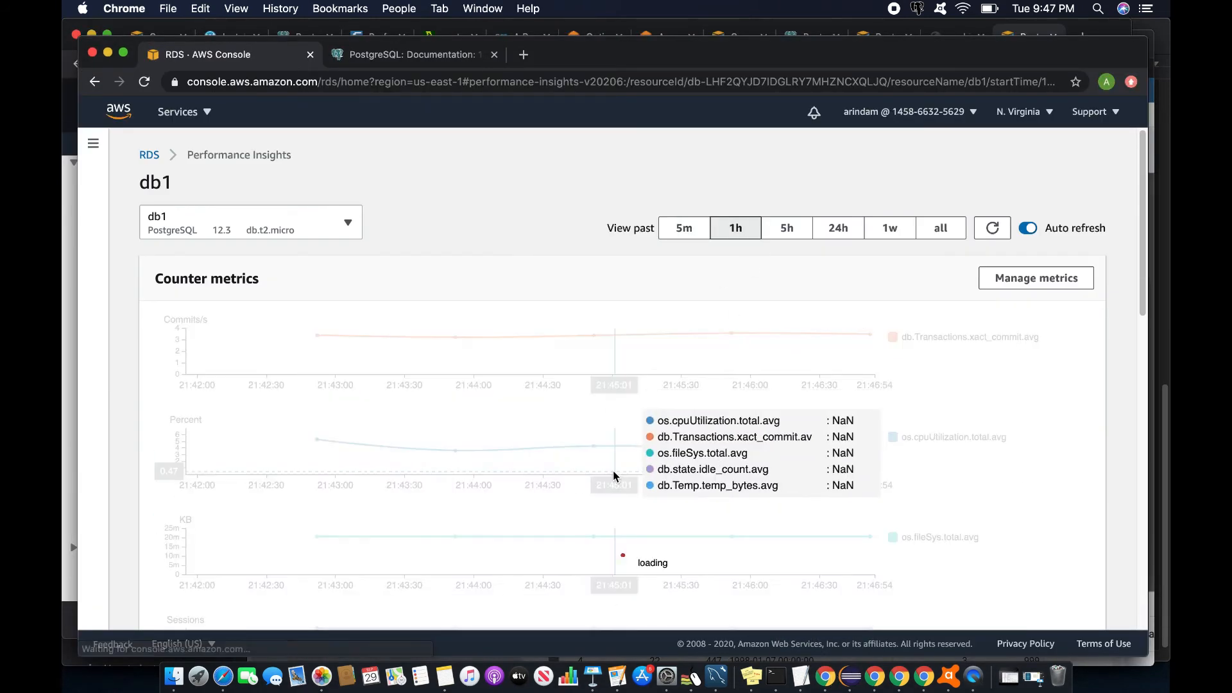
scroll(613, 471, "down", 10)
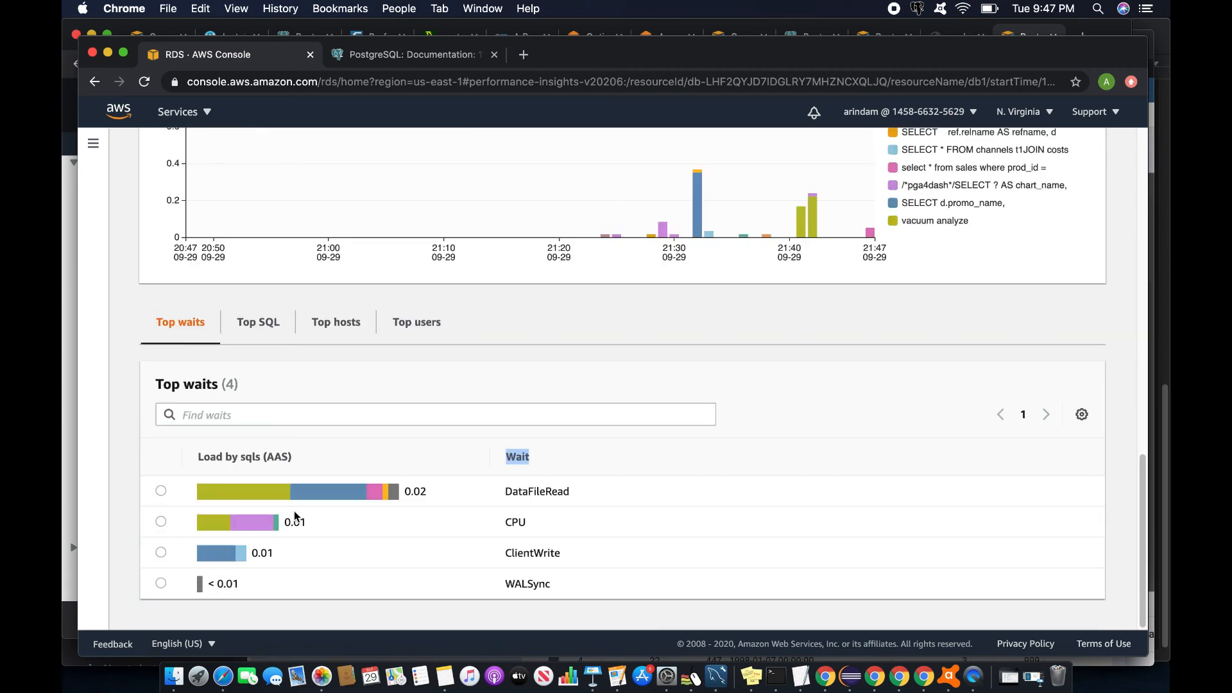
left_click(259, 322)
- Check in pgAdmin whether the sales query is still running and return to the Top SQL list in Chrome
key("super+Tab")
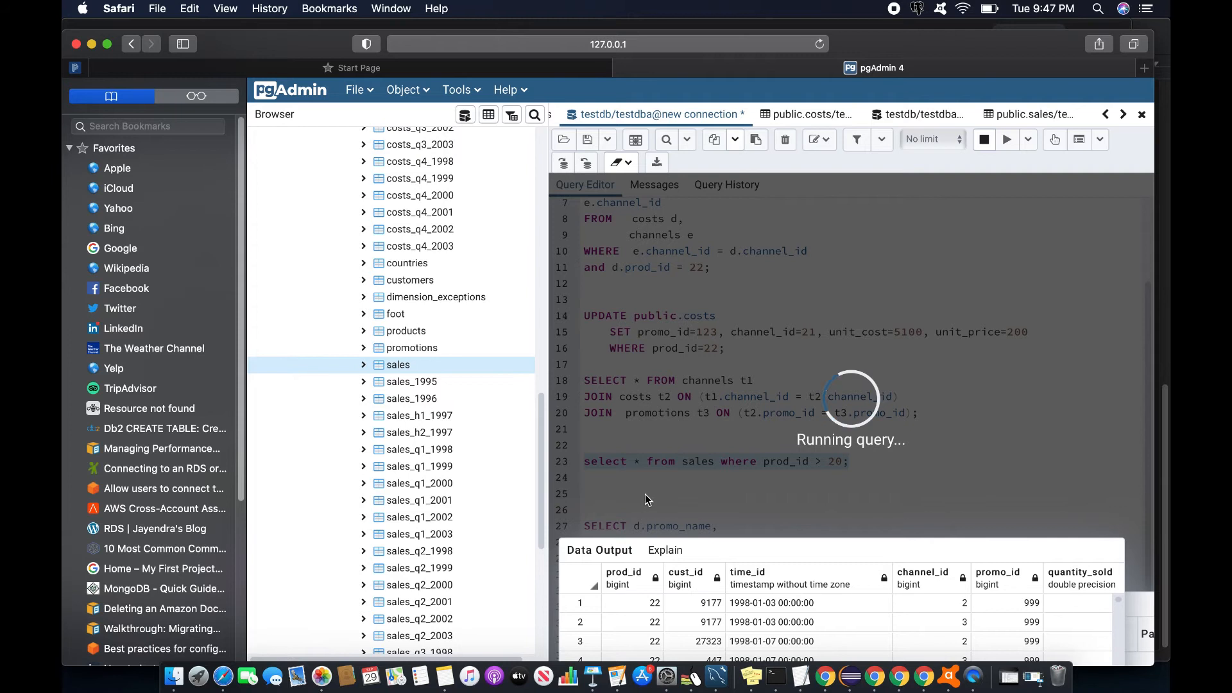
key("super+Tab")
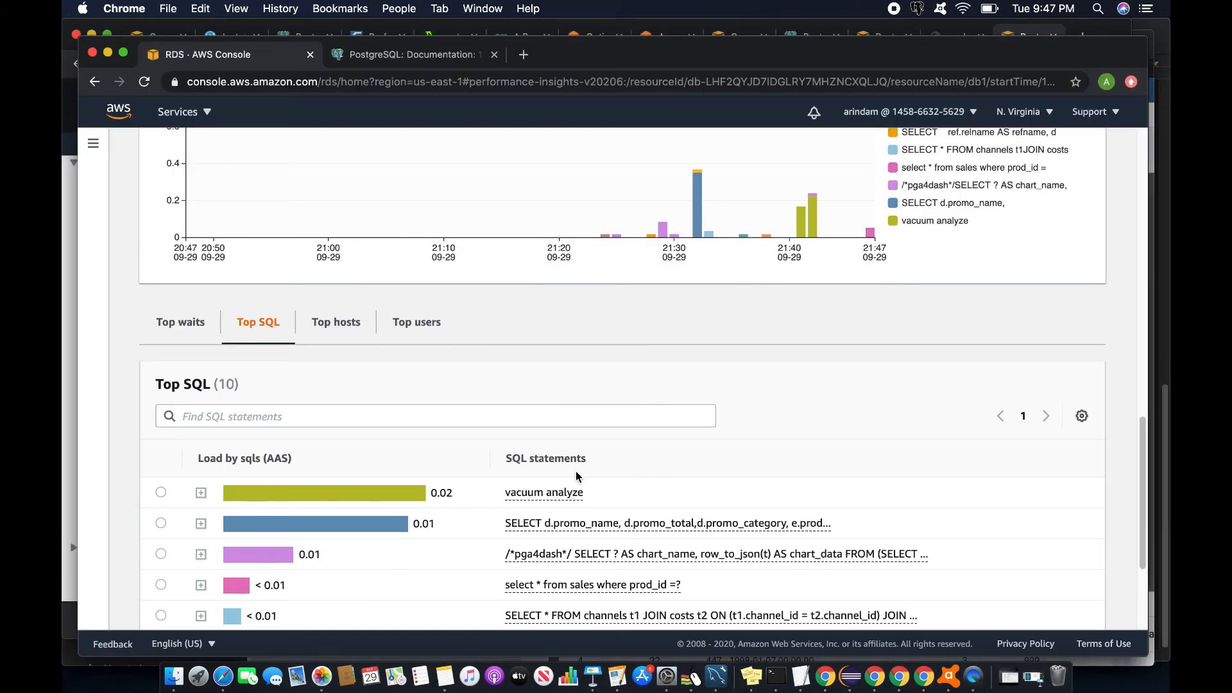
scroll(576, 477, "up", 5)
scroll(576, 477, "down", 5)
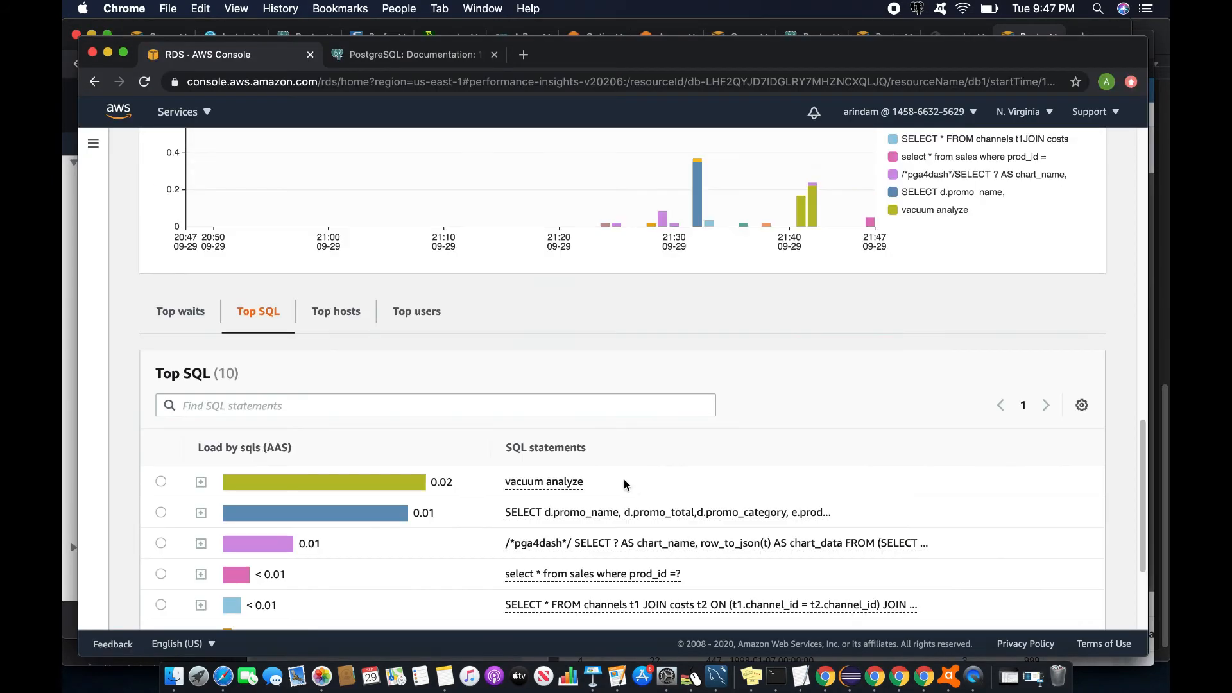
- Switch back to pgAdmin, check the sales query's run message and return to the query text
key("super+Tab")
key("super+Tab")
key("super+Tab")
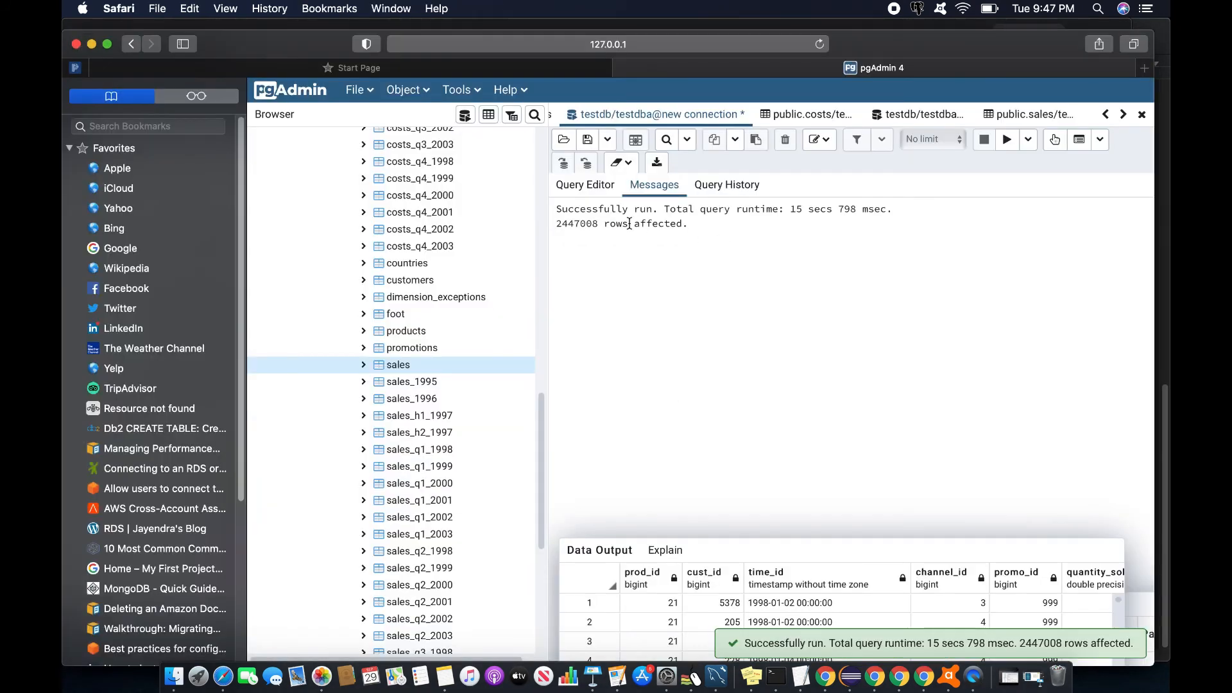
left_click(583, 186)
scroll(767, 424, "down", 5)
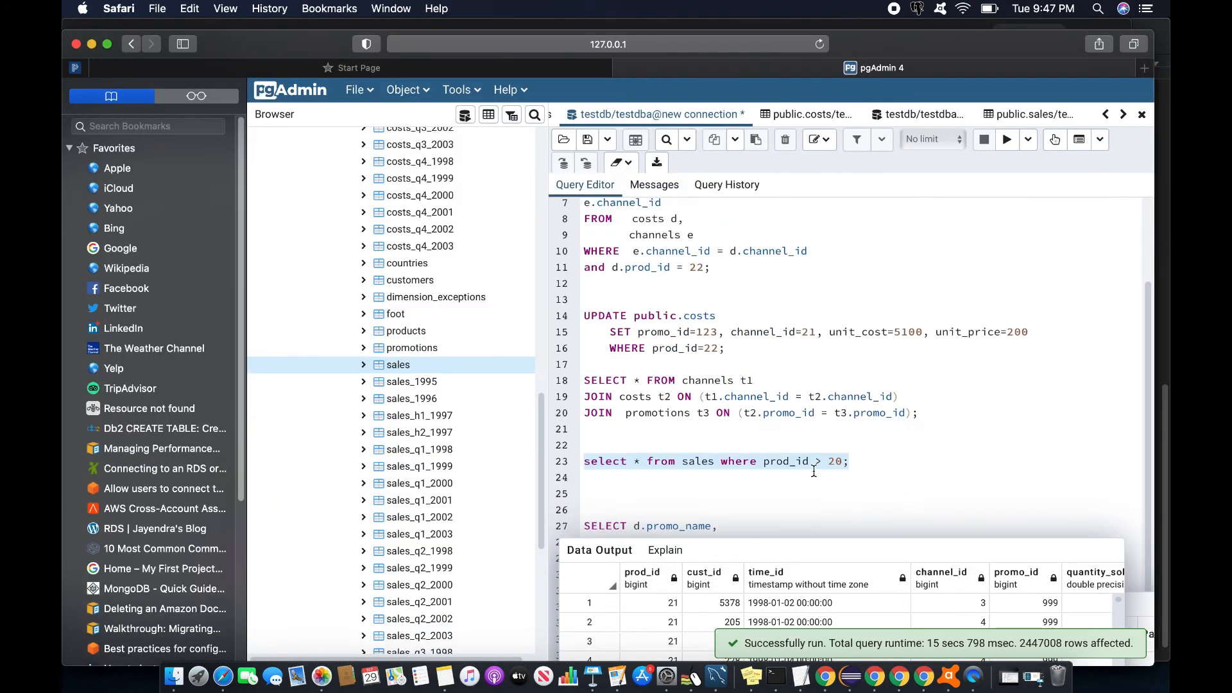
- In Performance Insights, view the past 5 minutes and zoom the database load chart to the sales query's bars starting at 21:47:00
key("super+Tab")
scroll(513, 510, "up", 15)
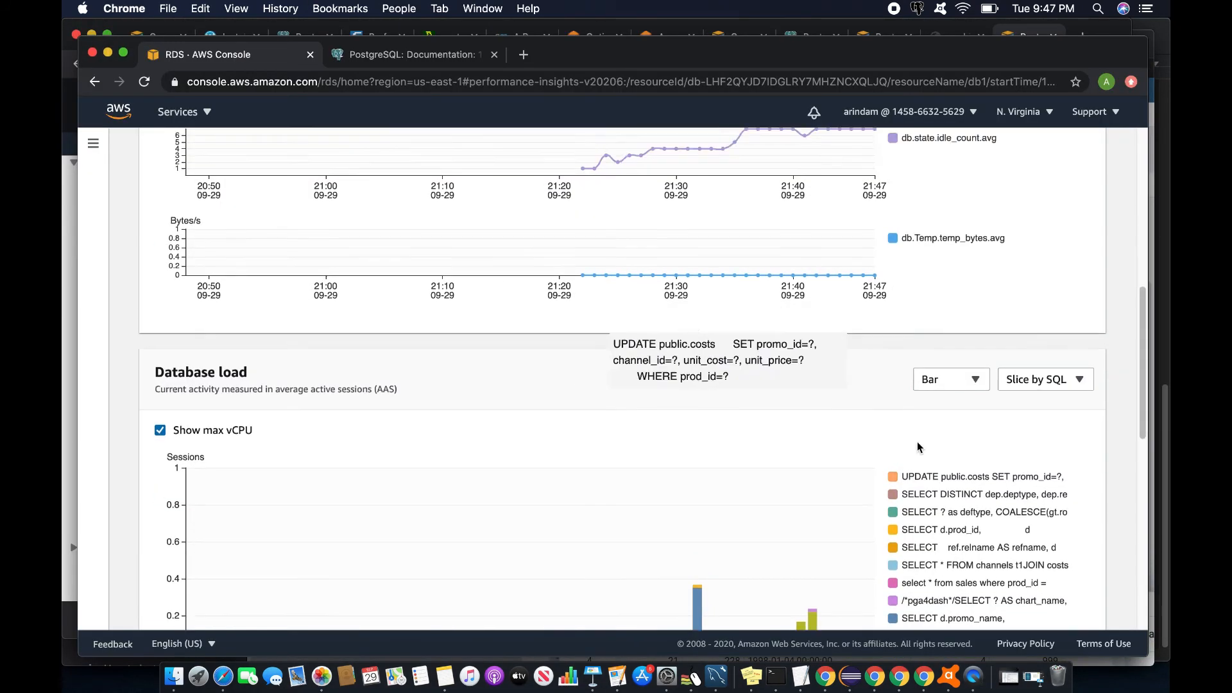
left_click(982, 212)
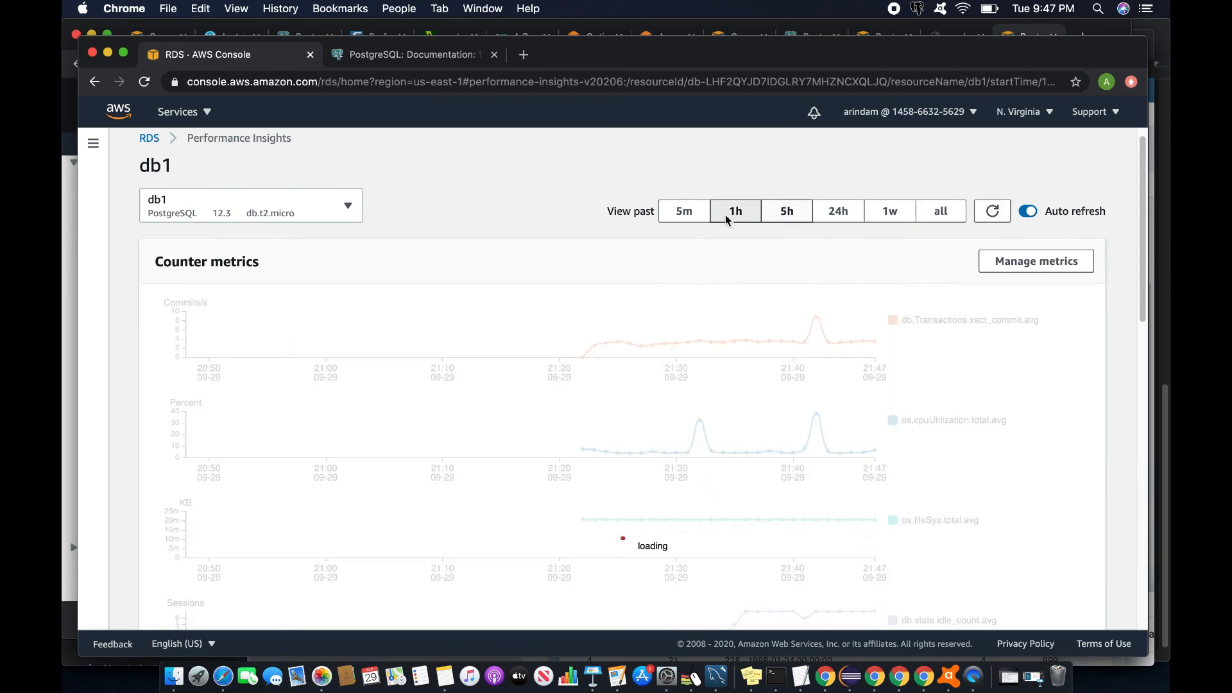
left_click(691, 212)
scroll(698, 437, "down", 15)
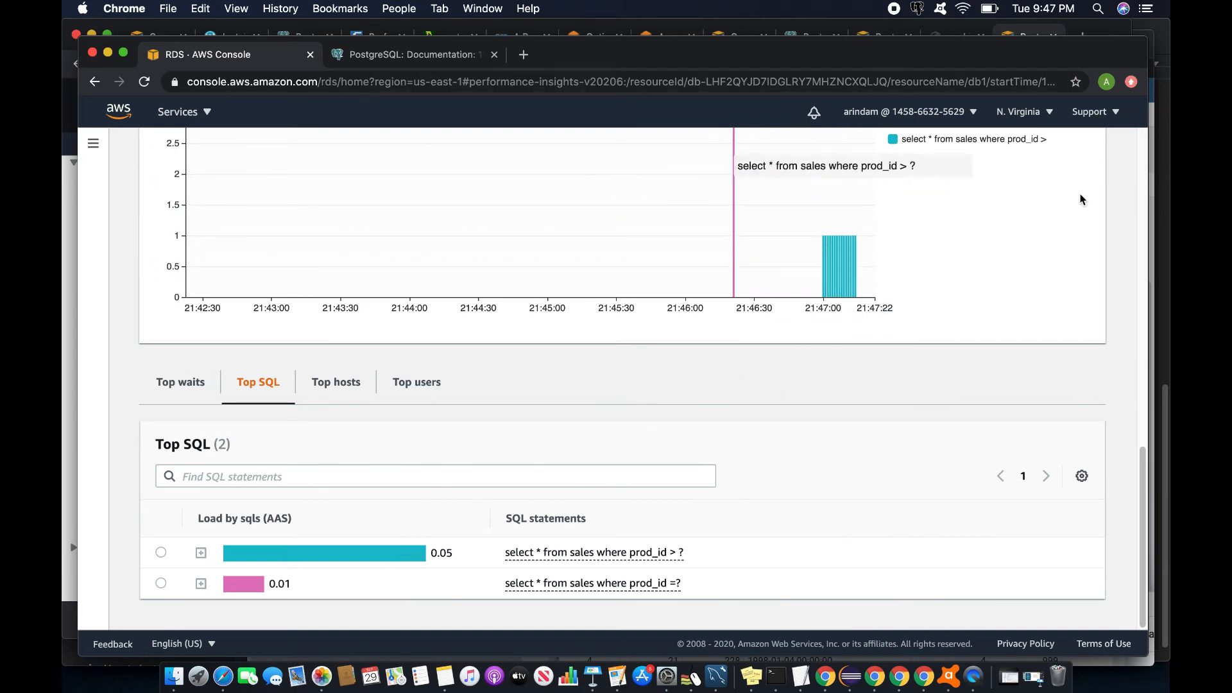
left_click_drag(824, 236, 868, 287)
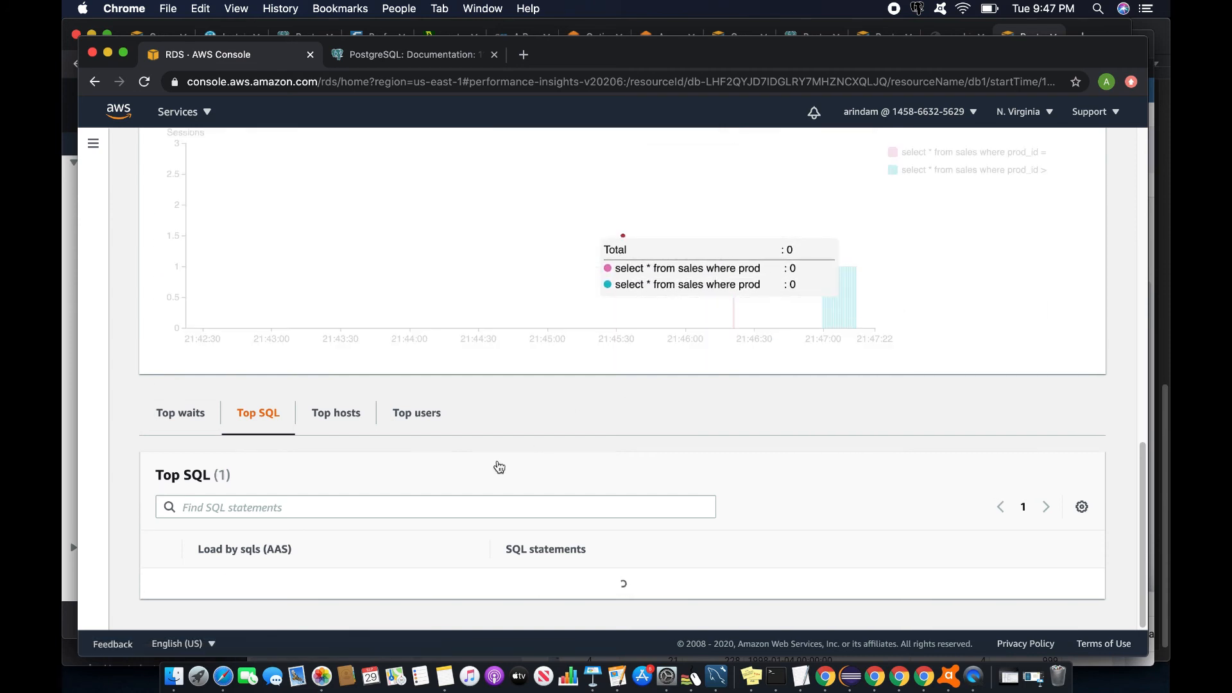
- Open the top waits for the zoomed period and copy the ClientWrite wait name
scroll(548, 511, "up", 5)
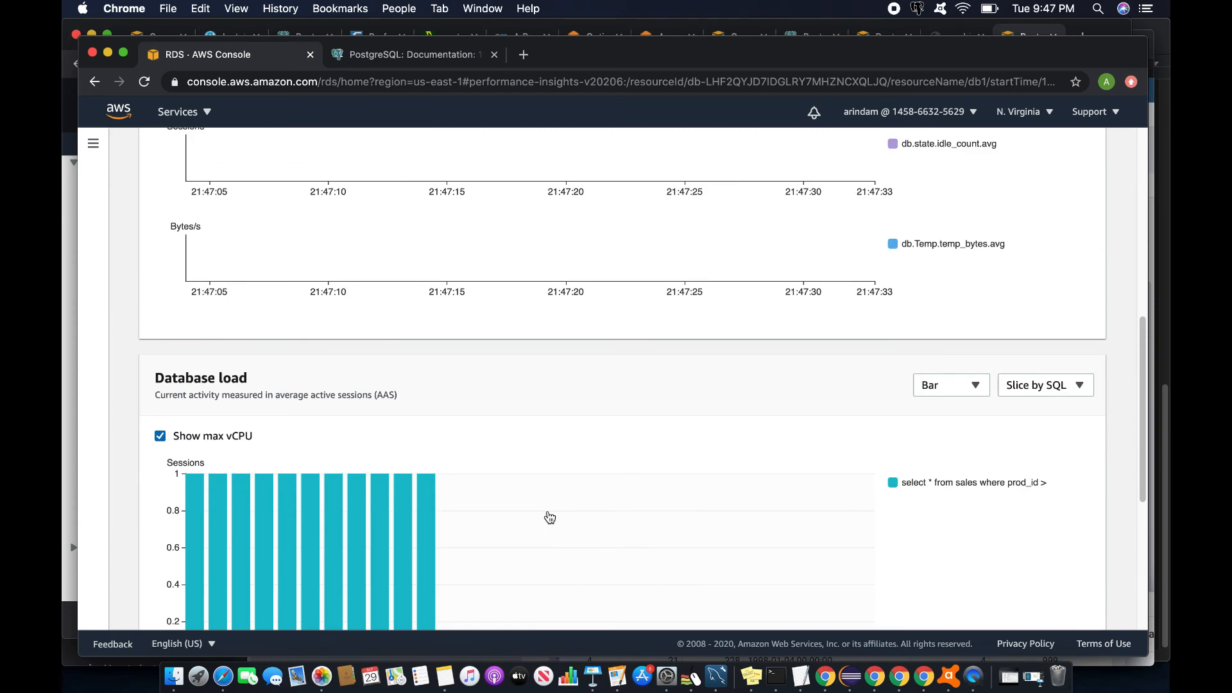
scroll(550, 517, "down", 5)
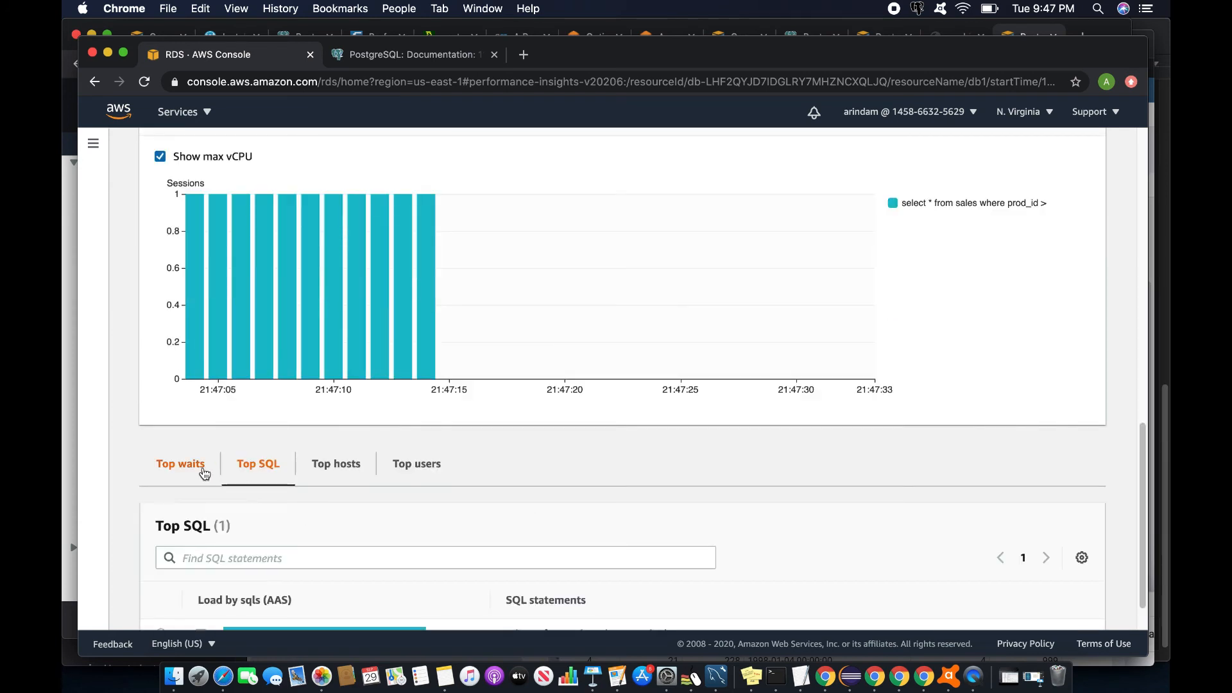
scroll(525, 486, "down", 2)
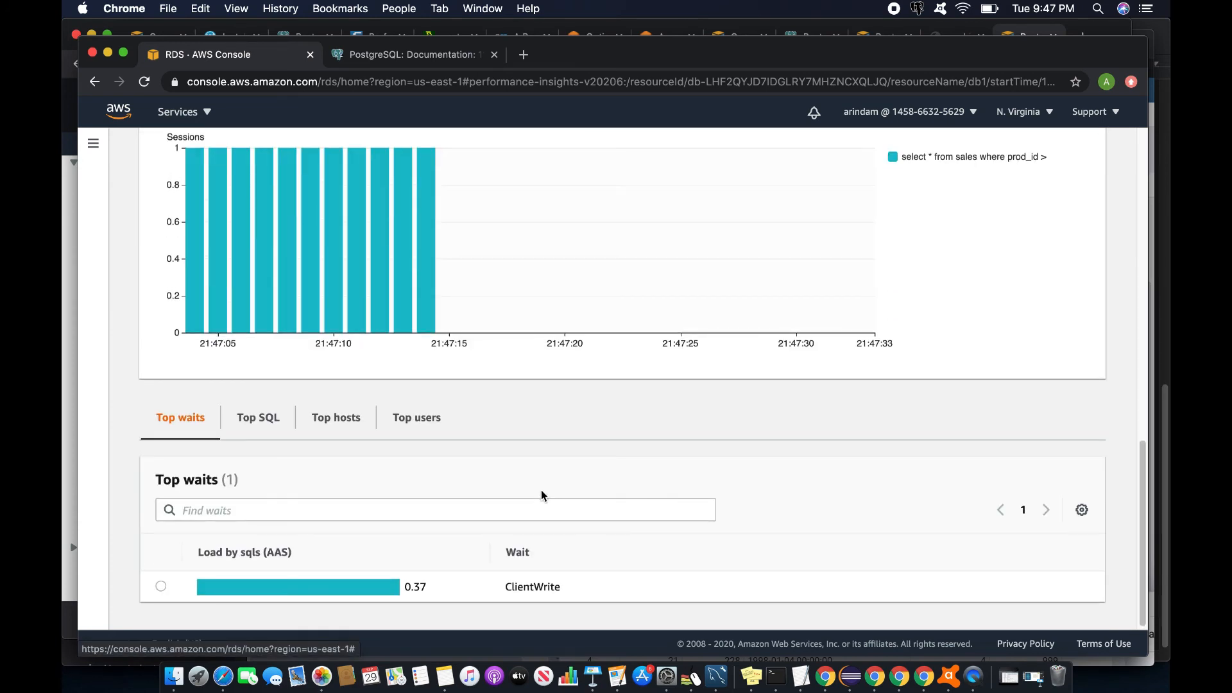
left_click_drag(547, 587, 560, 588)
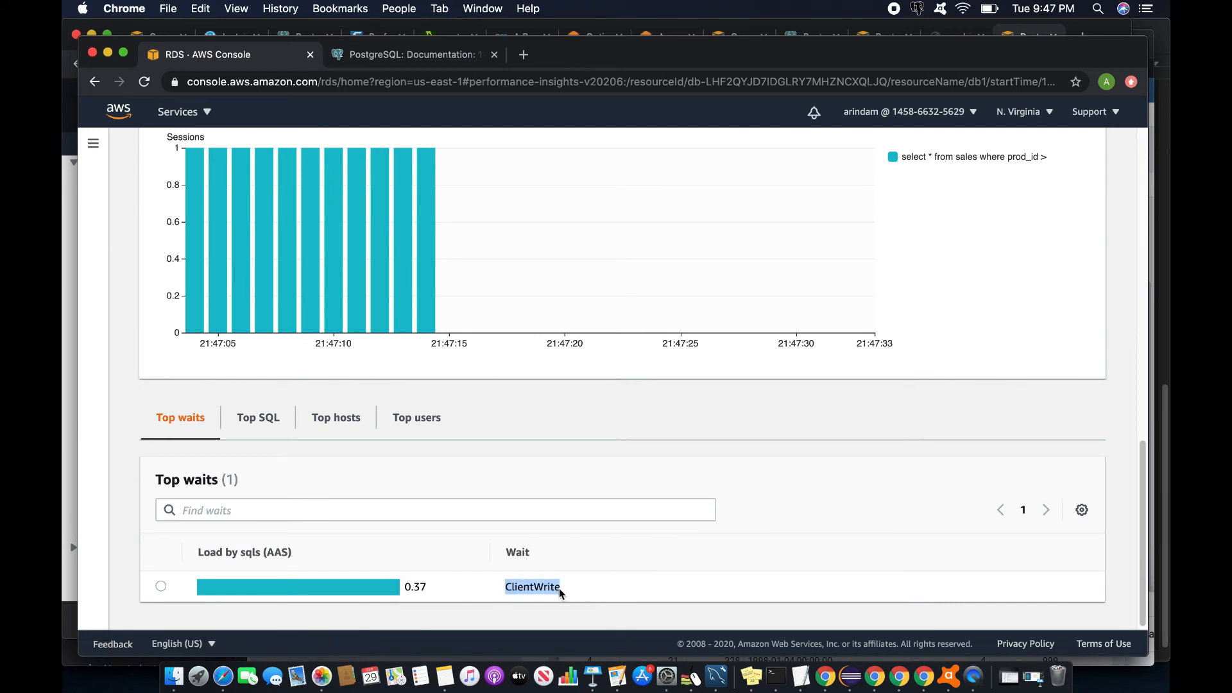
right_click(560, 588)
left_click(587, 556)
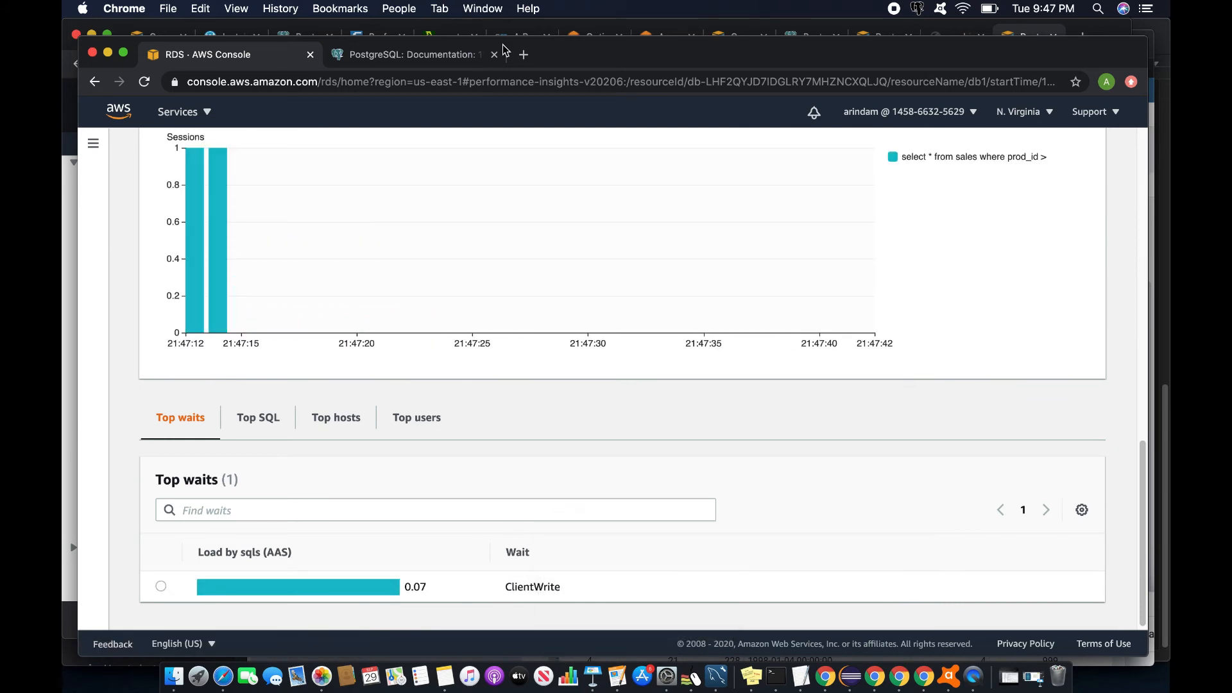
- Try to find the copied wait name in the PostgreSQL documentation, clear the search text and return to Performance Insights
left_click(419, 54)
key("super+f")
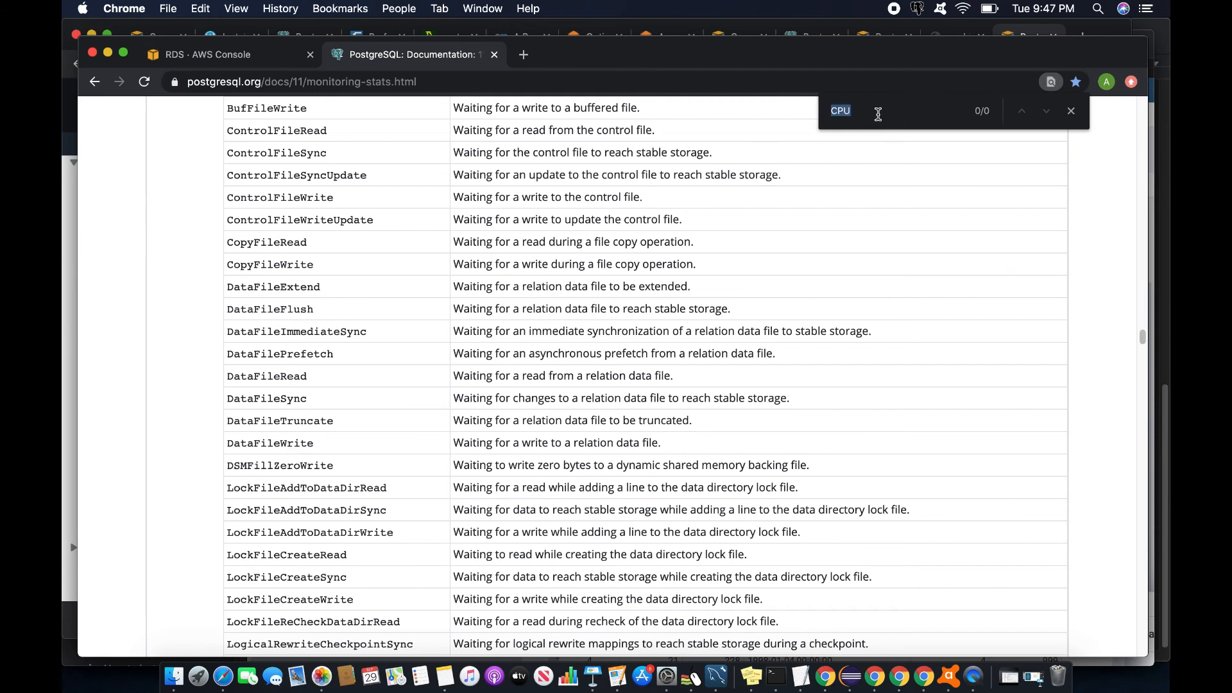
key("super+v")
key("BackSpace")
key("BackSpace")
key("BackSpace")
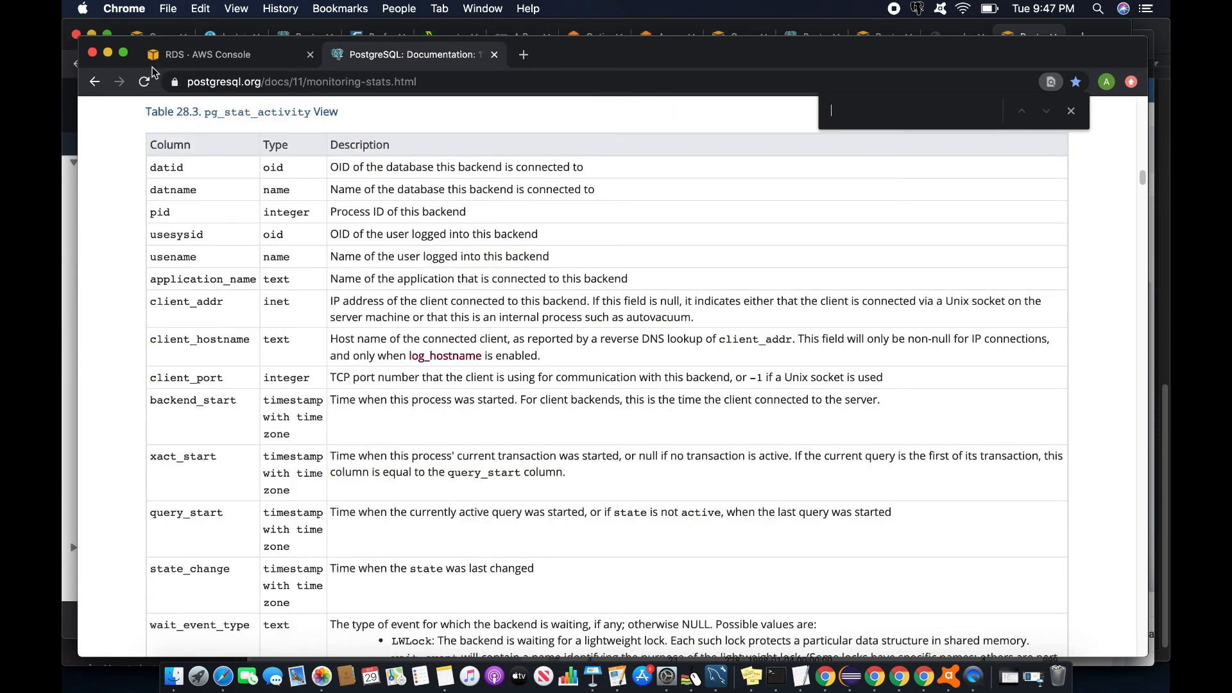
left_click(166, 55)
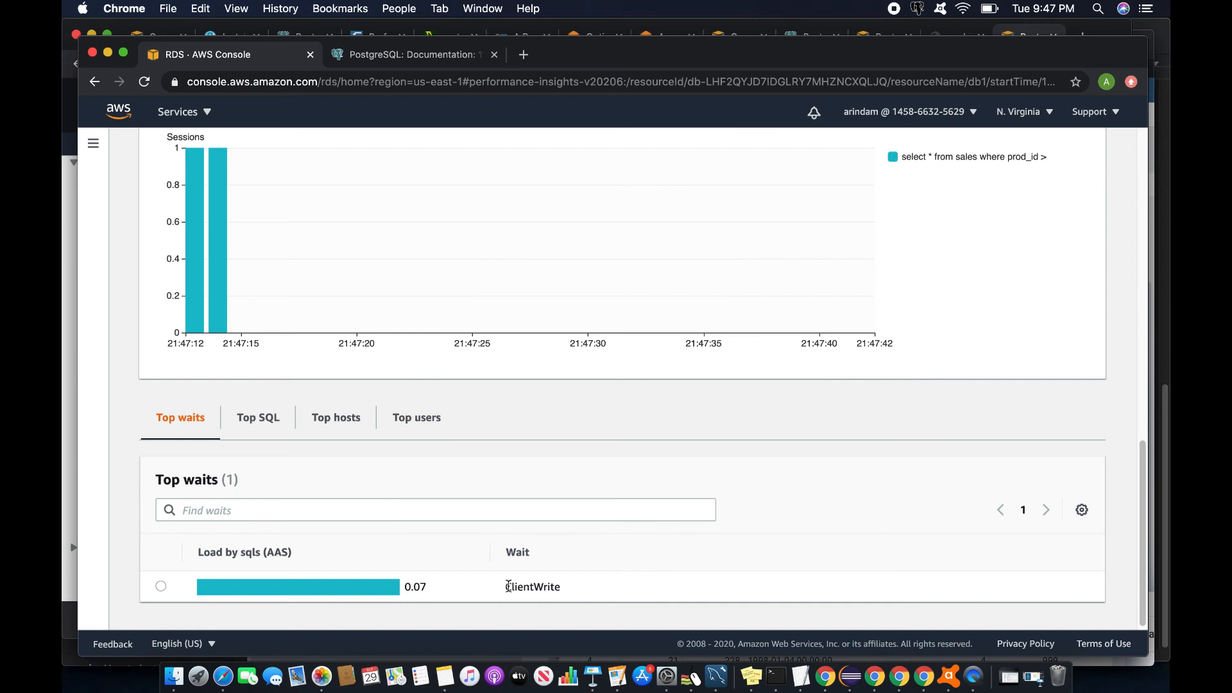
- Copy the ClientWrite wait name again and go back to the PostgreSQL documentation page
left_click_drag(508, 586, 569, 586)
right_click(569, 586)
left_click(581, 554)
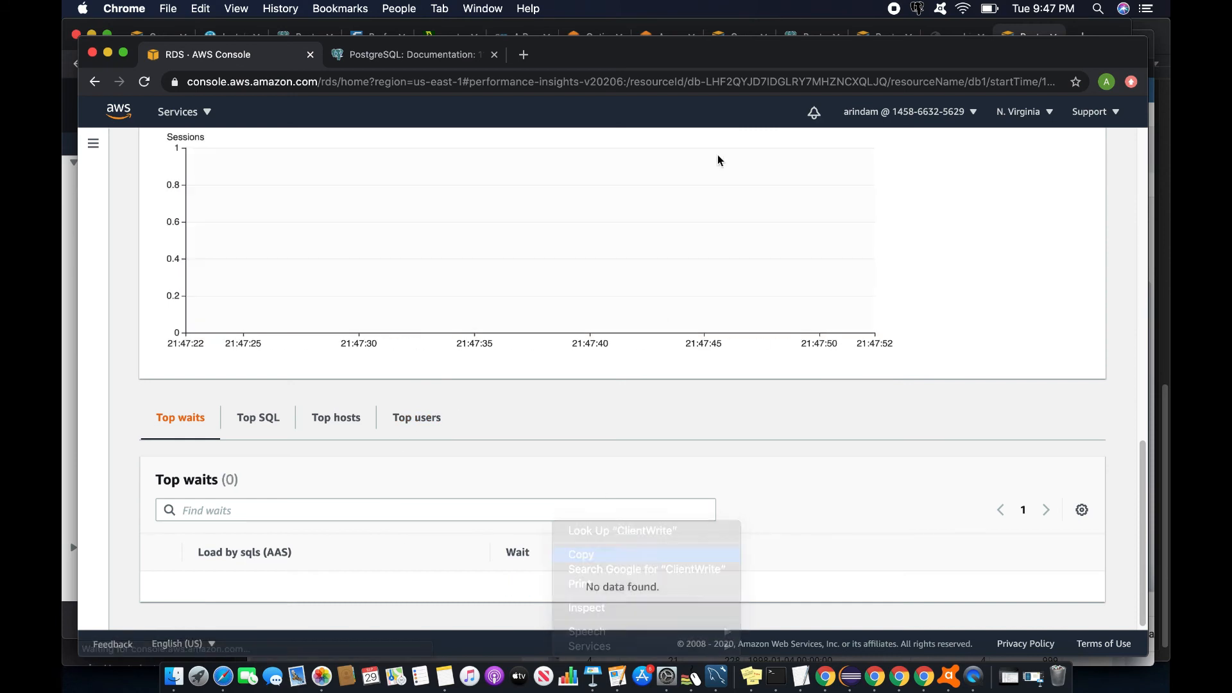
left_click(387, 51)
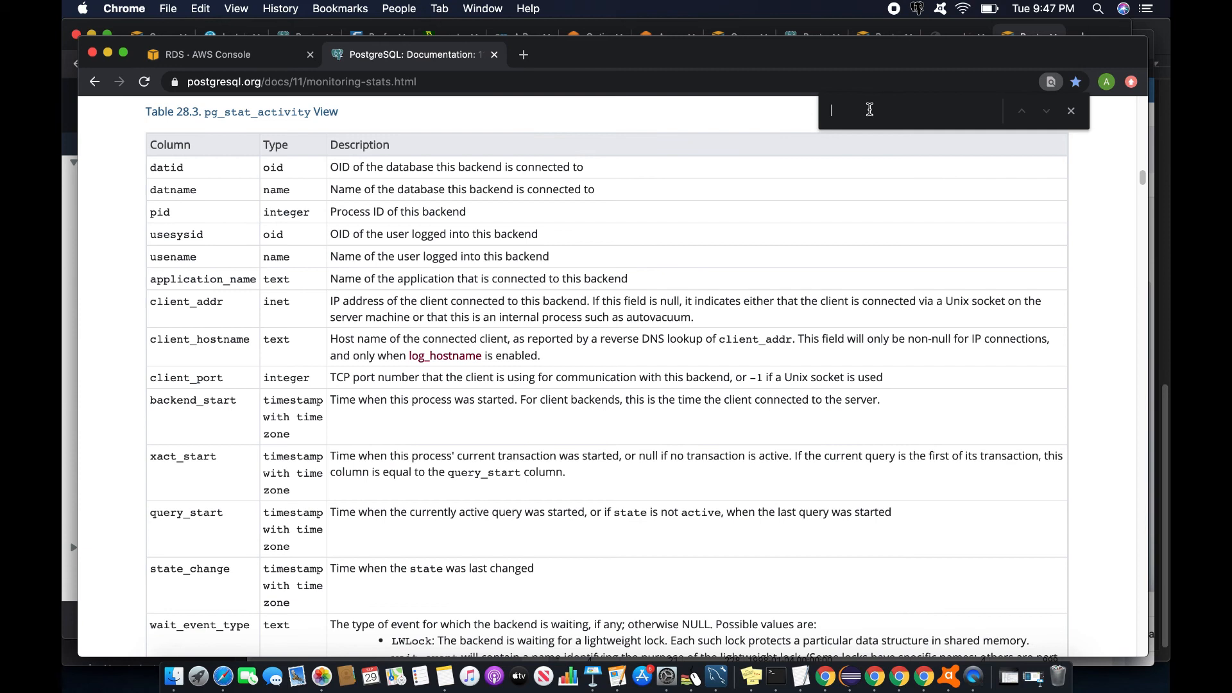
- Search the PostgreSQL documentation page for ClientWrite and highlight the description of that wait event
key("super+v")
key("BackSpace")
key("BackSpace")
key("BackSpace")
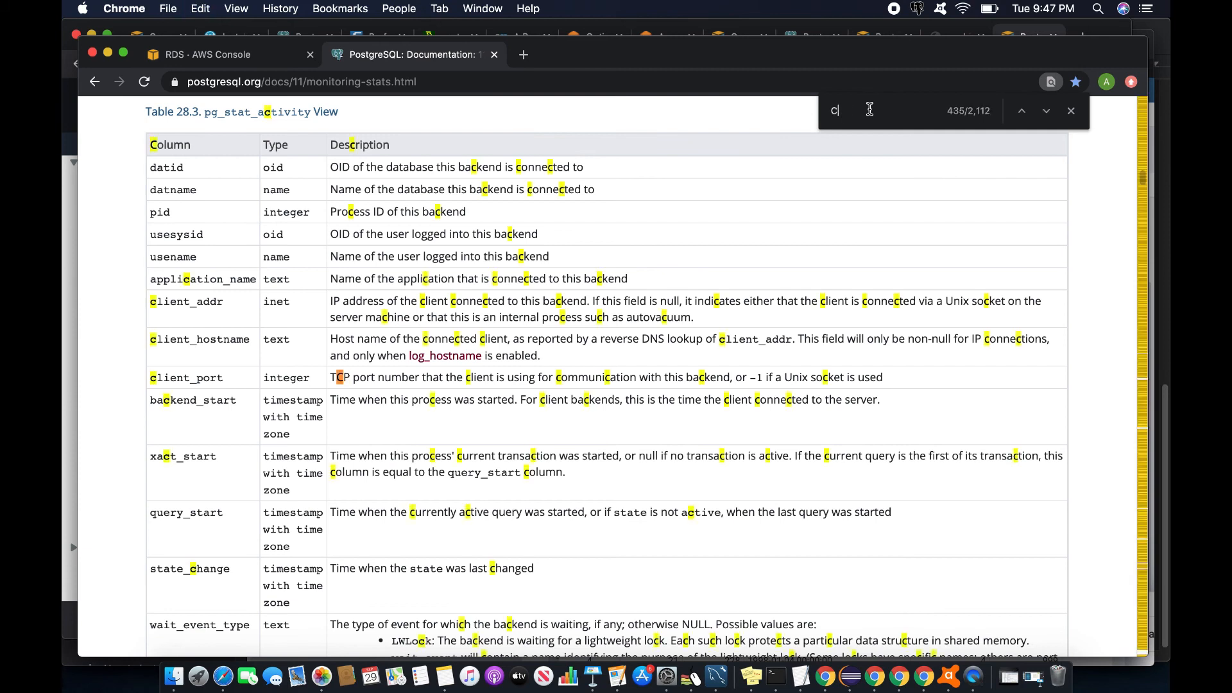
type("Client")
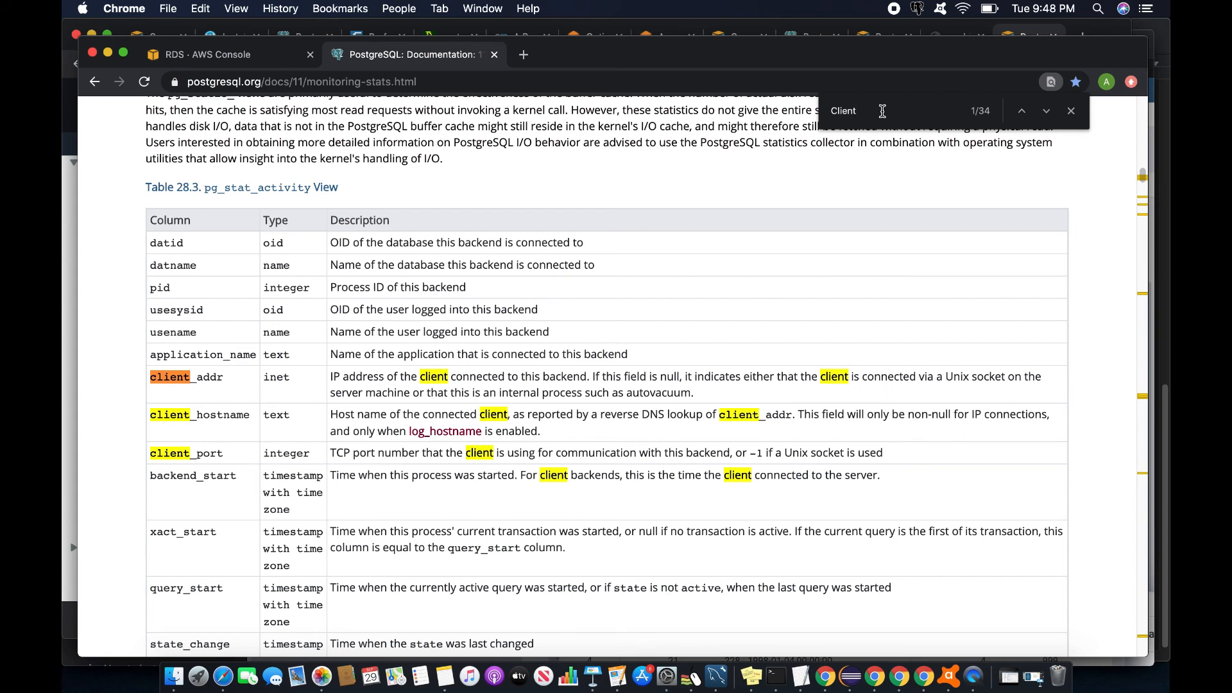
type("Write")
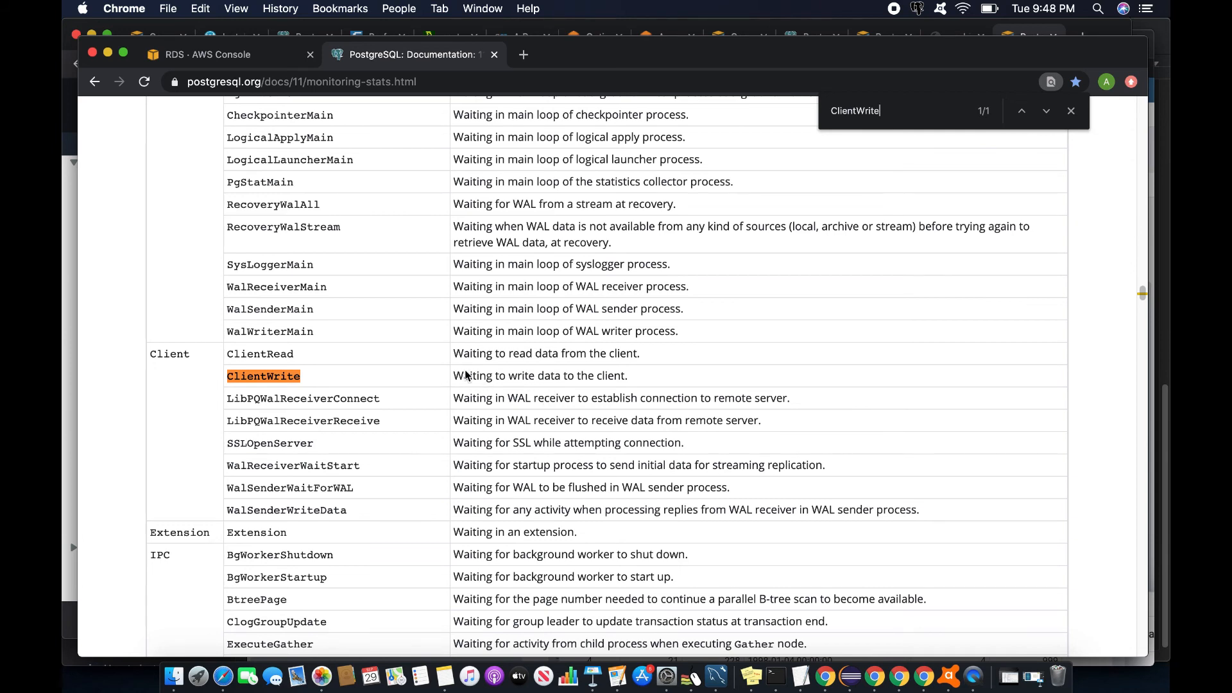
triple_click(611, 372)
scroll(911, 295, "up", 1)
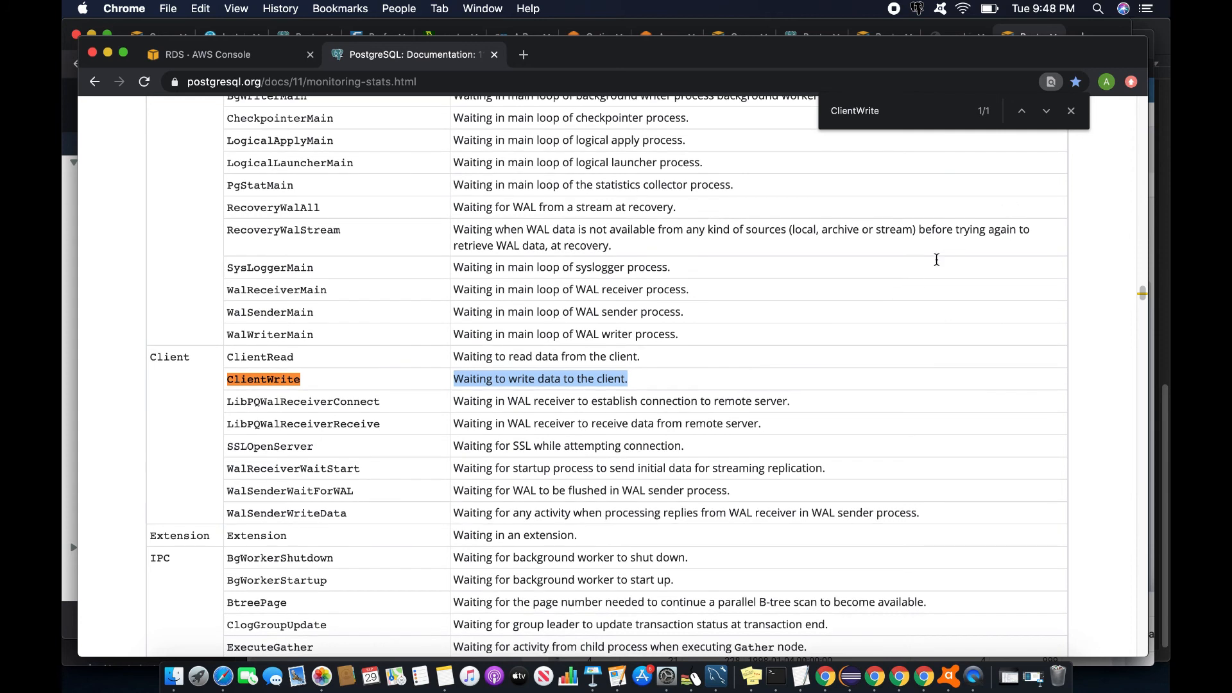
- Return to Performance Insights for the past hour and zoom the database load chart to the vacuum analyze peak around 21:40
key("super+alt+Left")
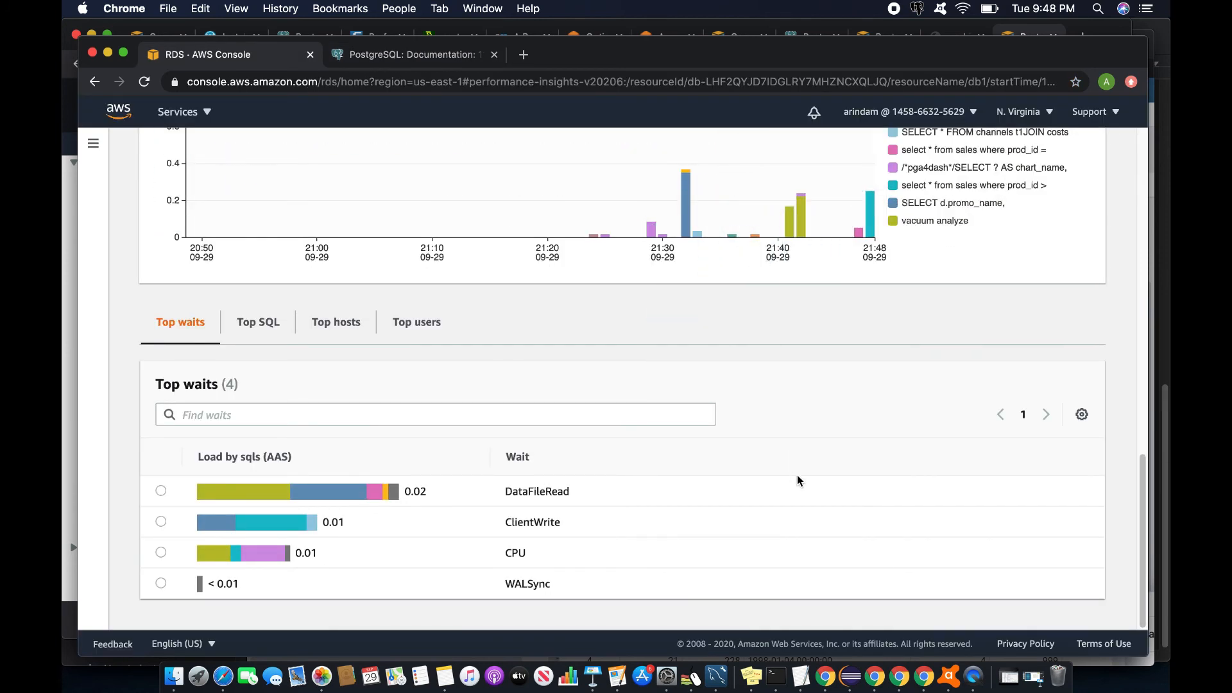
scroll(797, 475, "up", 1)
left_click_drag(774, 211, 813, 226)
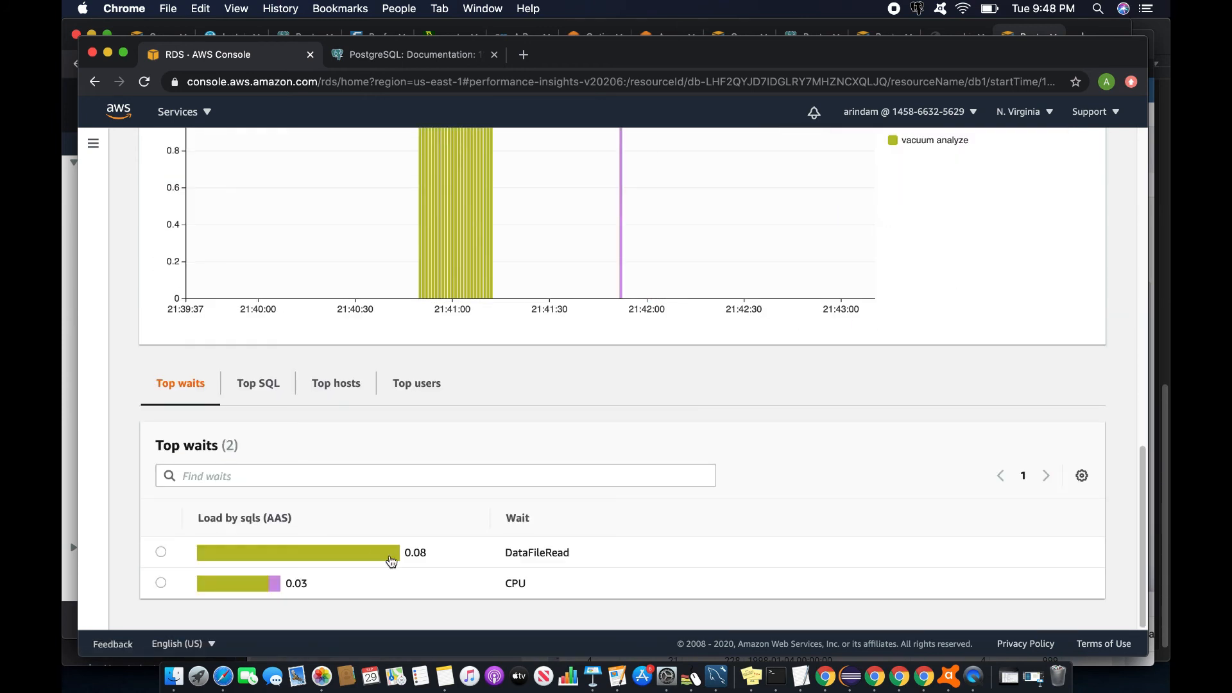
- List the top SQL for the zoomed period and scope the database load chart to the vacuum analyze statement
left_click(283, 384)
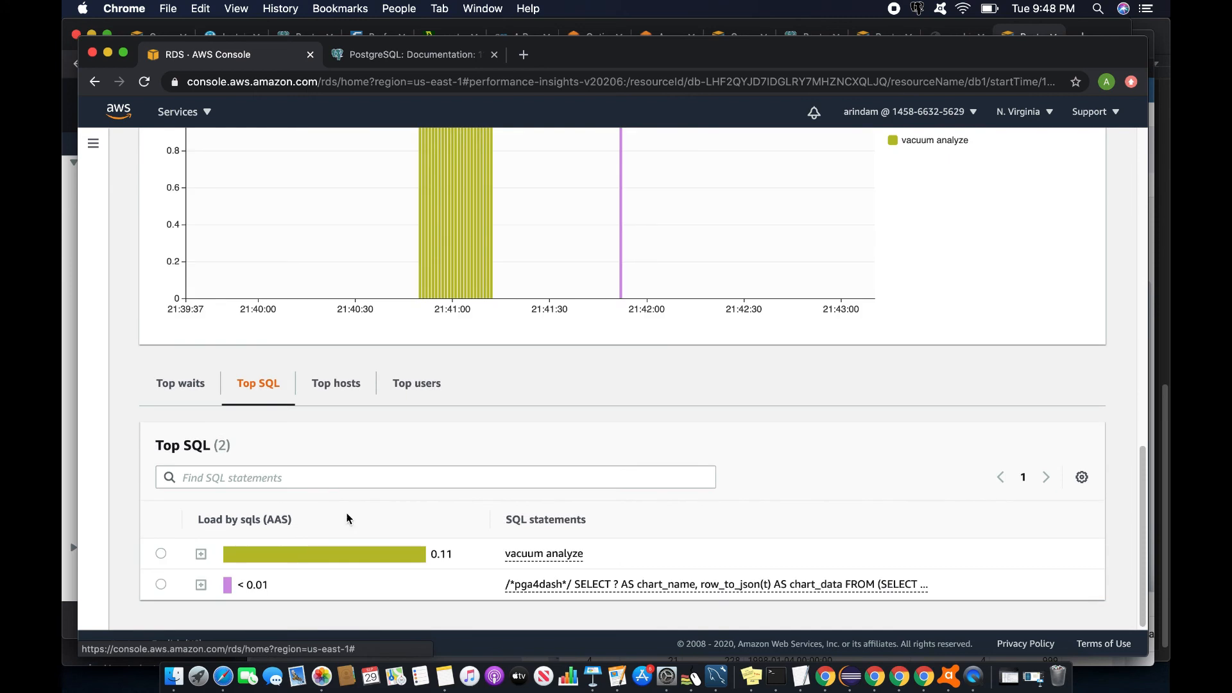
left_click(161, 552)
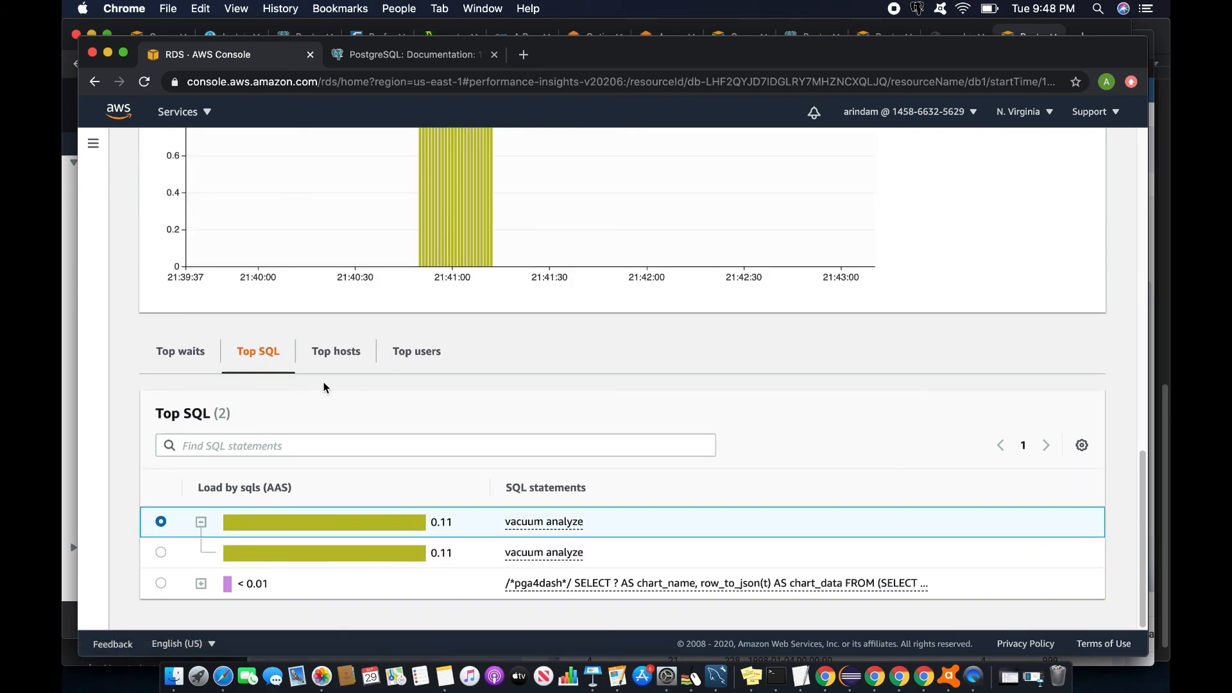
scroll(454, 520, "up", 5)
scroll(453, 521, "down", 3)
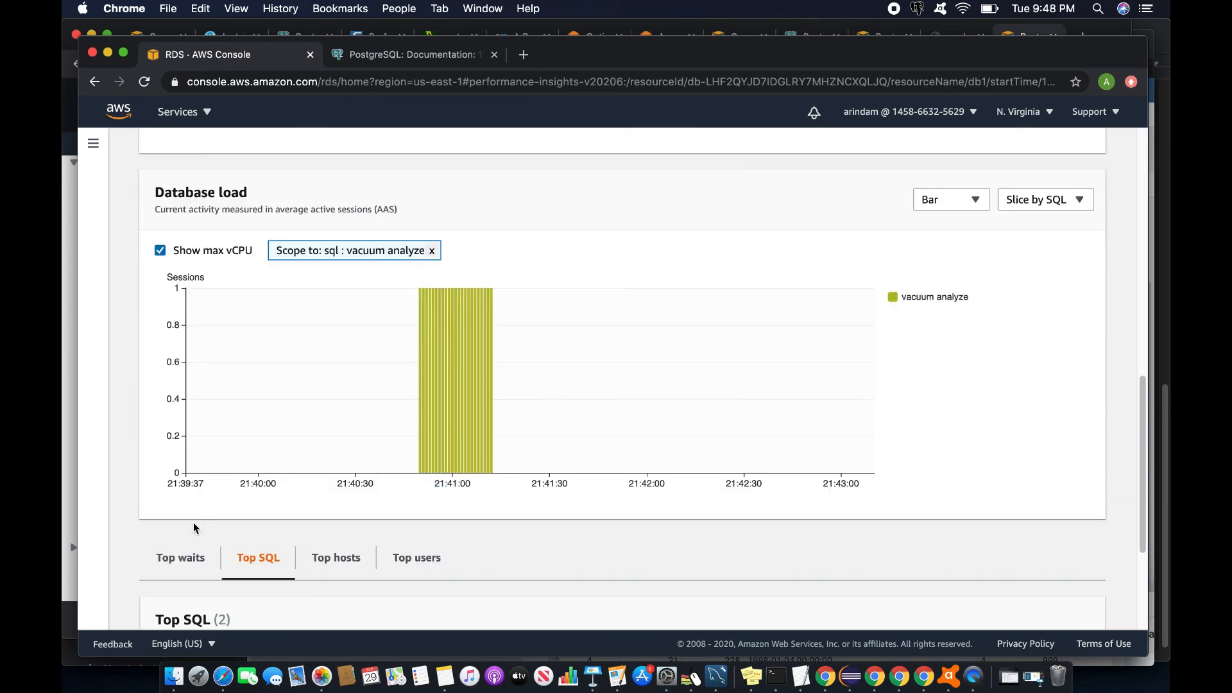
- Open the top waits below the database load chart and examine the ClientWrite entry
left_click(214, 556)
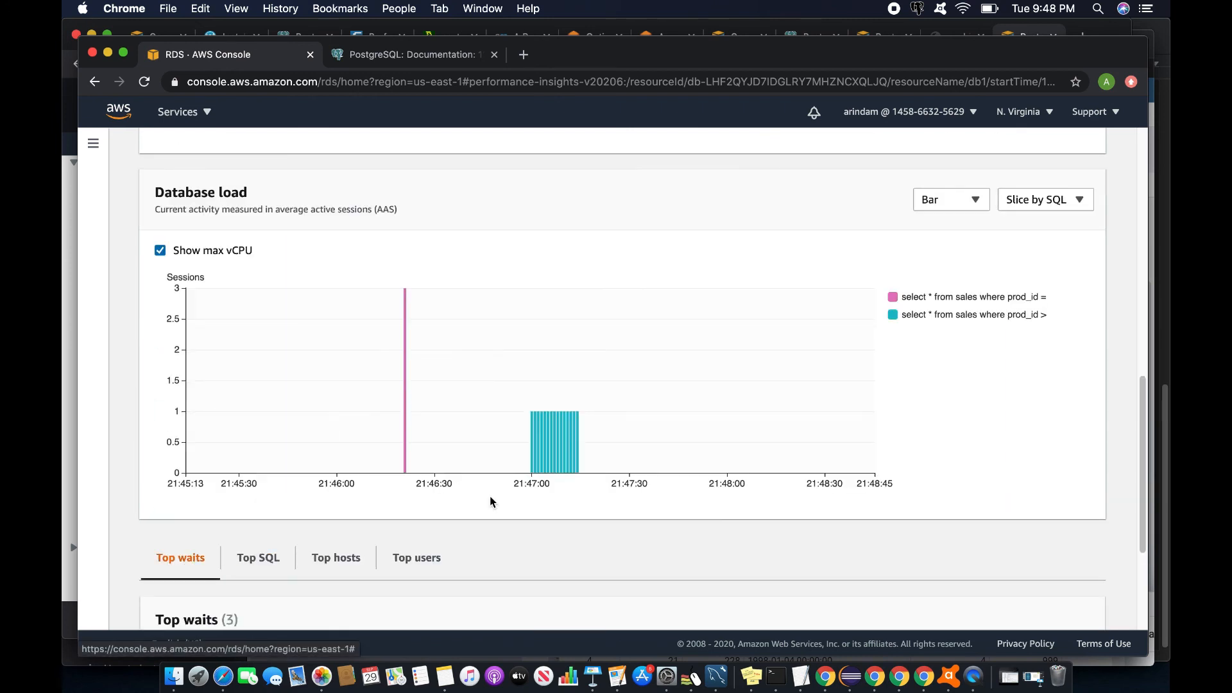
scroll(490, 496, "down", 5)
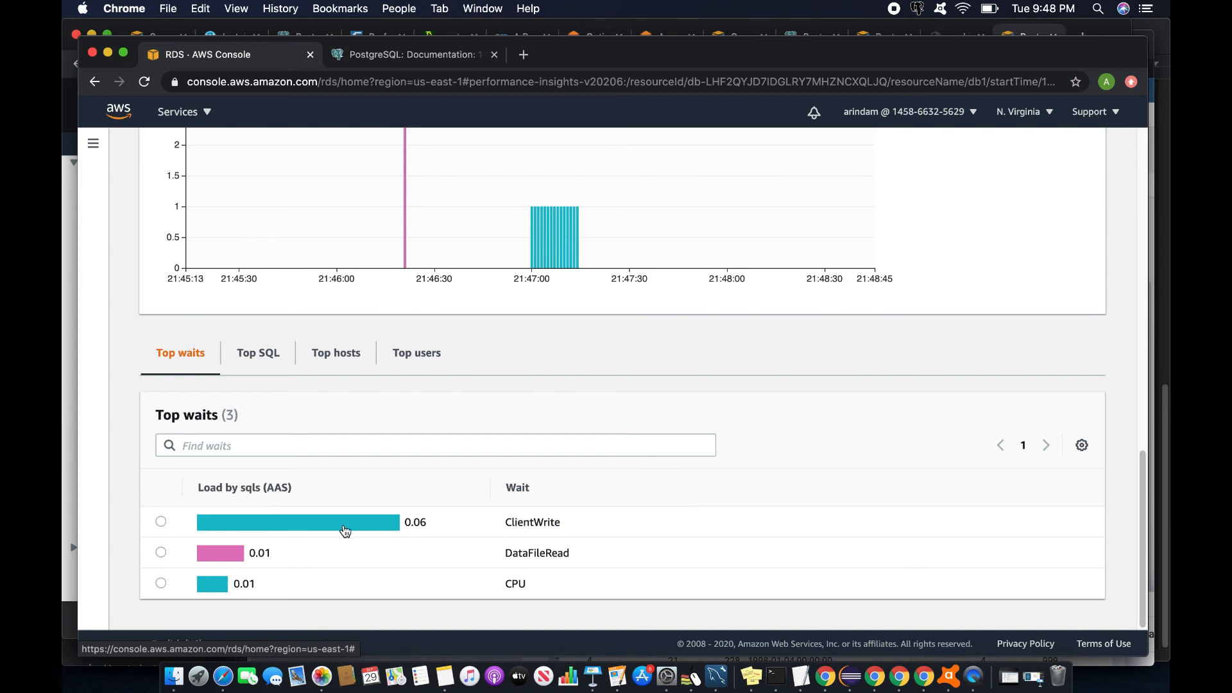
left_click_drag(512, 522, 555, 522)
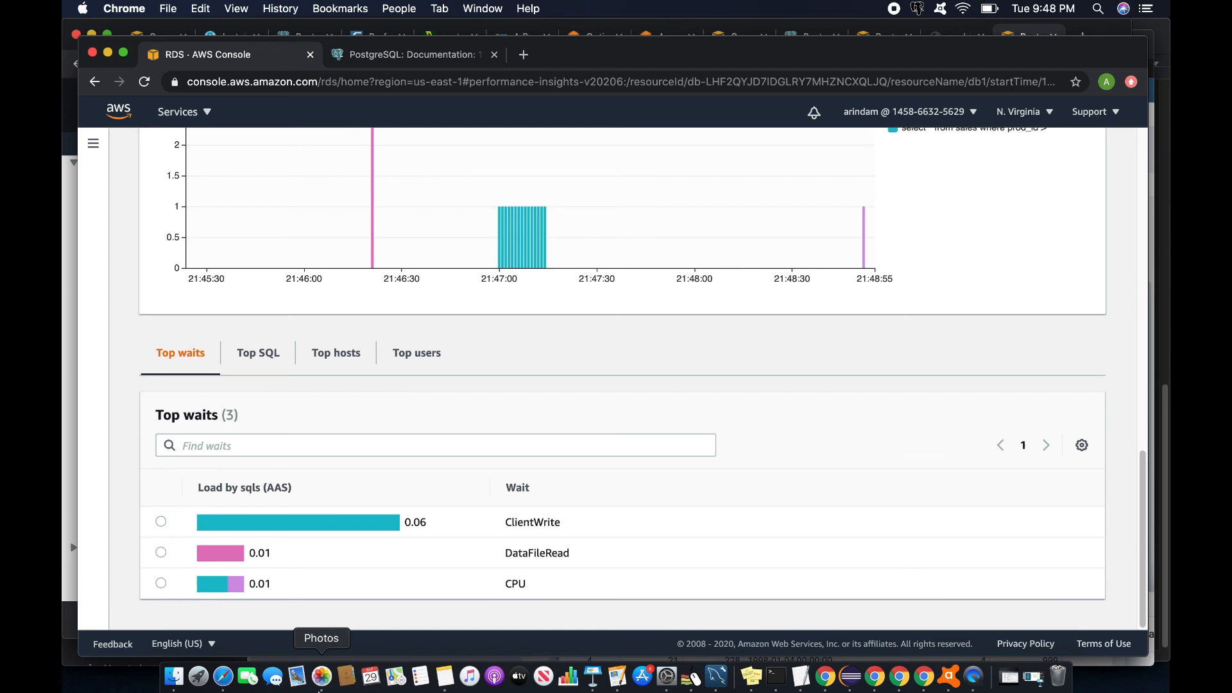
- Check the sales query with prod_id > 20 in pgAdmin and compare it with the ClientWrite wait in Performance Insights
left_click(223, 675)
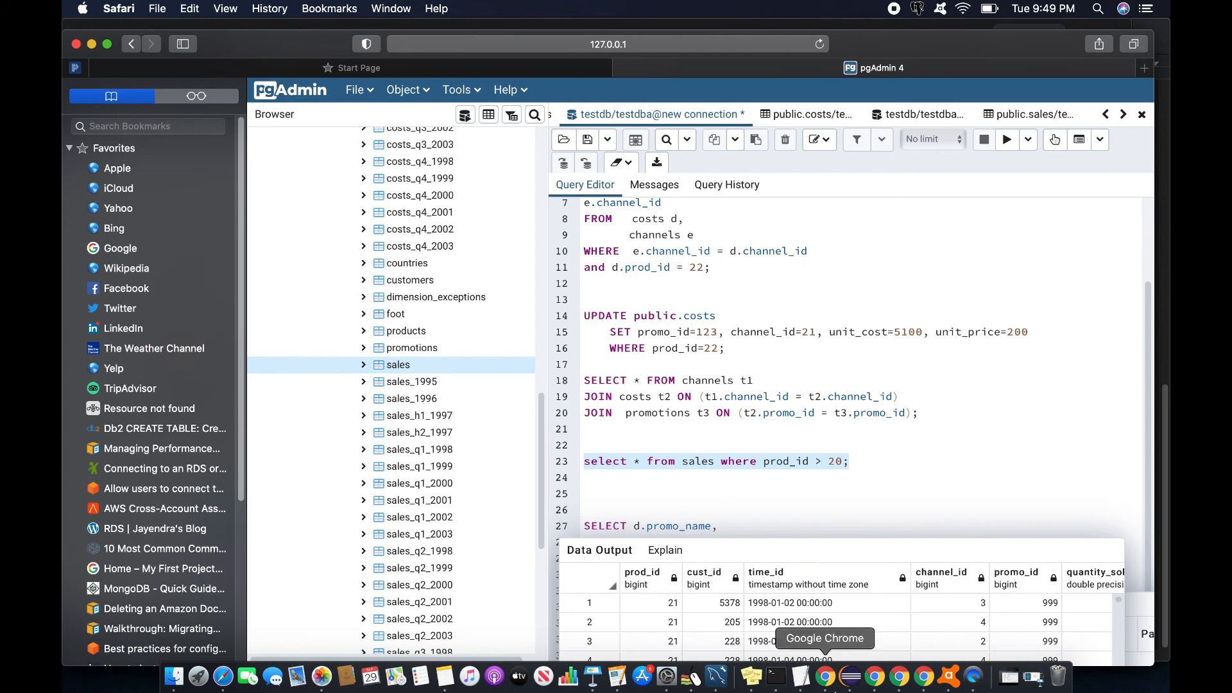
left_click(825, 676)
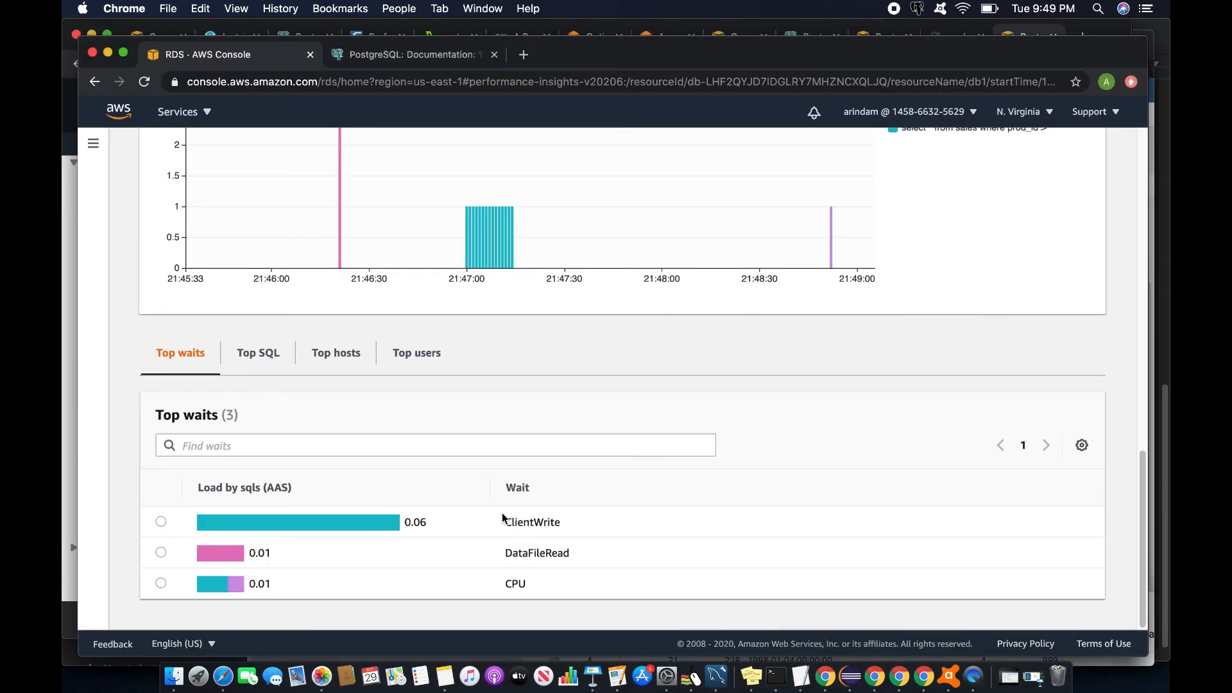
left_click_drag(511, 521, 563, 523)
scroll(570, 545, "up", 10)
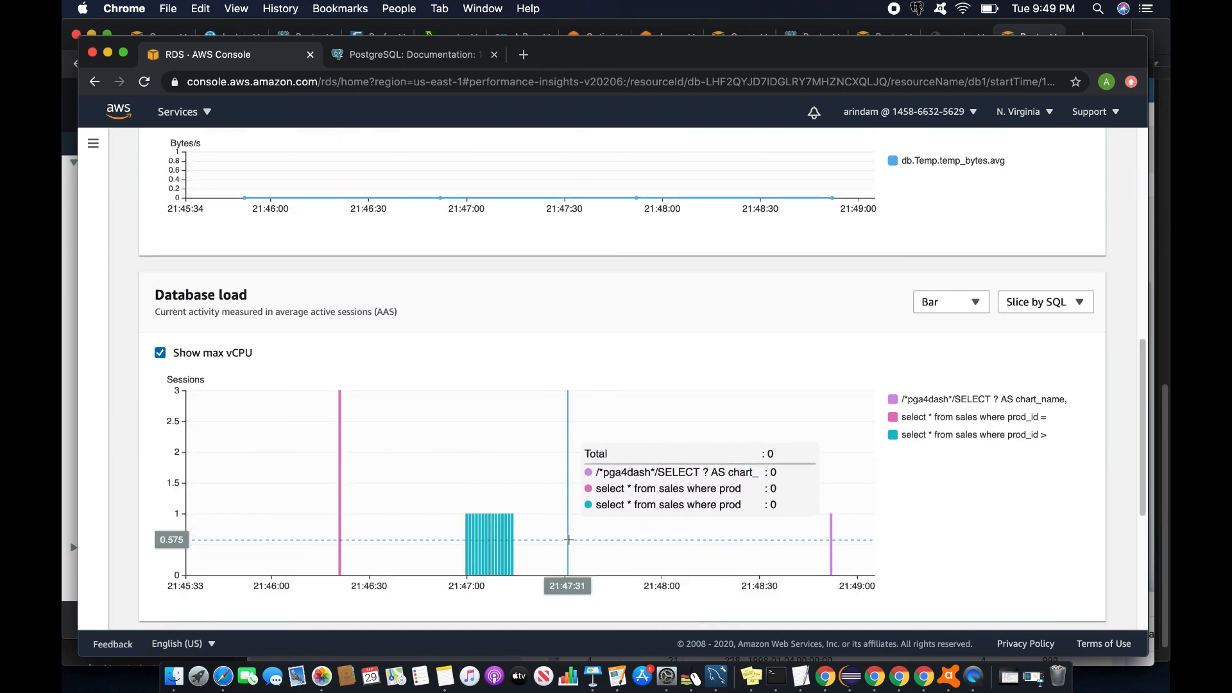
- Show the database load for the past hour and examine the ClientWrite entry among the top waits
scroll(524, 434, "down", 10)
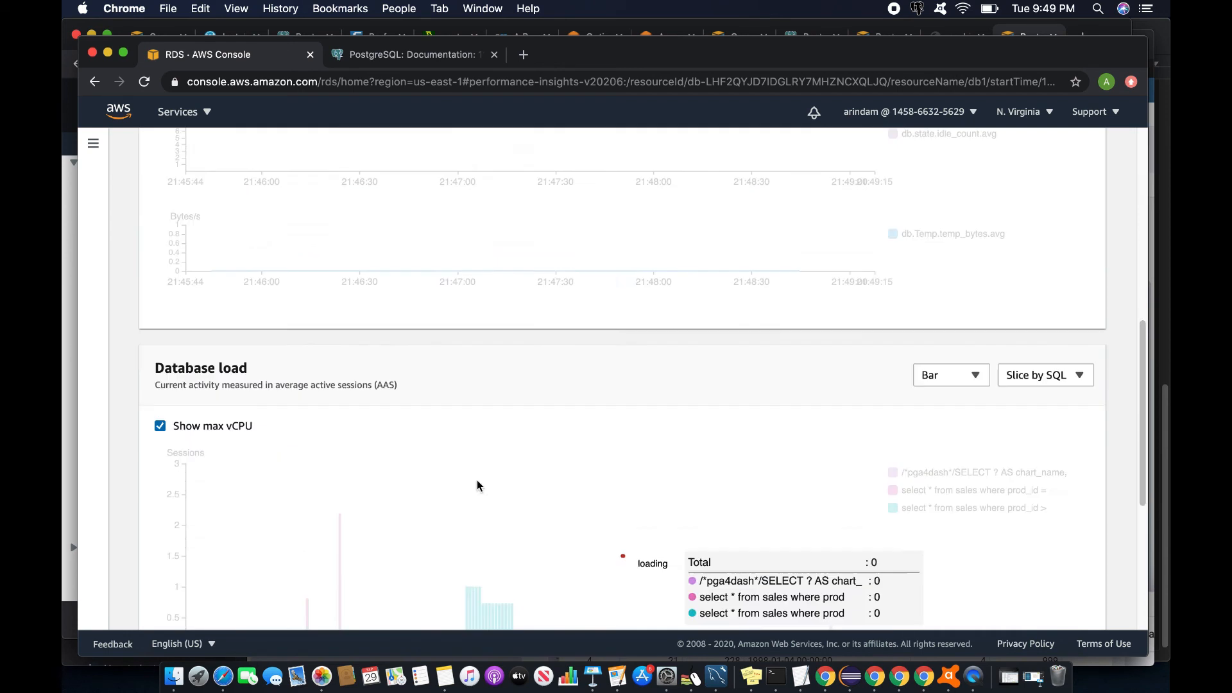
scroll(477, 485, "down", 7)
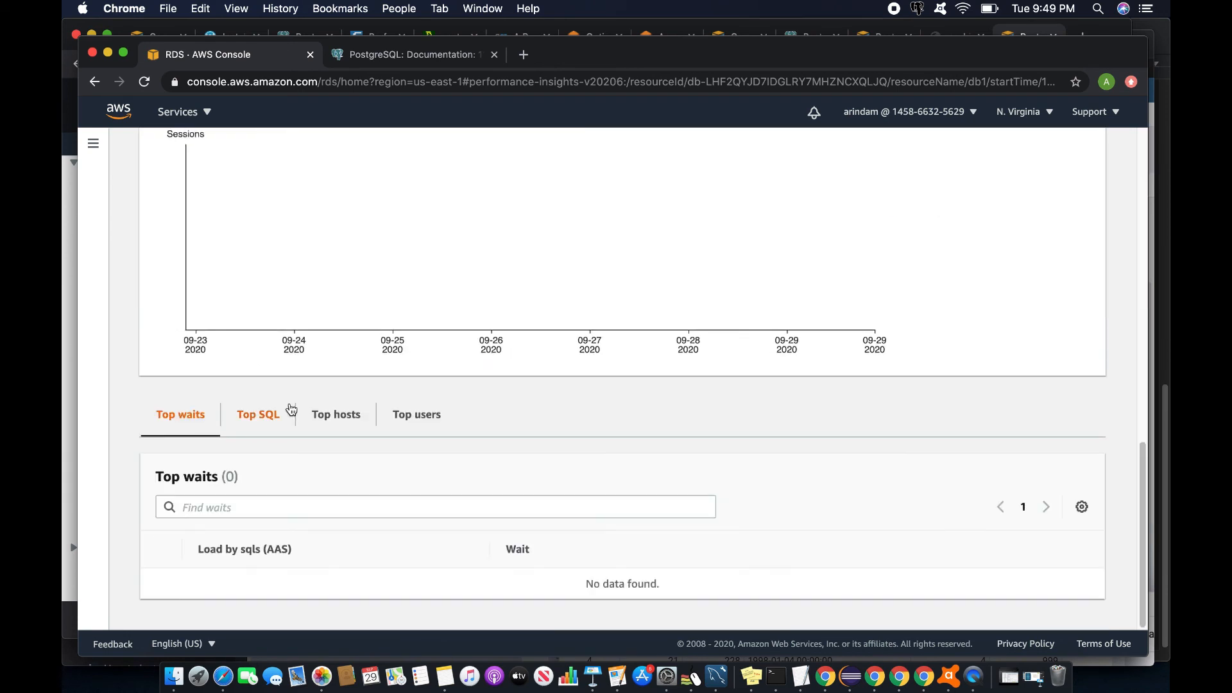
scroll(560, 505, "up", 1)
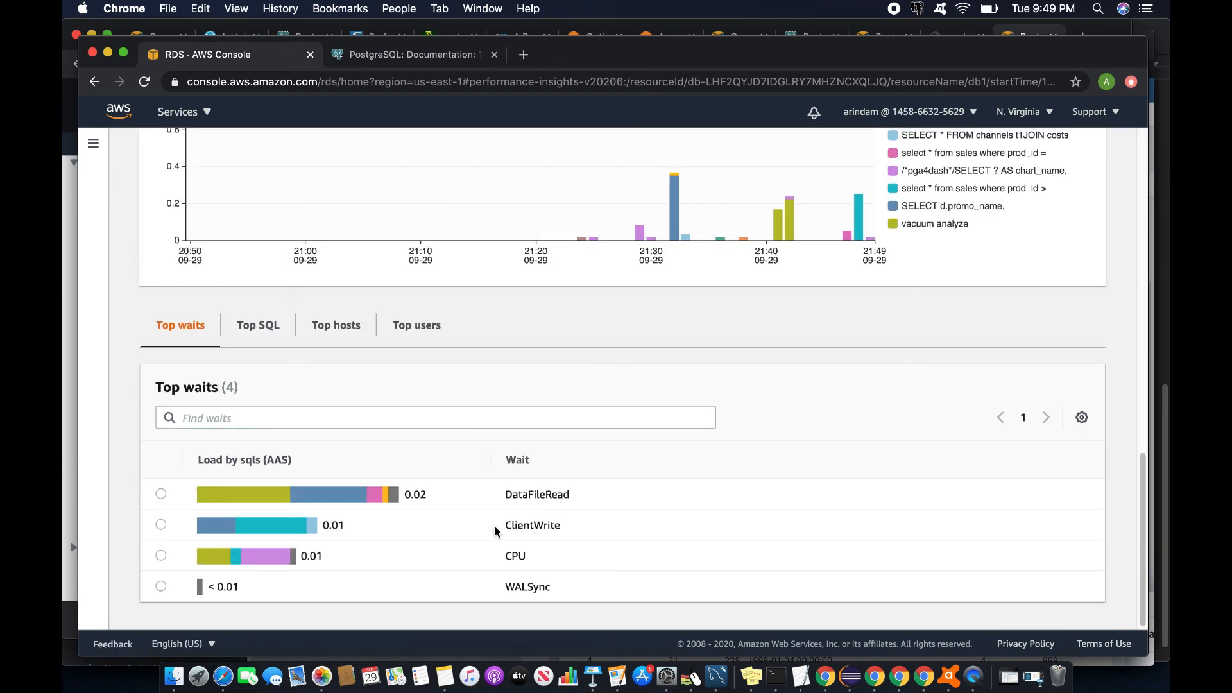
left_click_drag(504, 526, 576, 529)
scroll(723, 525, "up", 3)
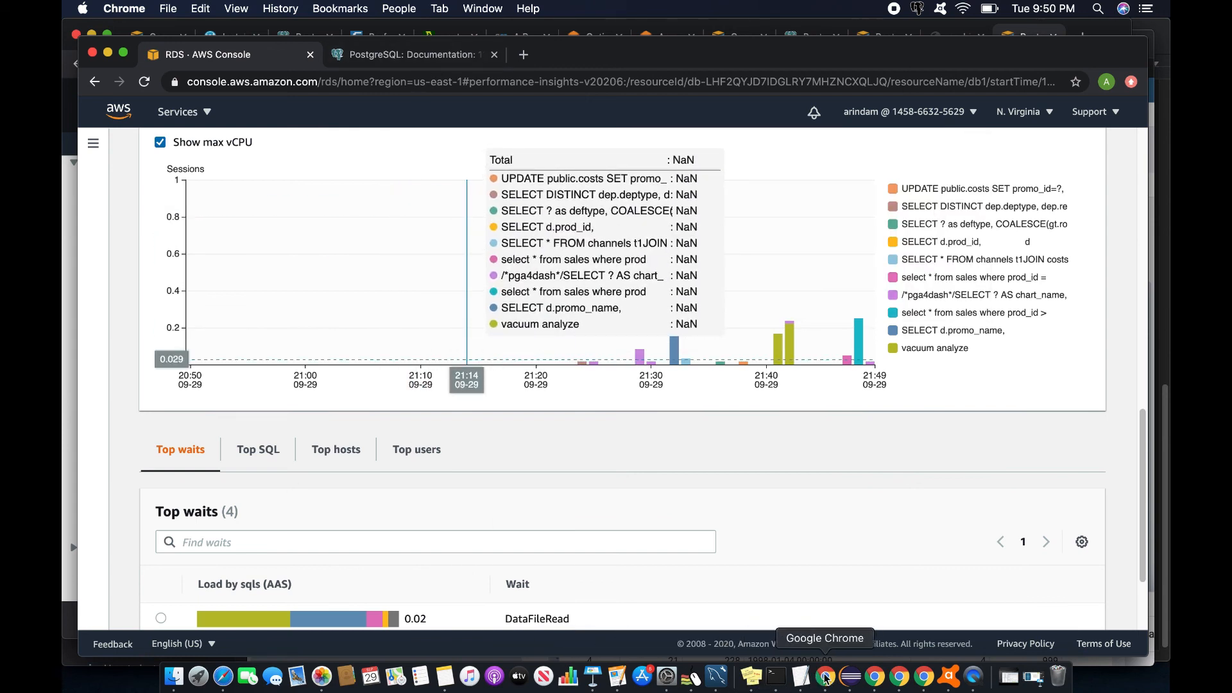
- Switch to pgAdmin's query editor containing the sales query
left_click(223, 677)
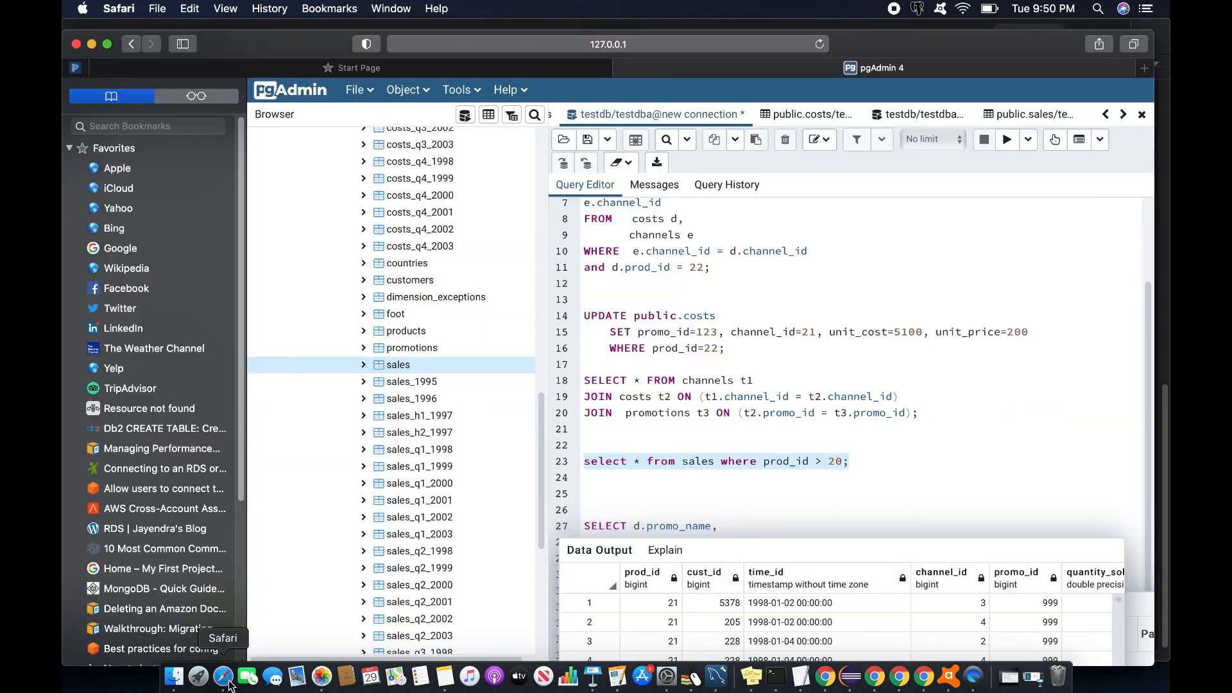